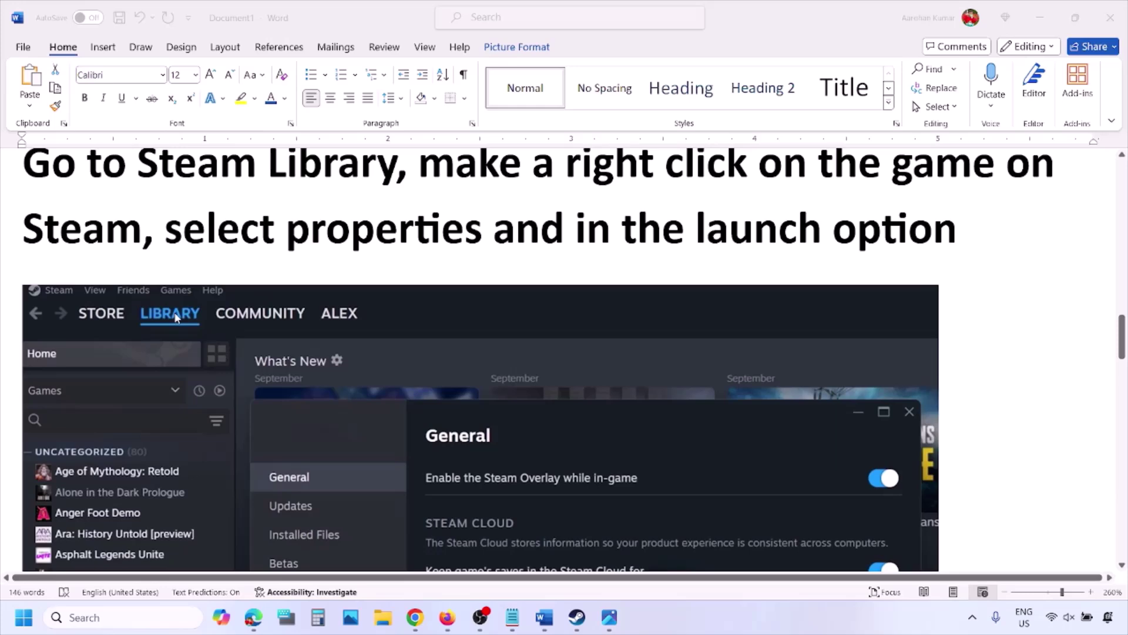
# Switch to the Word document and review its instructions for reaching a Steam game's properties and launch options
pyautogui.hotkey('alt', 'Tab')
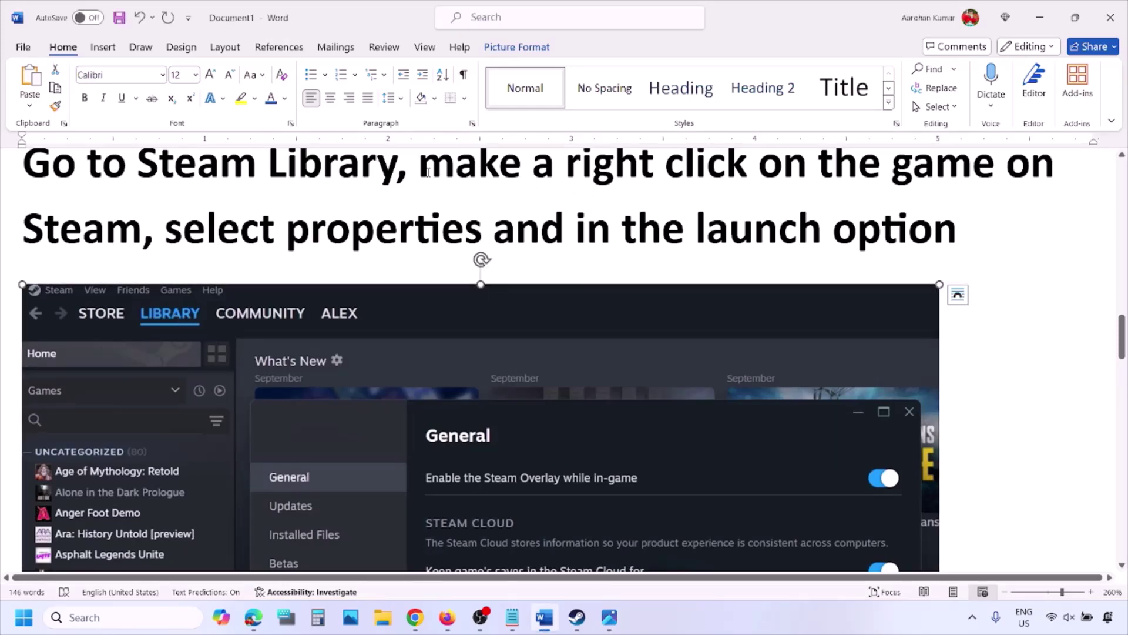
pyautogui.moveTo(420, 170); pyautogui.dragTo(1006, 171)
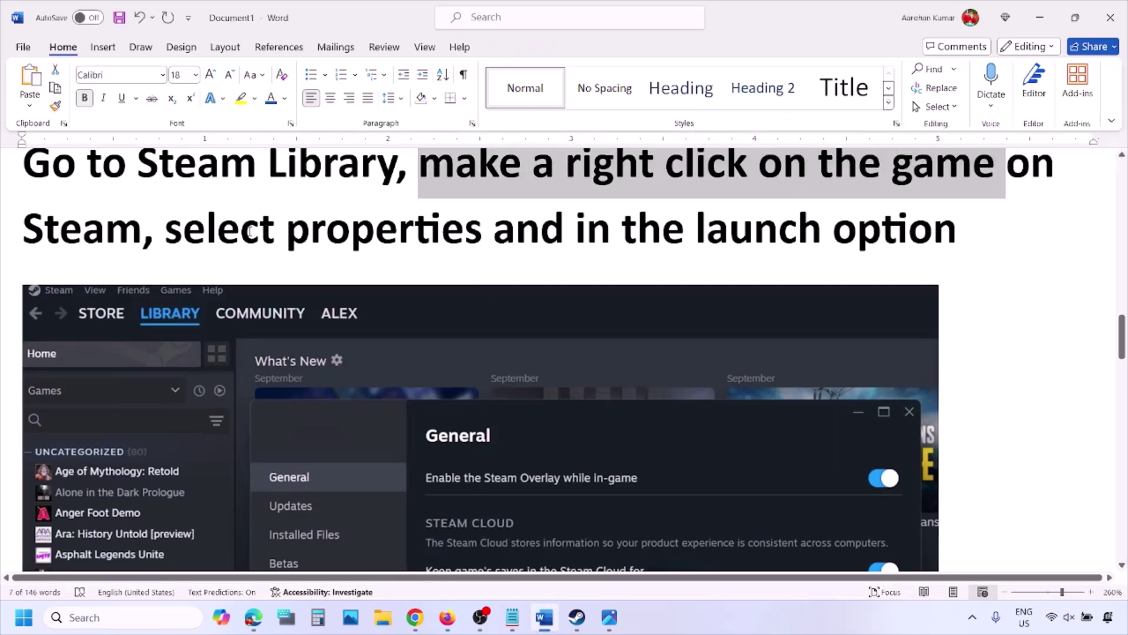
pyautogui.moveTo(166, 230); pyautogui.dragTo(486, 234)
pyautogui.scroll(-5, 485, 234)
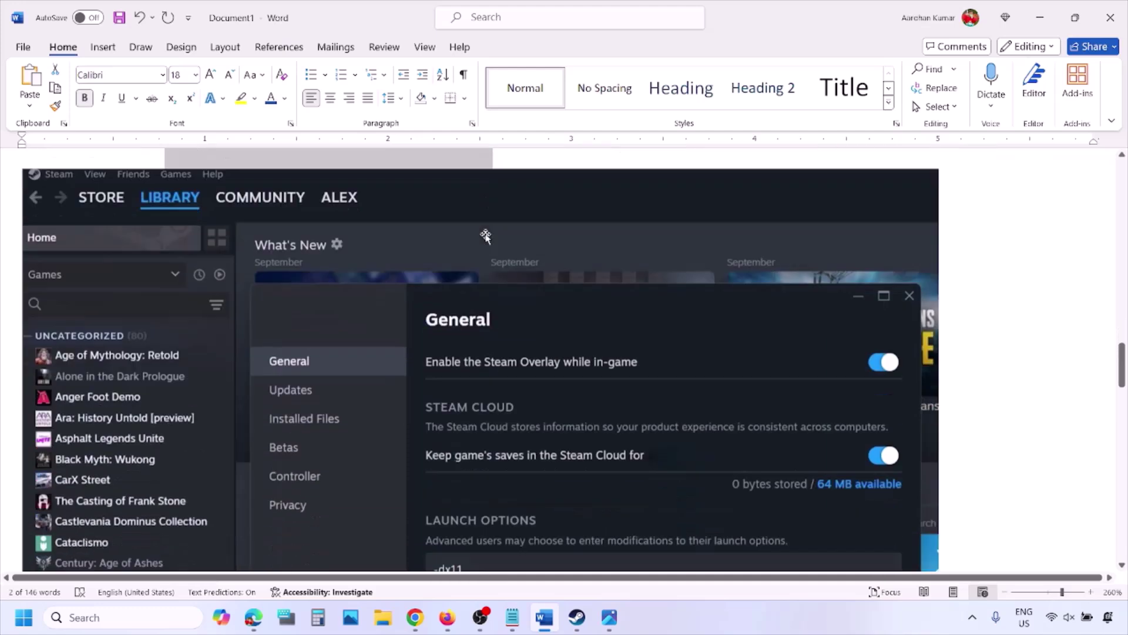
pyautogui.rightClick(485, 235)
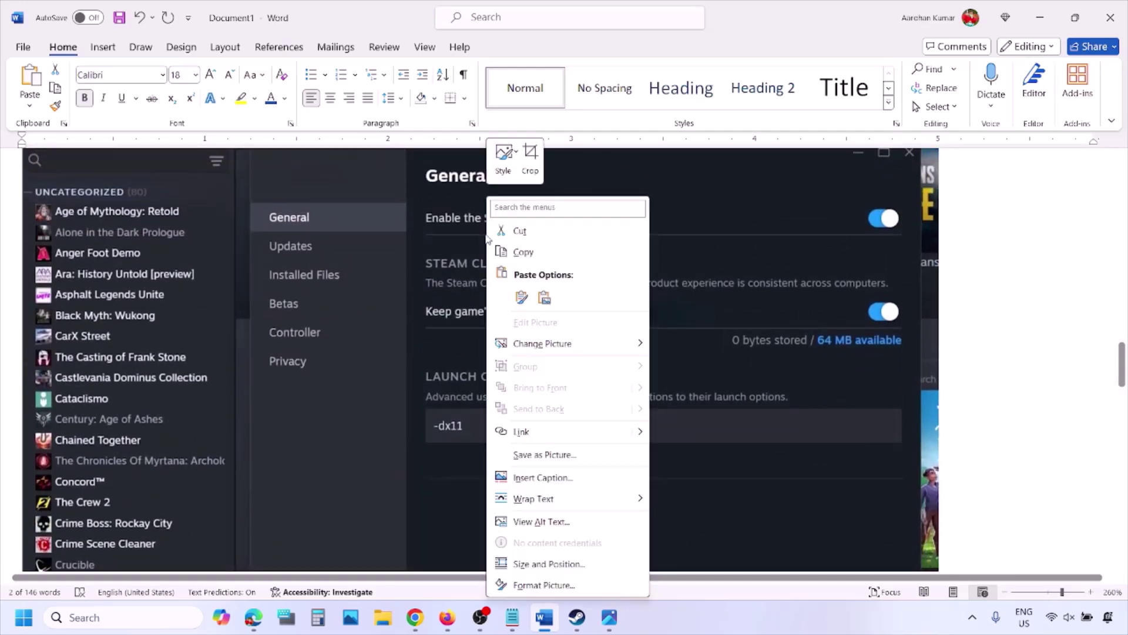
pyautogui.click(440, 430)
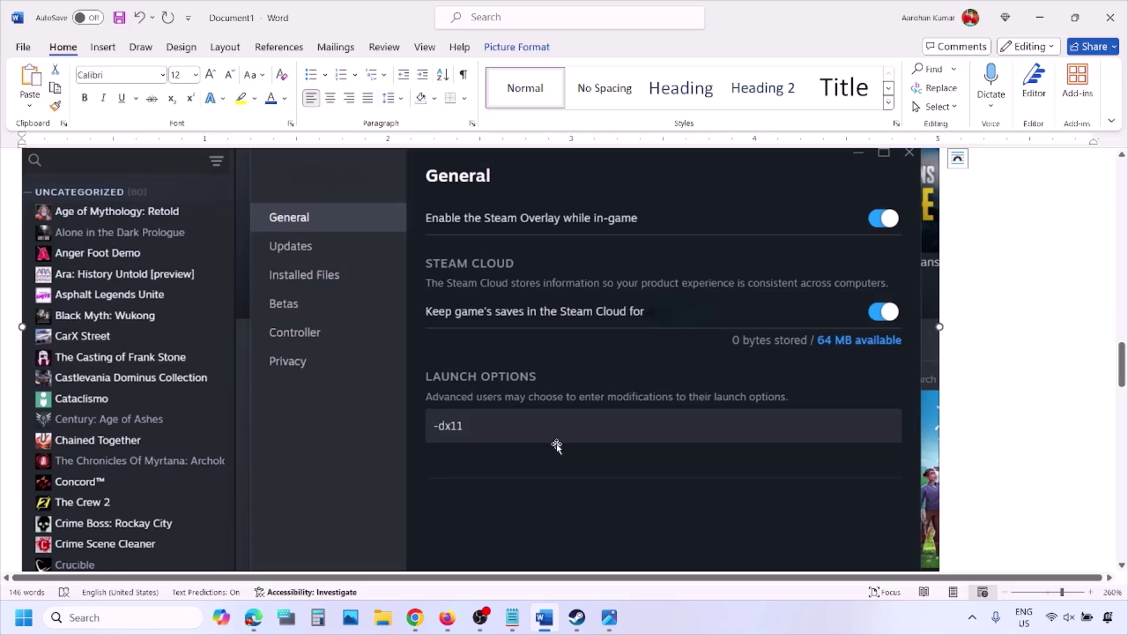
# Examine the document's remaining screenshots of alternative Steam launch options
pyautogui.scroll(-6, 556, 446)
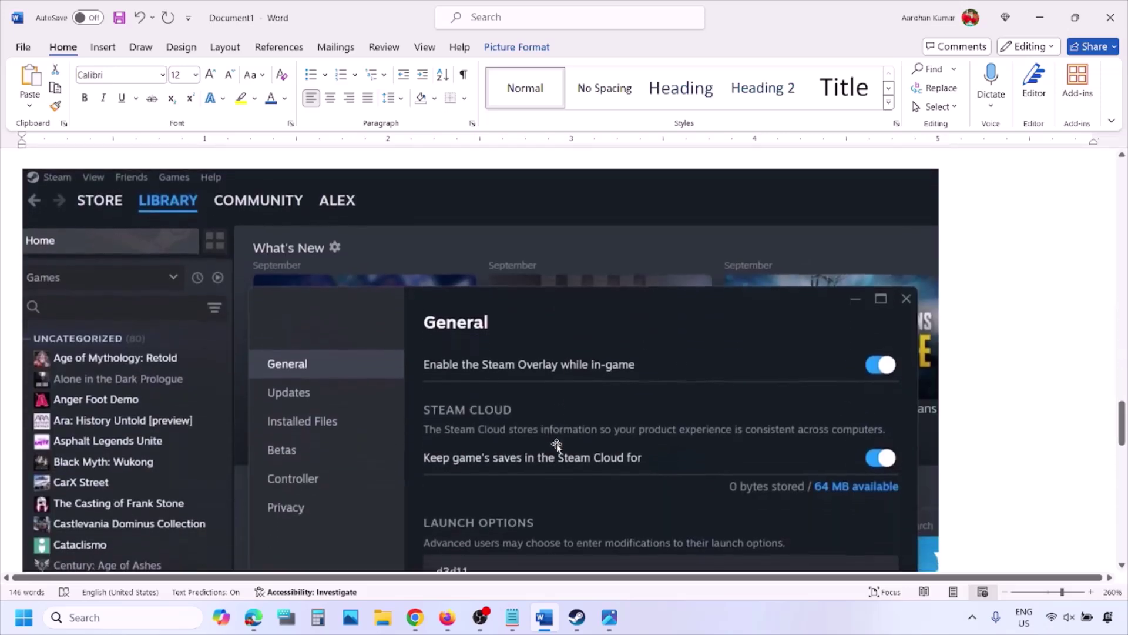
pyautogui.scroll(-5, 556, 445)
pyautogui.scroll(2, 511, 352)
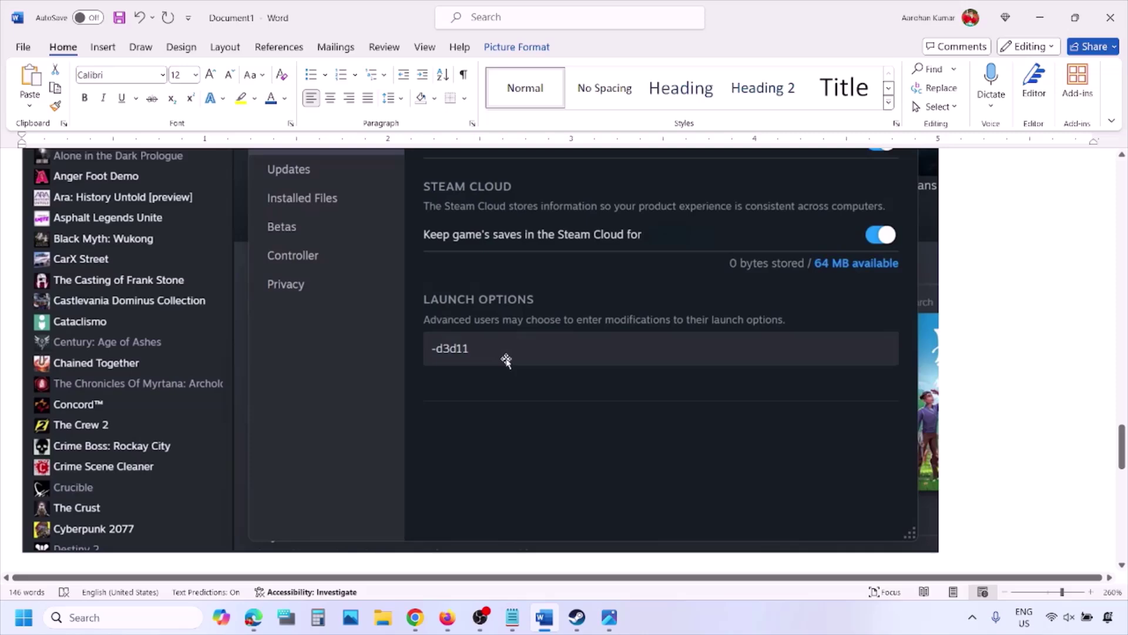
pyautogui.scroll(-6, 506, 360)
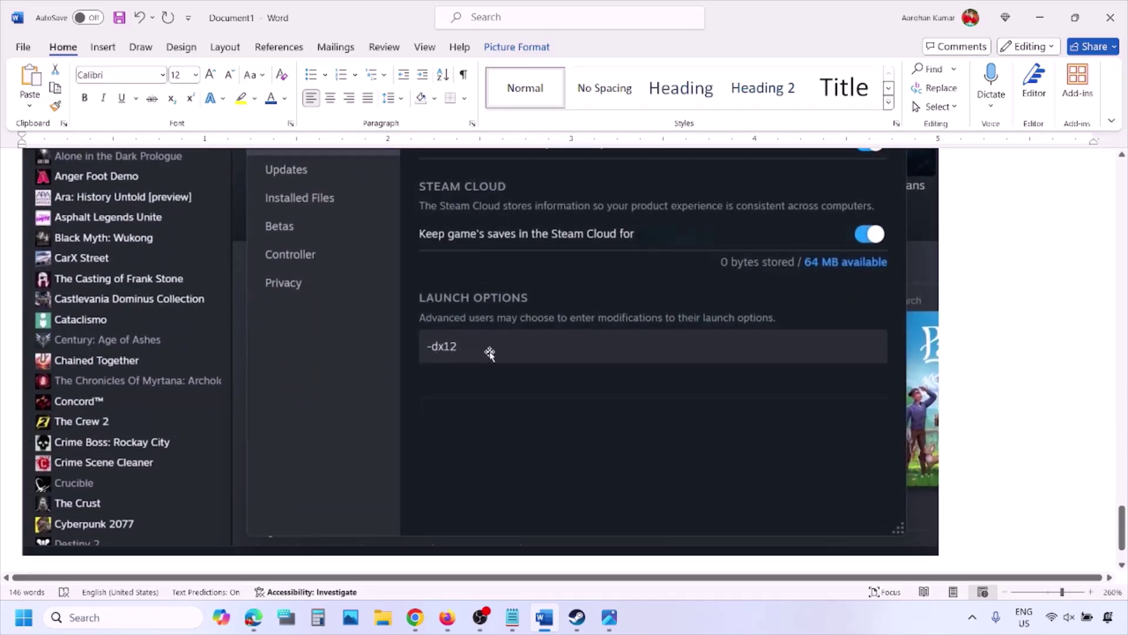
# Return to the Steam library and bring up the Windows power options containing Restart
pyautogui.click(544, 617)
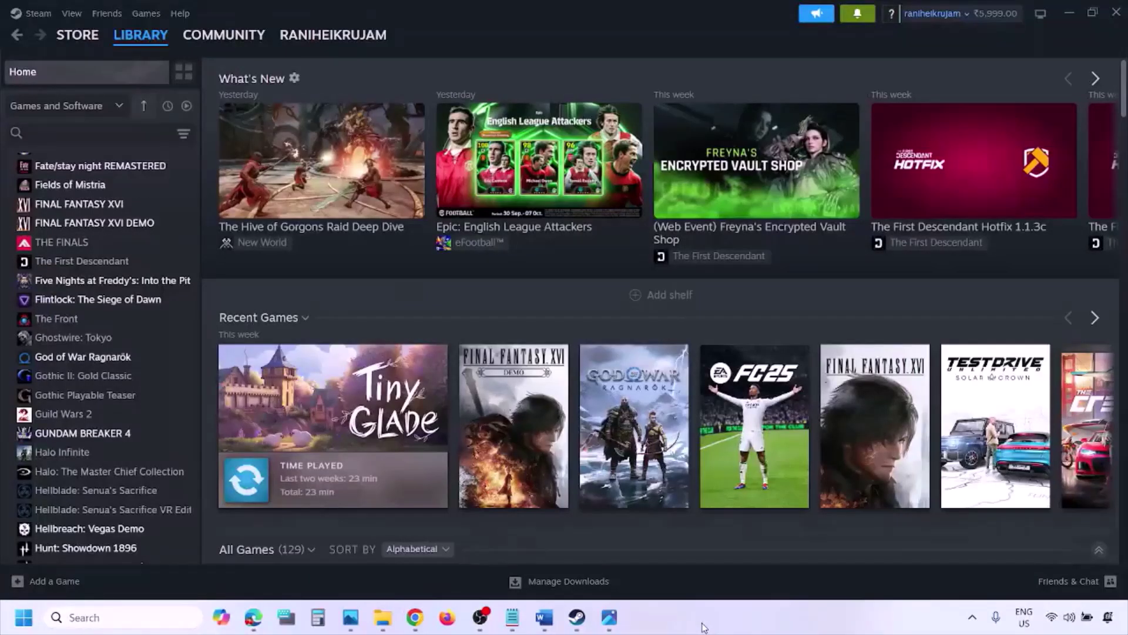
pyautogui.click(23, 617)
pyautogui.click(427, 566)
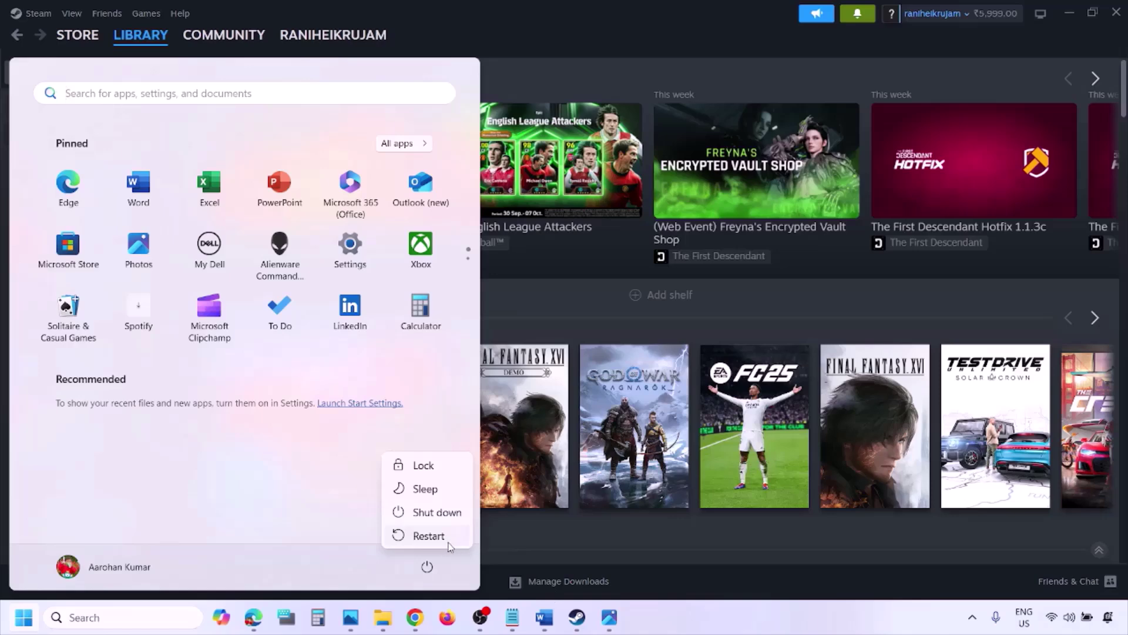
# Switch to the Word troubleshooting document and highlight the Step 2 instruction about running the game as an administrator
pyautogui.click(549, 628)
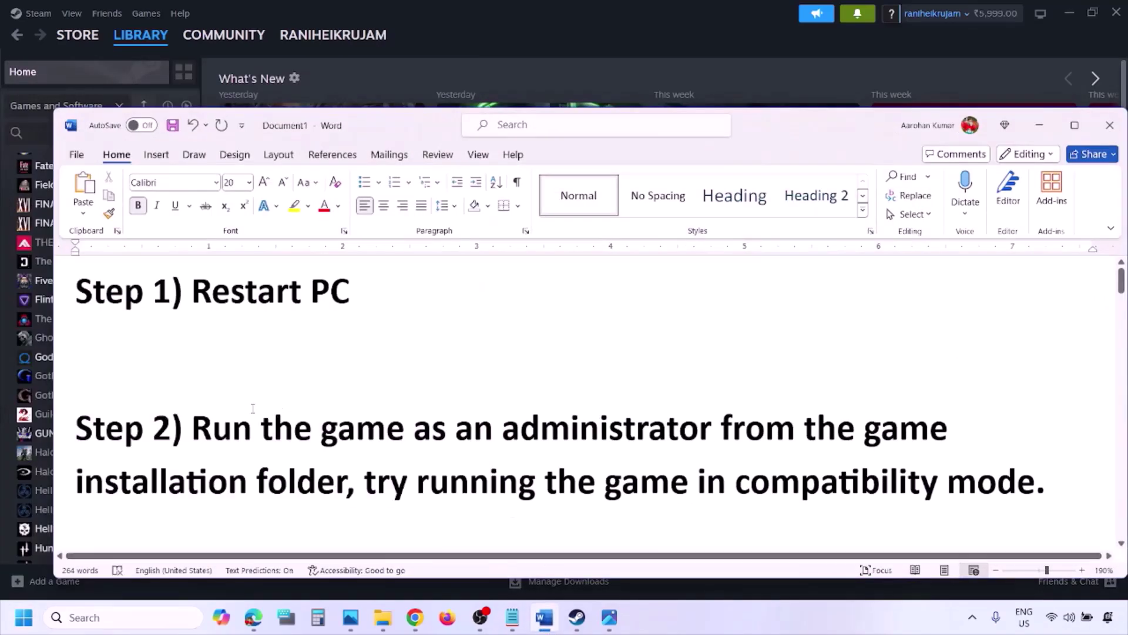
pyautogui.moveTo(192, 426); pyautogui.dragTo(317, 465)
pyautogui.click(715, 620)
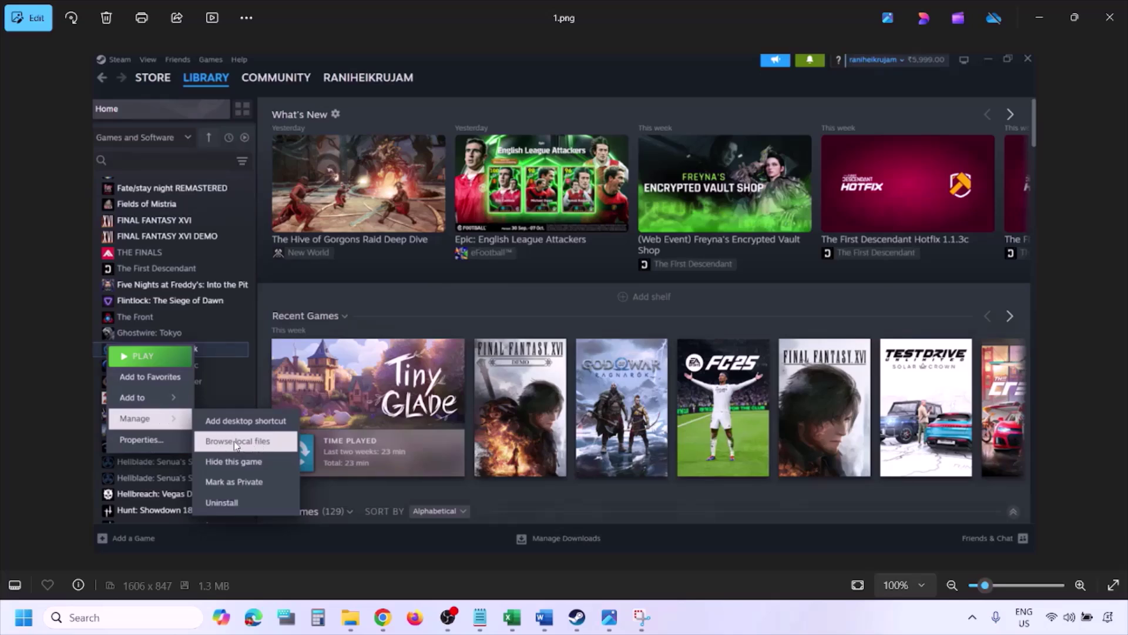
# Examine 1.png for the Browse local files command and 2.png for the game file's Properties command in Photos
pyautogui.scroll(2, 267, 440)
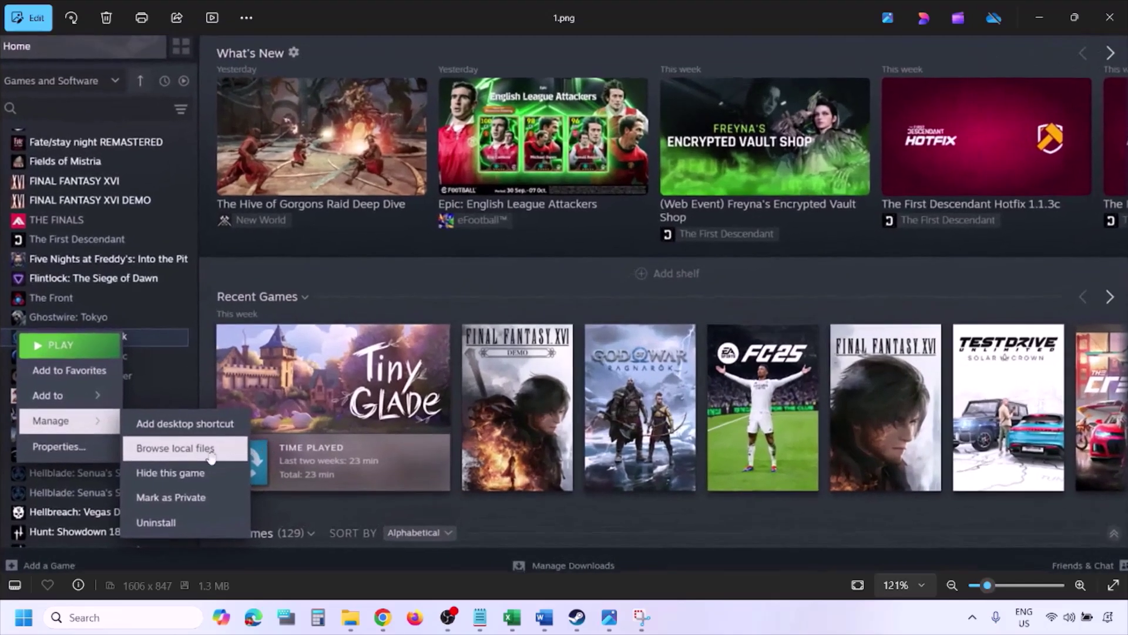
pyautogui.scroll(-2, 225, 455)
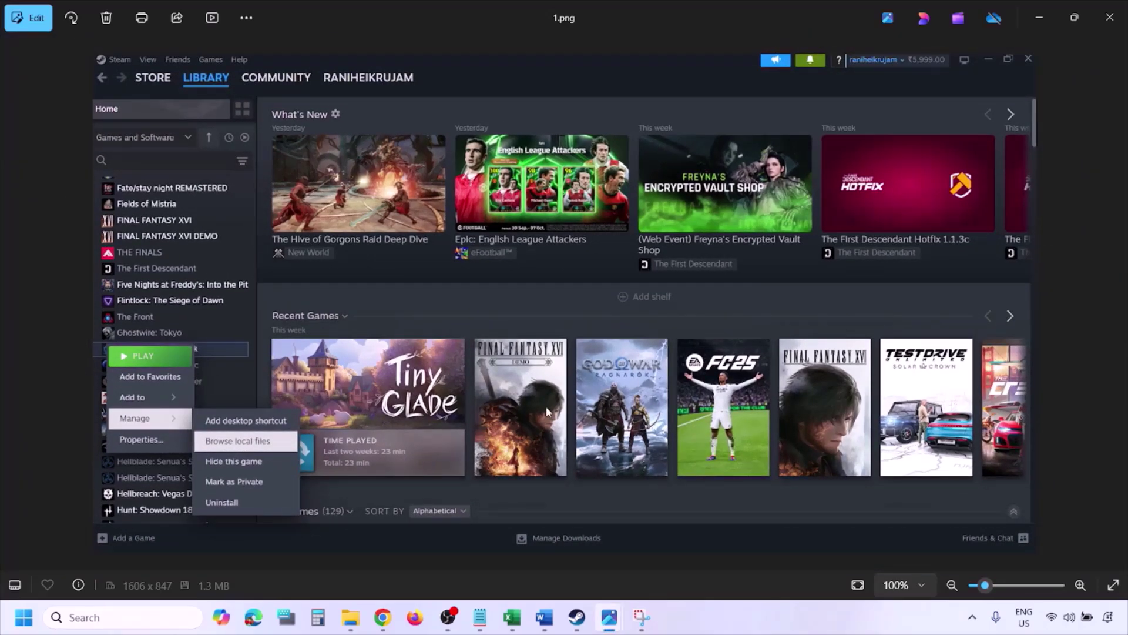
pyautogui.press('Right')
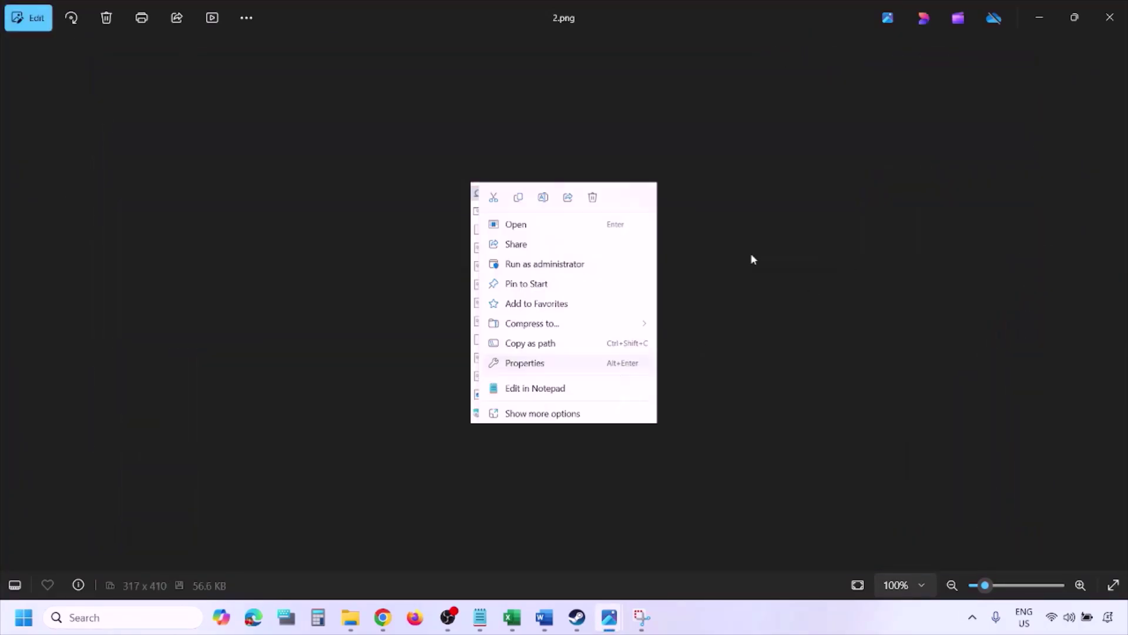
pyautogui.scroll(3, 556, 356)
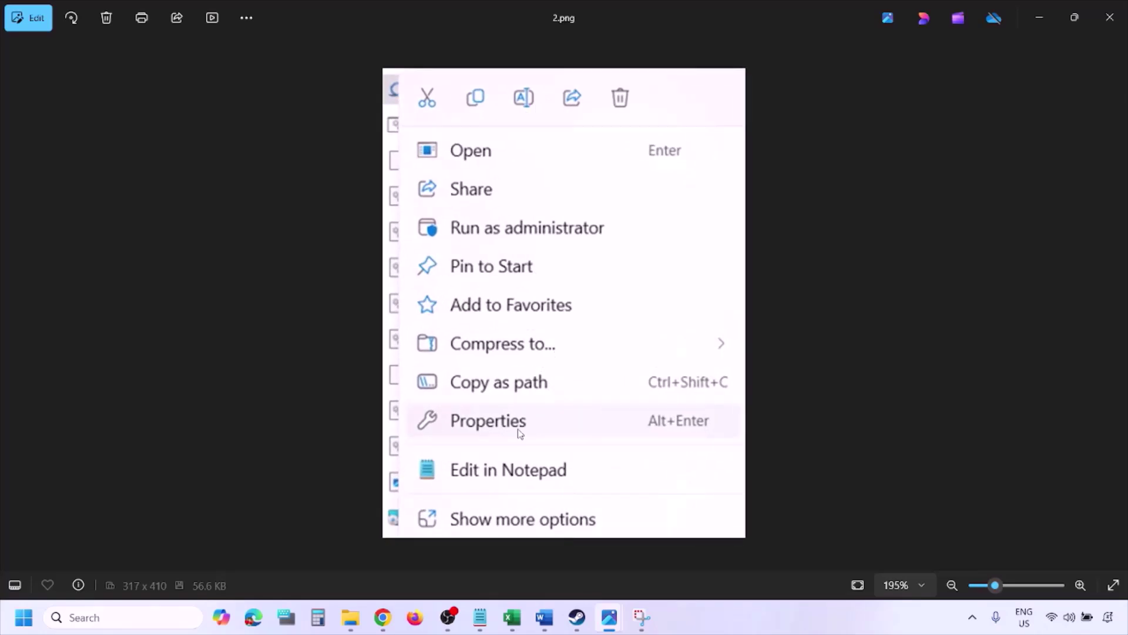
pyautogui.scroll(-3, 520, 434)
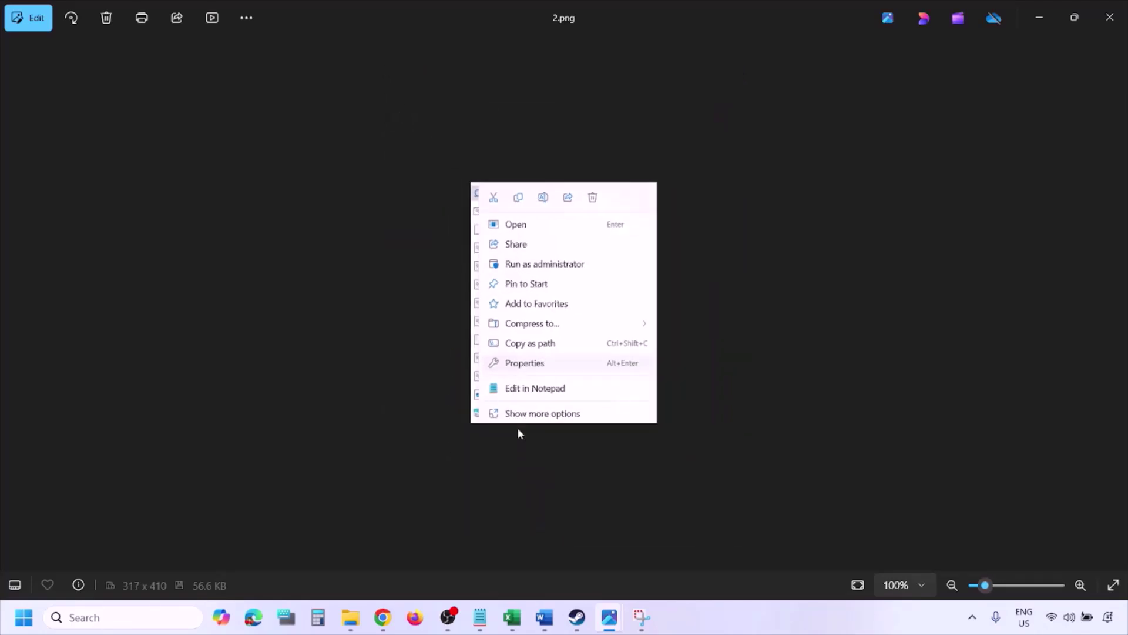
# Go to 3.png and examine the Compatibility settings for running the program as an administrator
pyautogui.press('Right')
pyautogui.scroll(1, 335, 334)
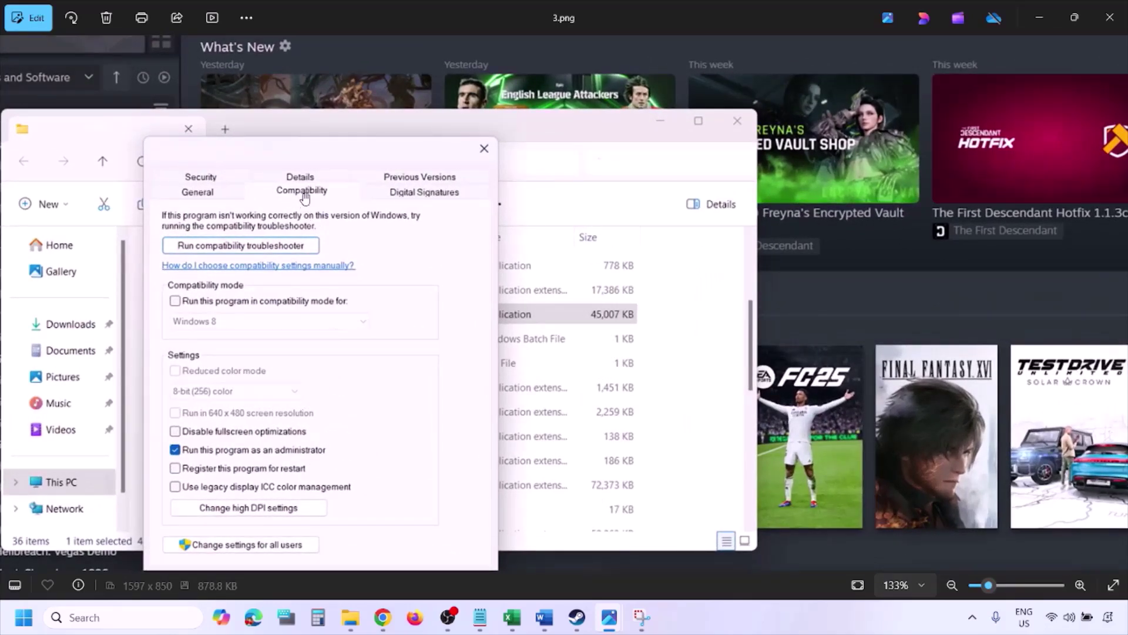
pyautogui.moveTo(249, 441); pyautogui.dragTo(250, 388)
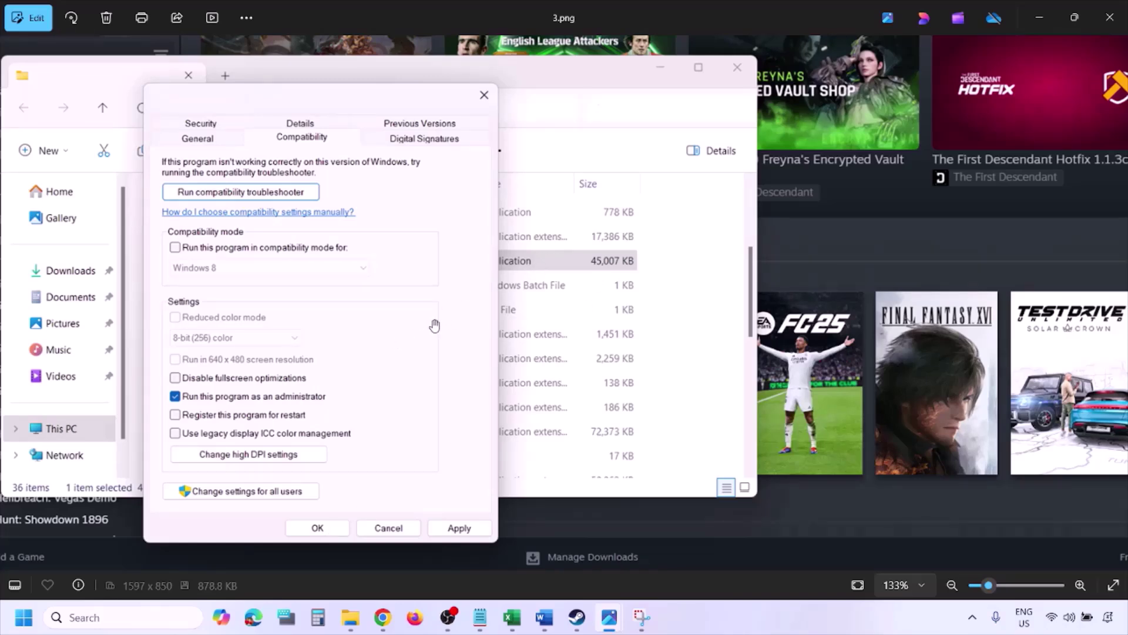
pyautogui.scroll(-2, 434, 325)
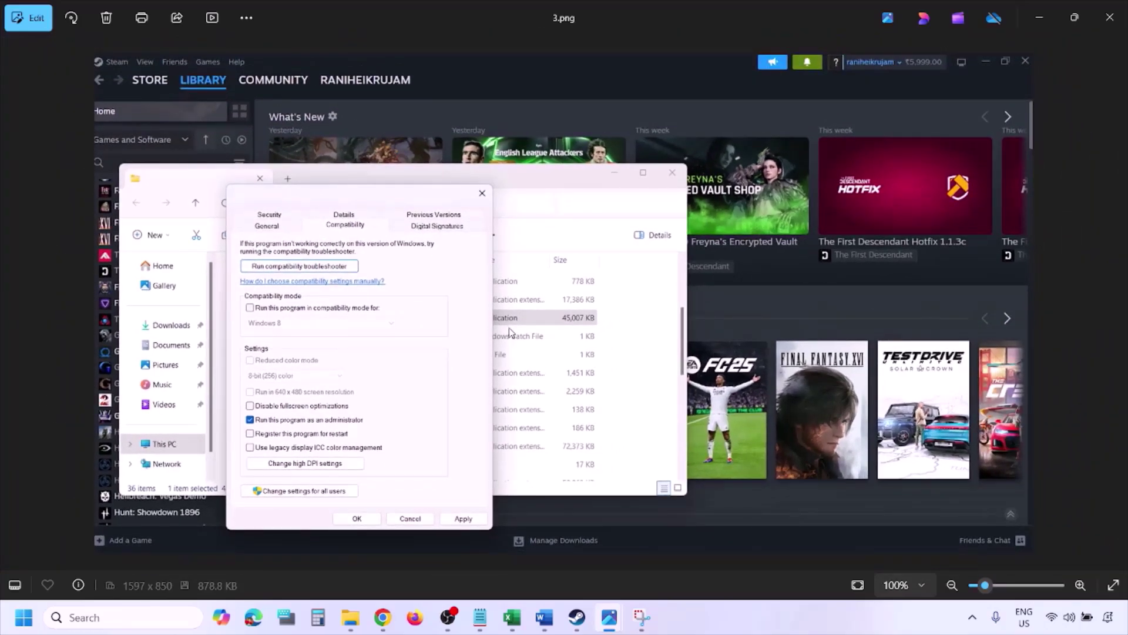
# Go through 4.png and 5.png, examining the compatibility mode checkbox and its Windows version choices
pyautogui.press('Right')
pyautogui.scroll(3, 510, 332)
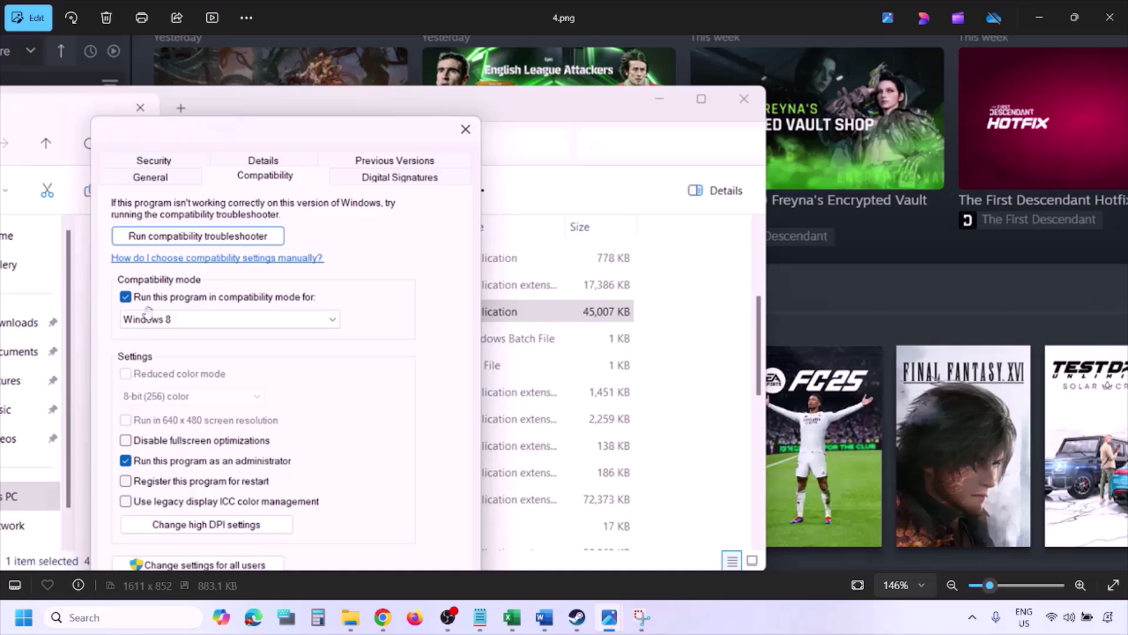
pyautogui.moveTo(146, 313); pyautogui.dragTo(156, 272)
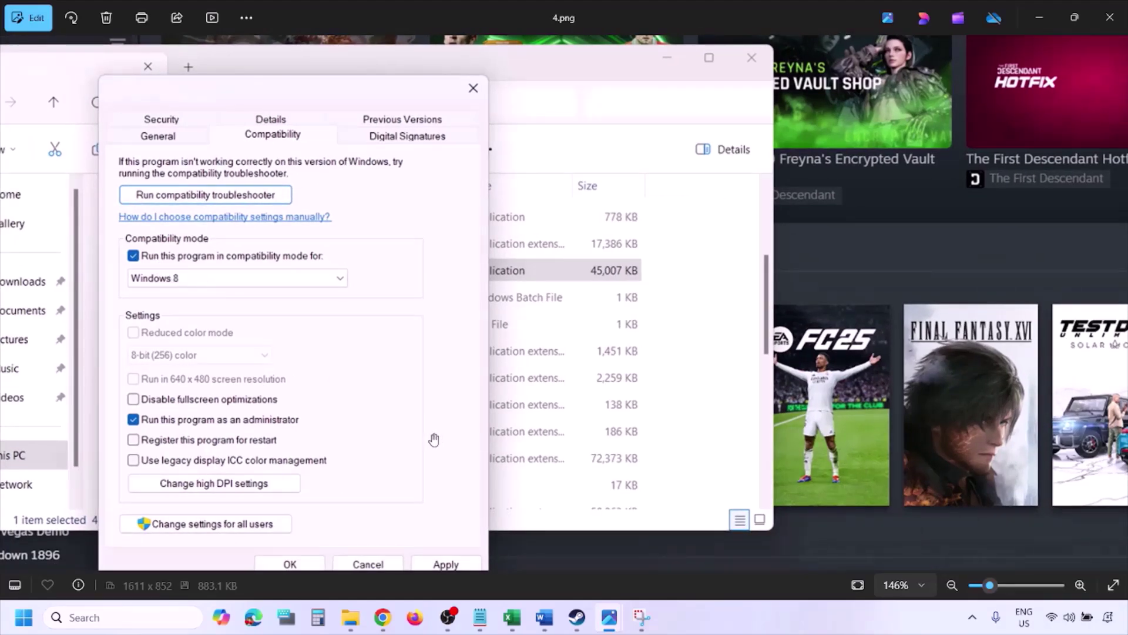
pyautogui.moveTo(433, 441); pyautogui.dragTo(438, 400)
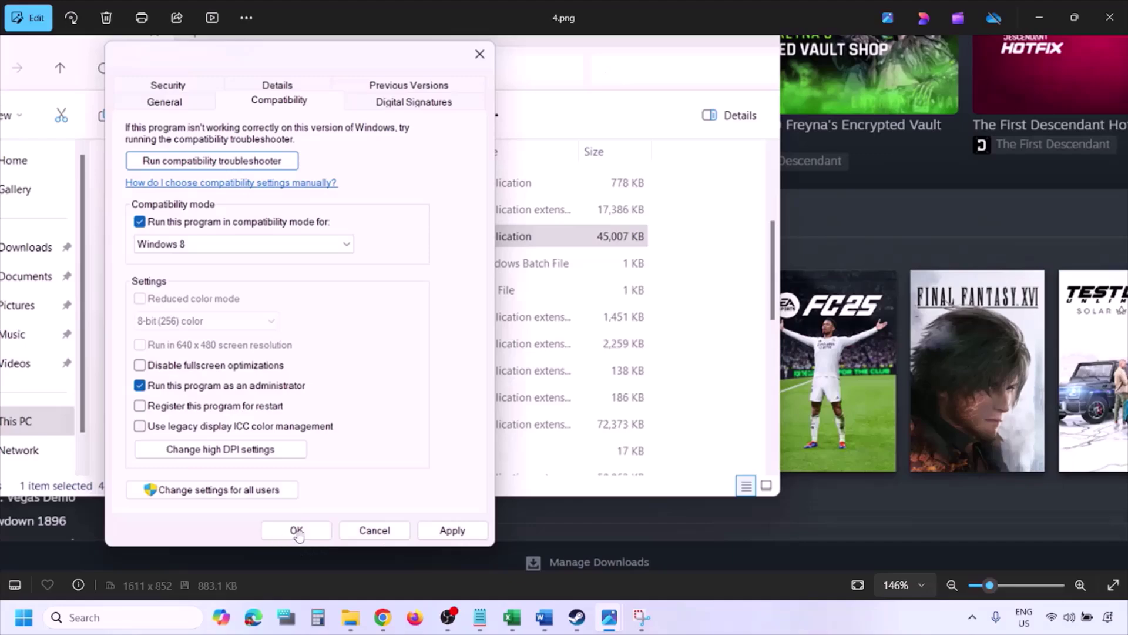
pyautogui.press('Right')
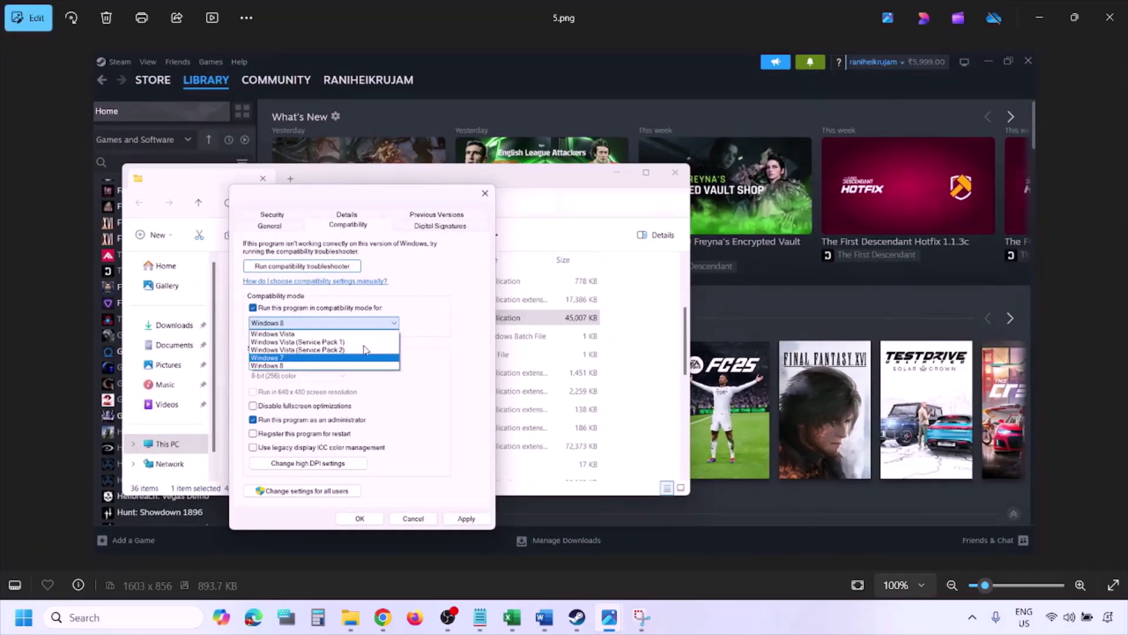
pyautogui.scroll(3, 365, 350)
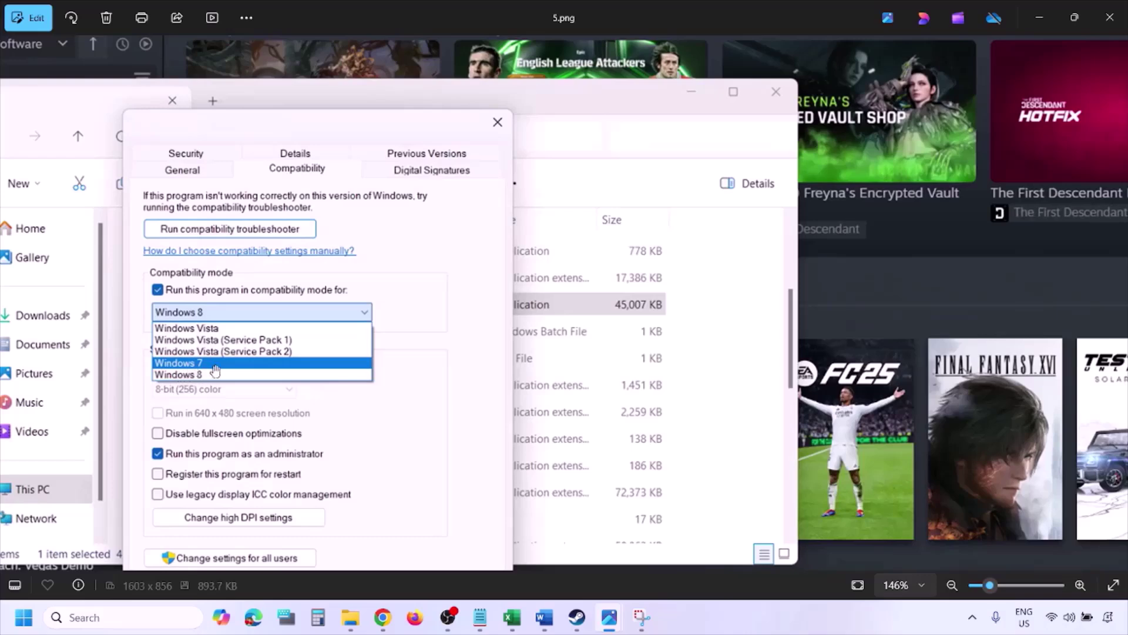
pyautogui.scroll(-3, 360, 432)
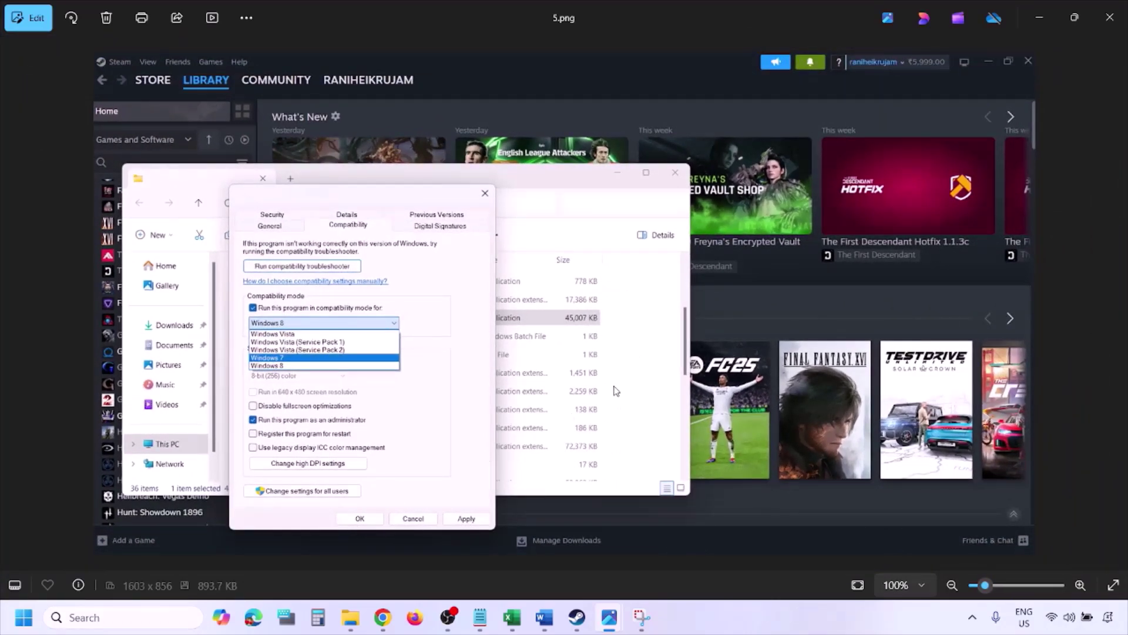
# Go to 6.png and examine the compatibility mode, fullscreen optimization and administrator settings up close
pyautogui.press('Right')
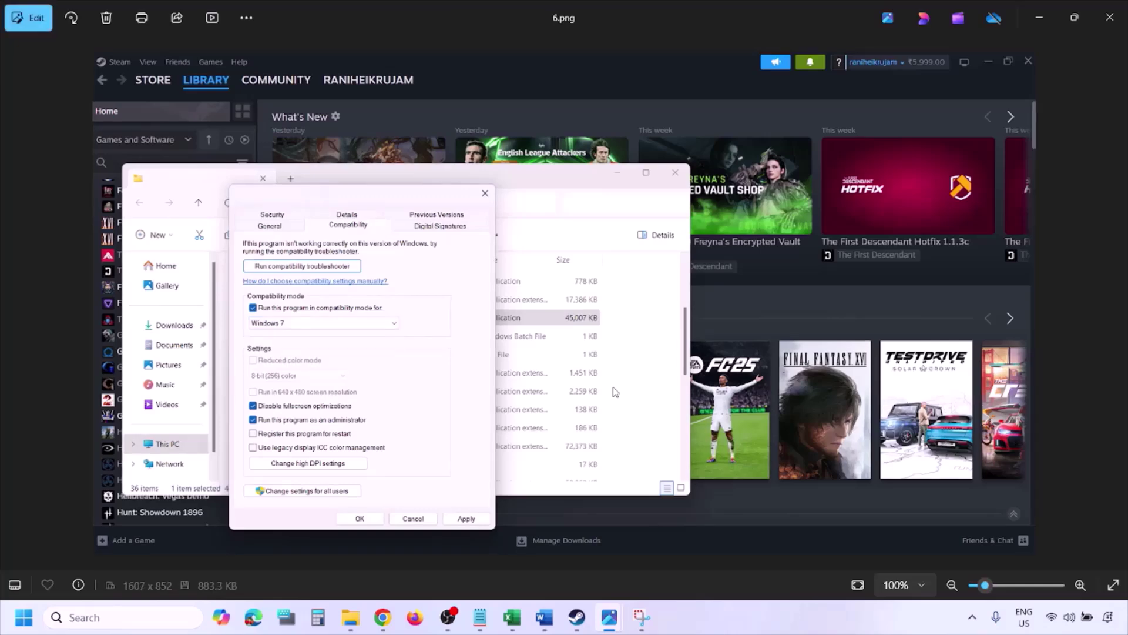
pyautogui.scroll(3, 369, 348)
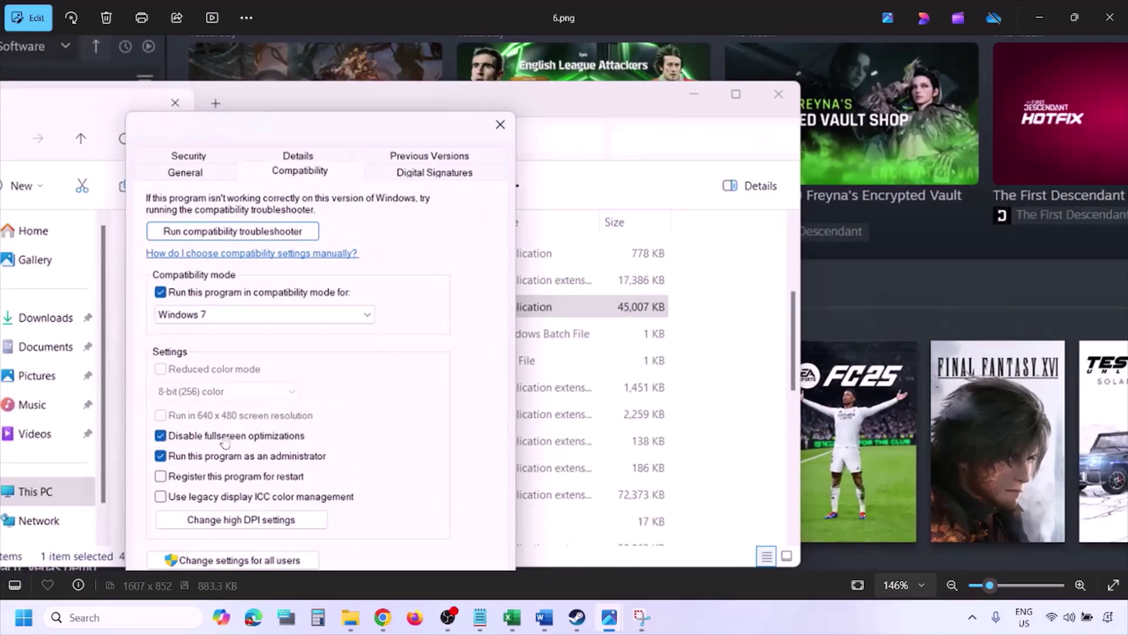
pyautogui.moveTo(321, 382); pyautogui.dragTo(371, 302)
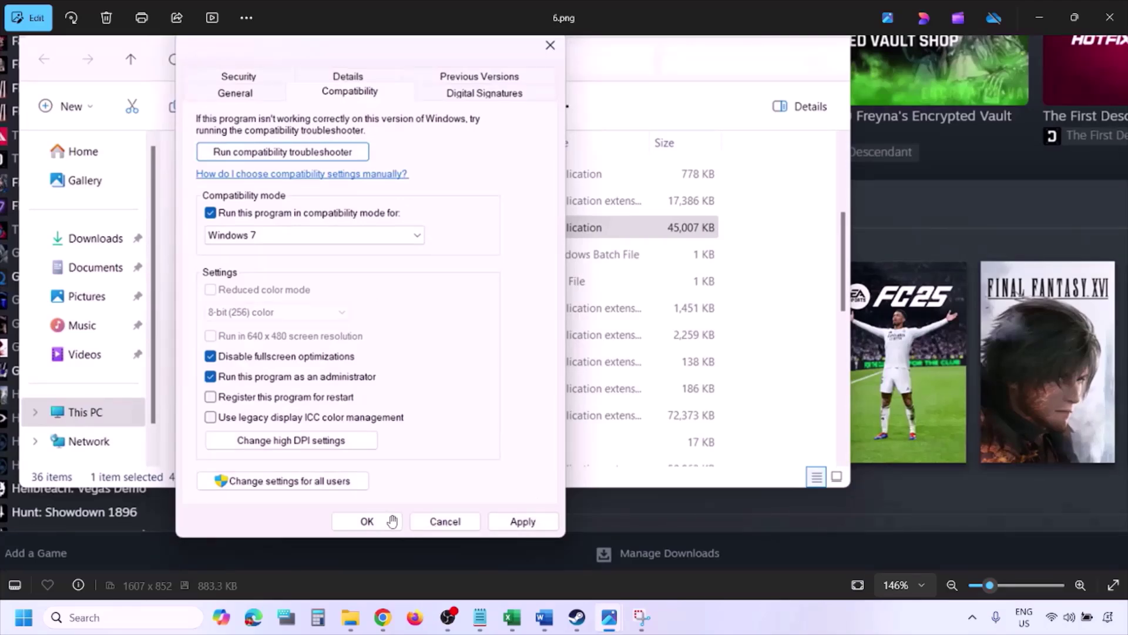
pyautogui.scroll(-2, 388, 482)
pyautogui.scroll(3, 312, 403)
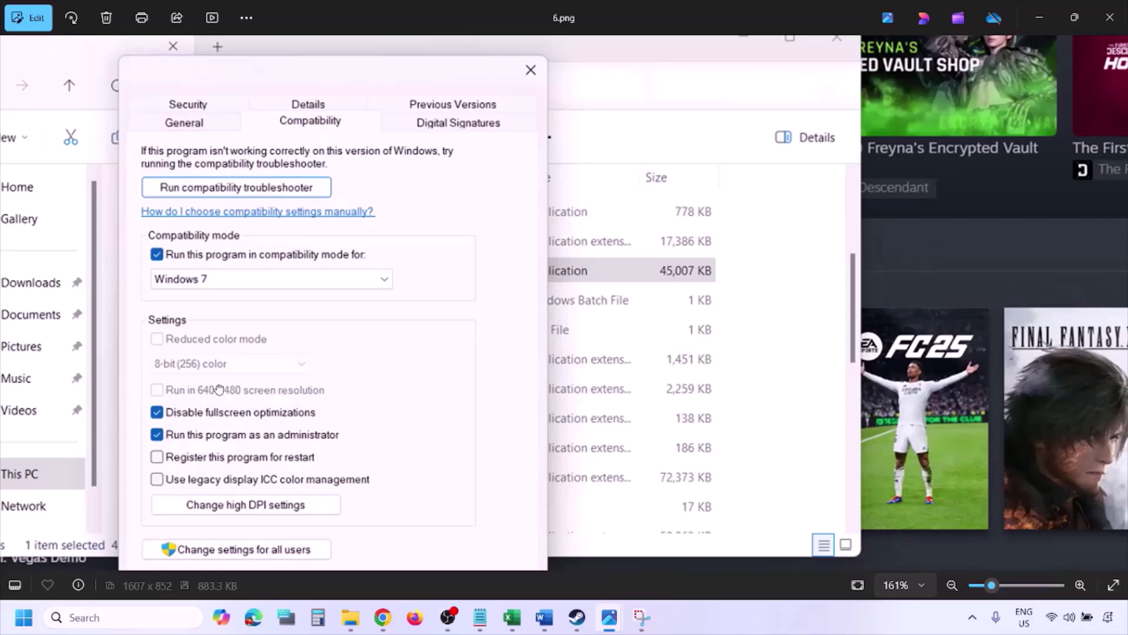
pyautogui.moveTo(218, 390); pyautogui.dragTo(276, 377)
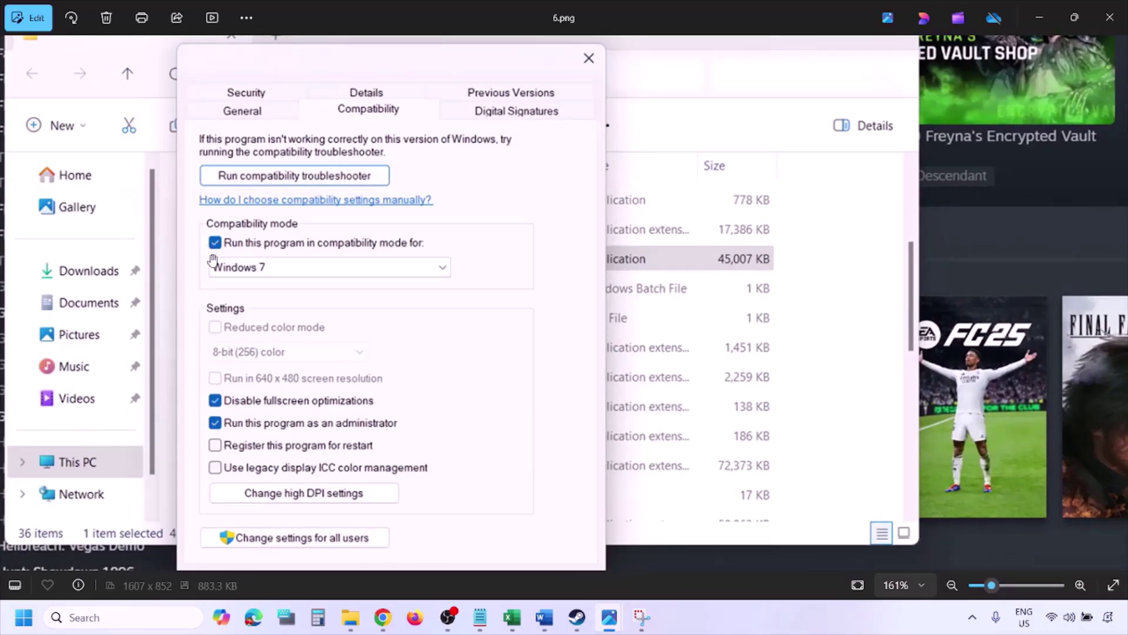
pyautogui.scroll(-1, 317, 345)
pyautogui.scroll(-1, 319, 345)
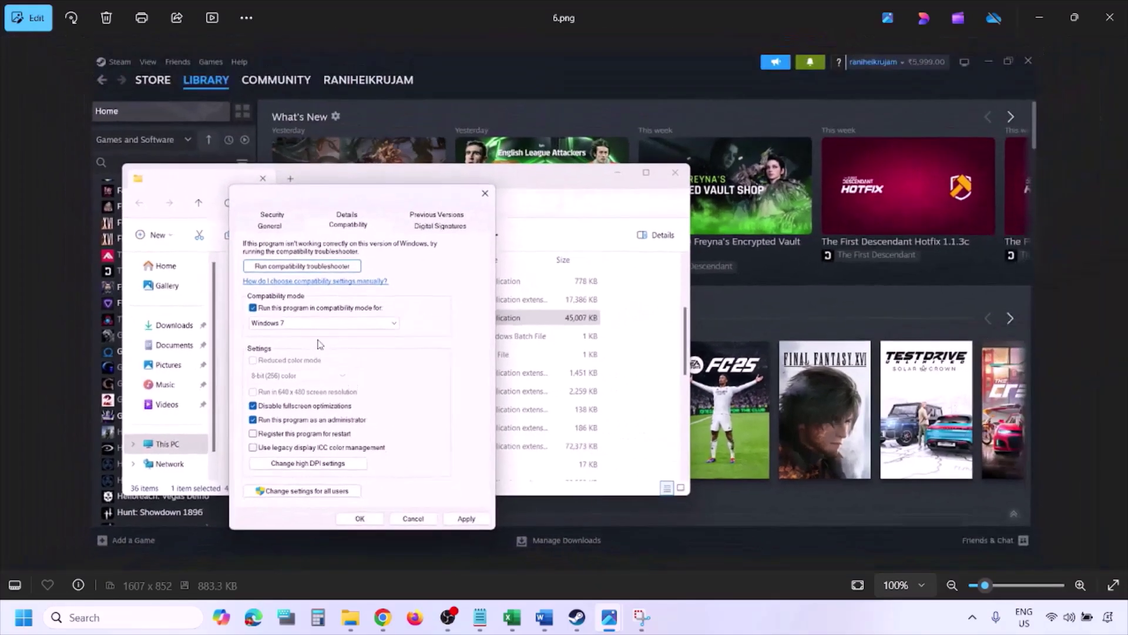
# Go to 7.png and examine the Compatibility checkboxes and the dialog's confirmation buttons
pyautogui.press('Right')
pyautogui.scroll(3, 317, 346)
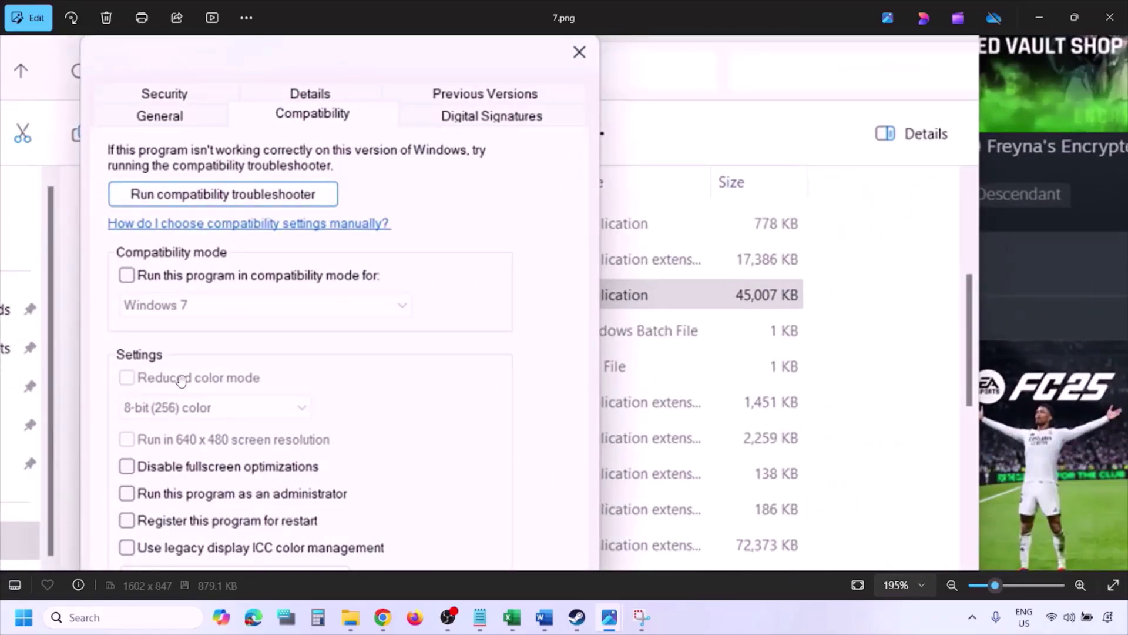
pyautogui.scroll(-1, 181, 381)
pyautogui.scroll(-1, 181, 381)
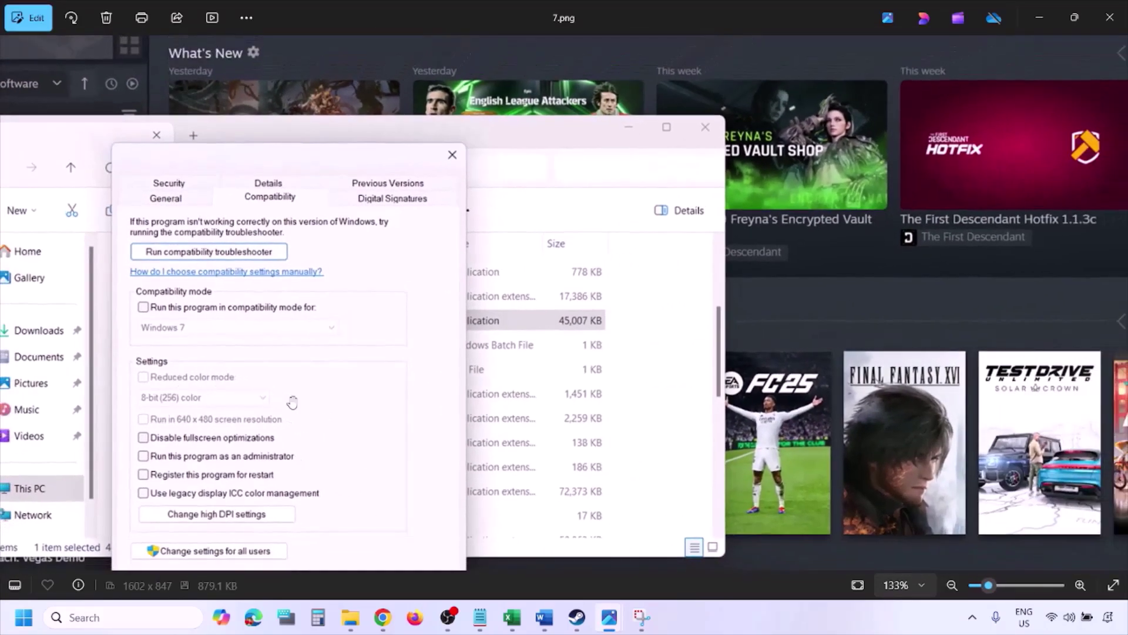
pyautogui.moveTo(291, 402); pyautogui.dragTo(295, 320)
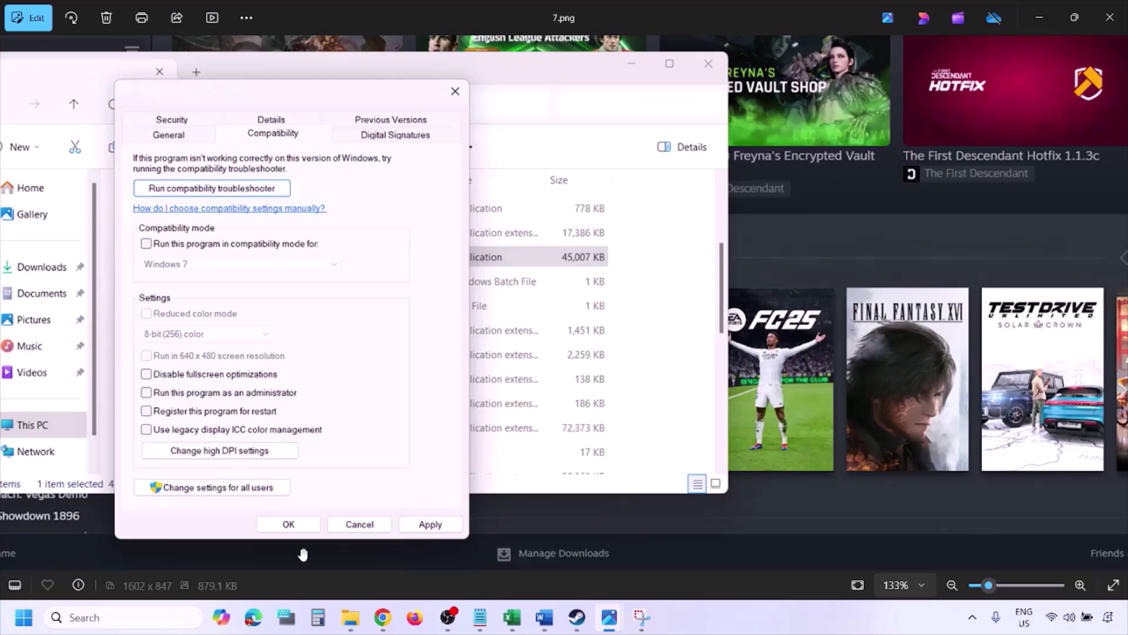
# Go on to the verify game files step and examine the 0.png screenshot of the game's Properties entry
pyautogui.click(702, 626)
pyautogui.scroll(-3, 611, 435)
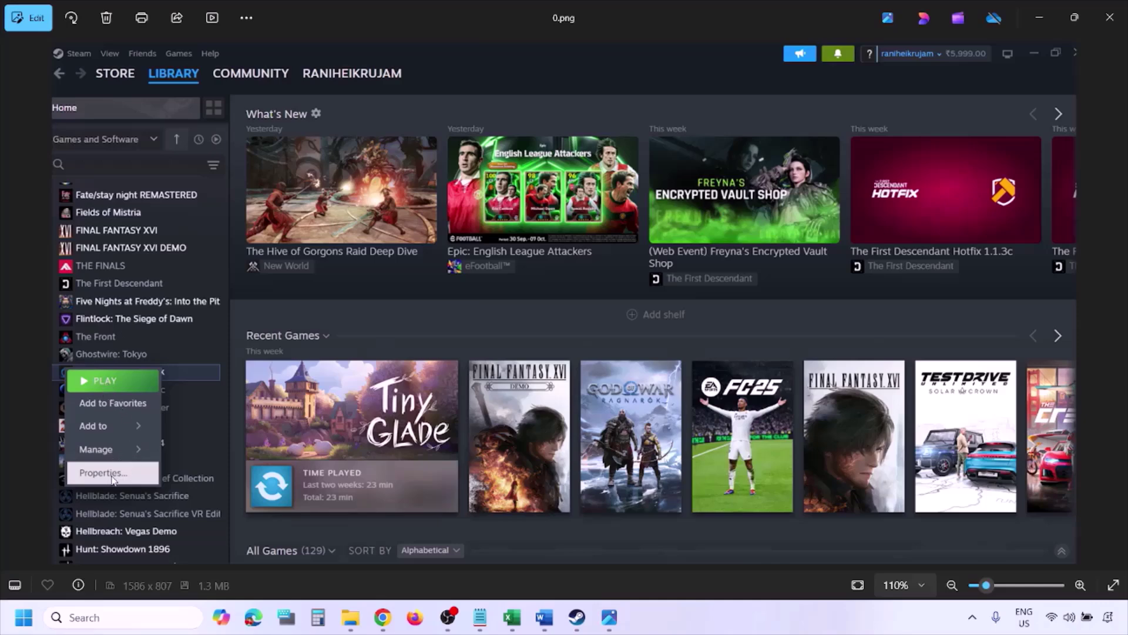
pyautogui.scroll(-1, 404, 369)
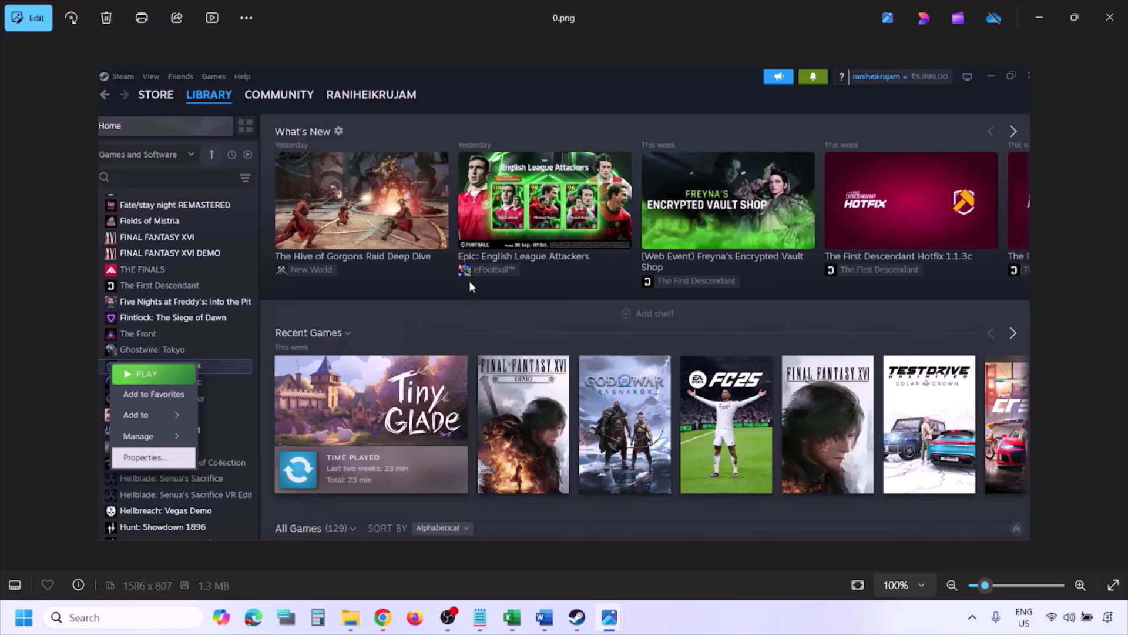
pyautogui.press('Right')
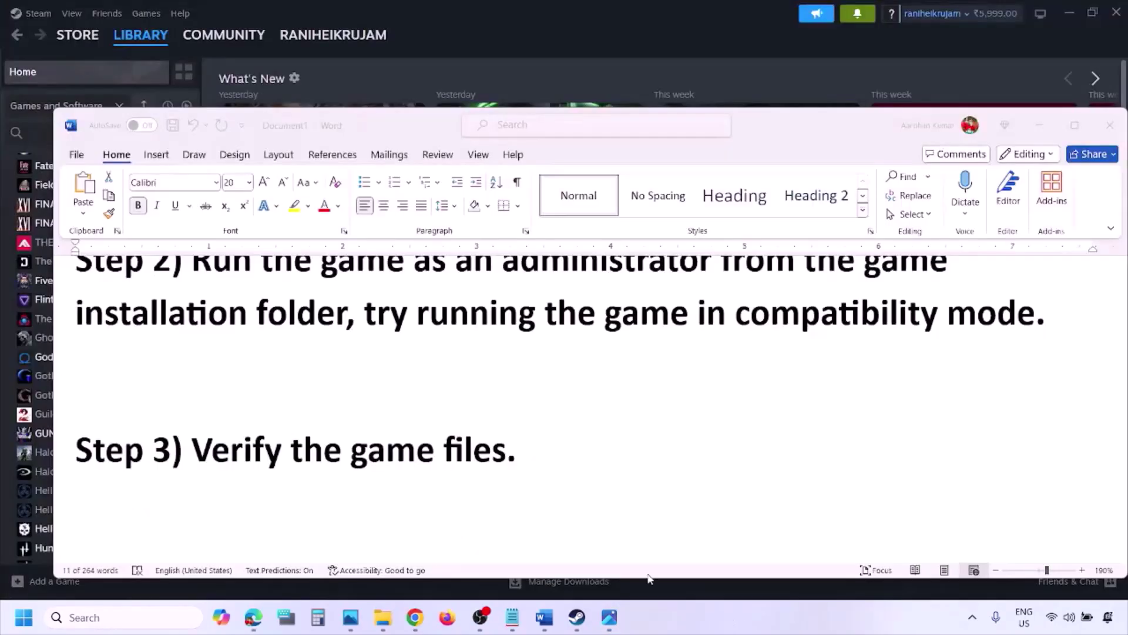
# Go to Step 4 in the Word document and highlight "Windows Security" in its text
pyautogui.scroll(-3, 600, 541)
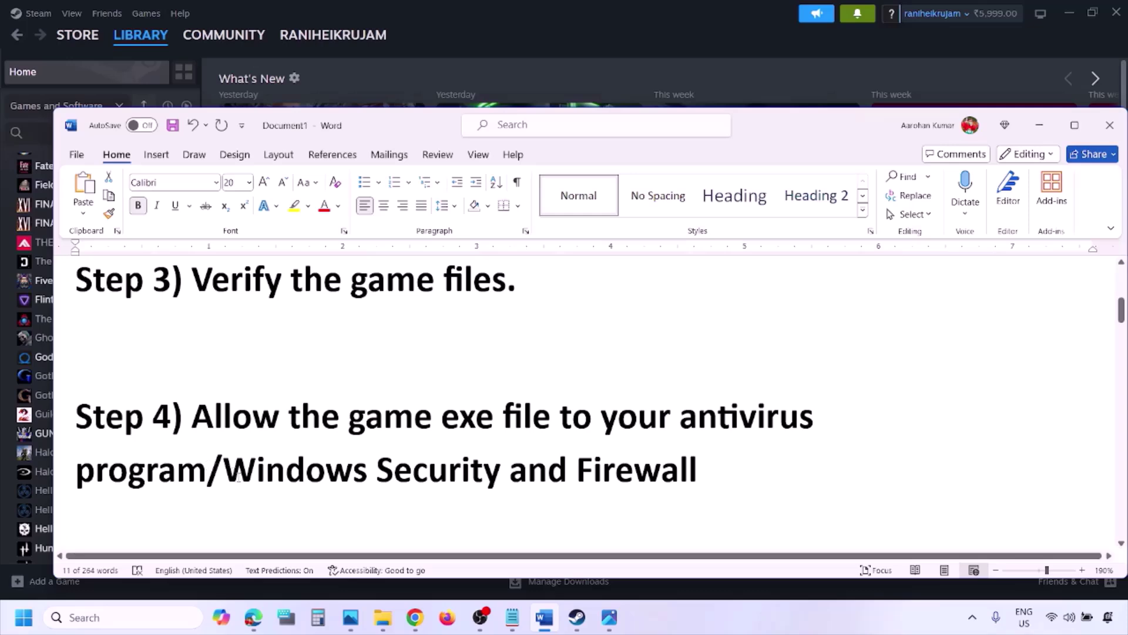
pyautogui.moveTo(229, 470); pyautogui.dragTo(508, 473)
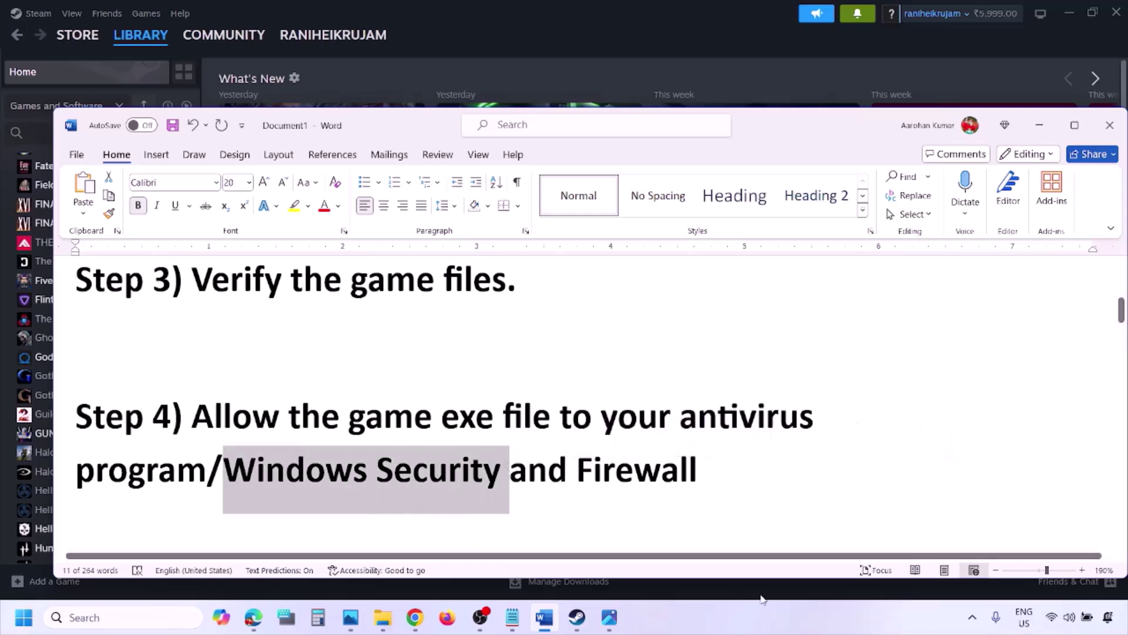
pyautogui.click(750, 629)
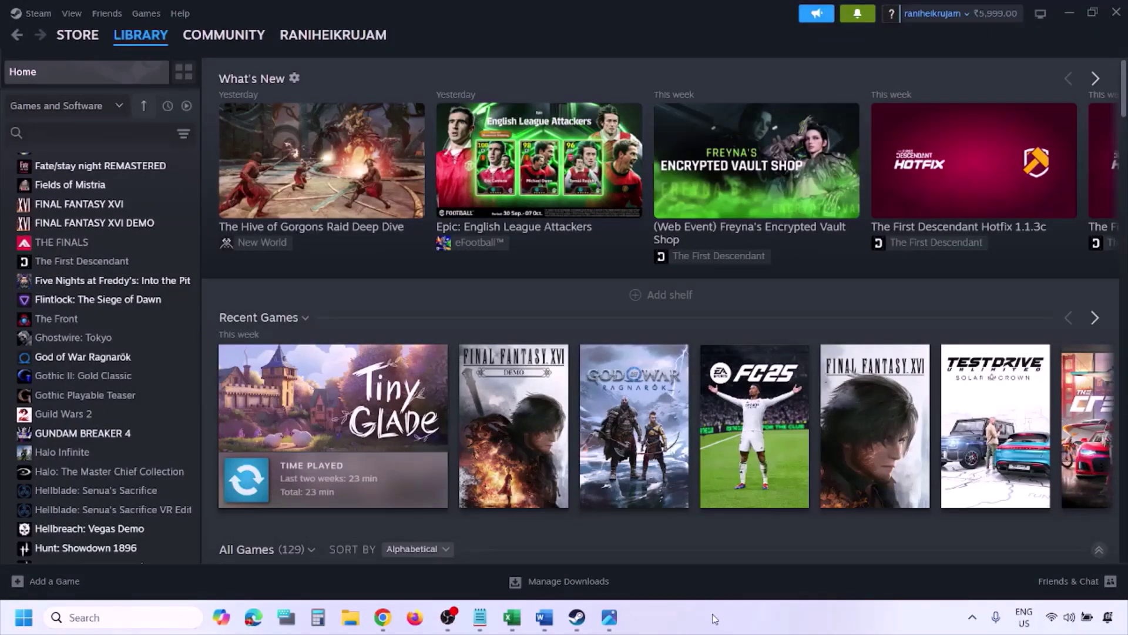
# Open Virus & threat protection from the Windows Security page of the Privacy & security settings
pyautogui.press('super+i')
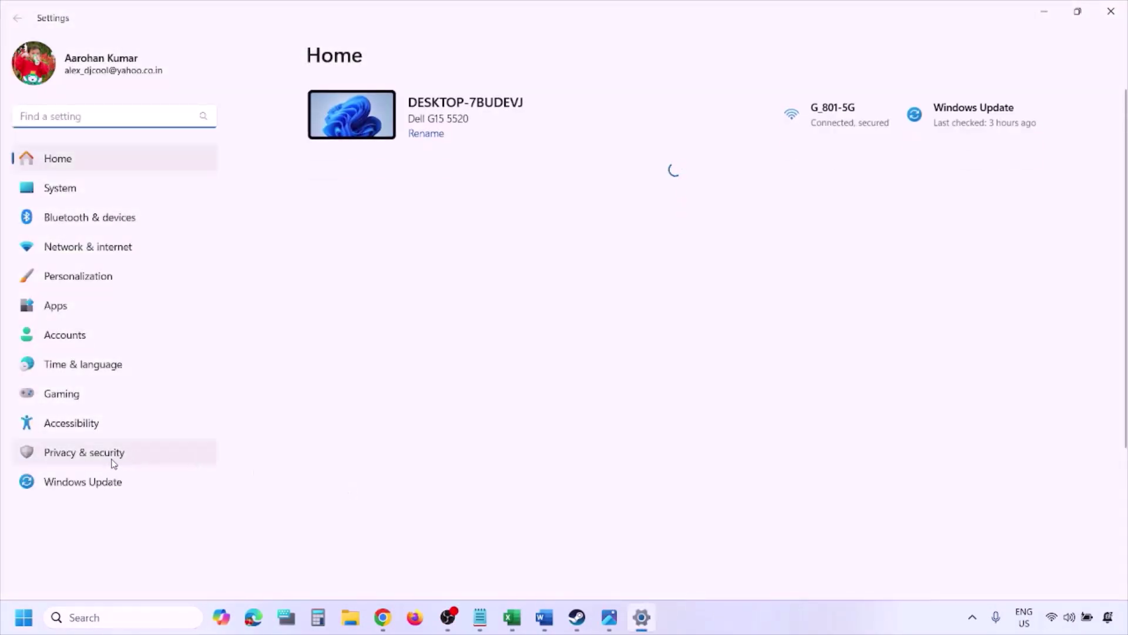
pyautogui.click(114, 461)
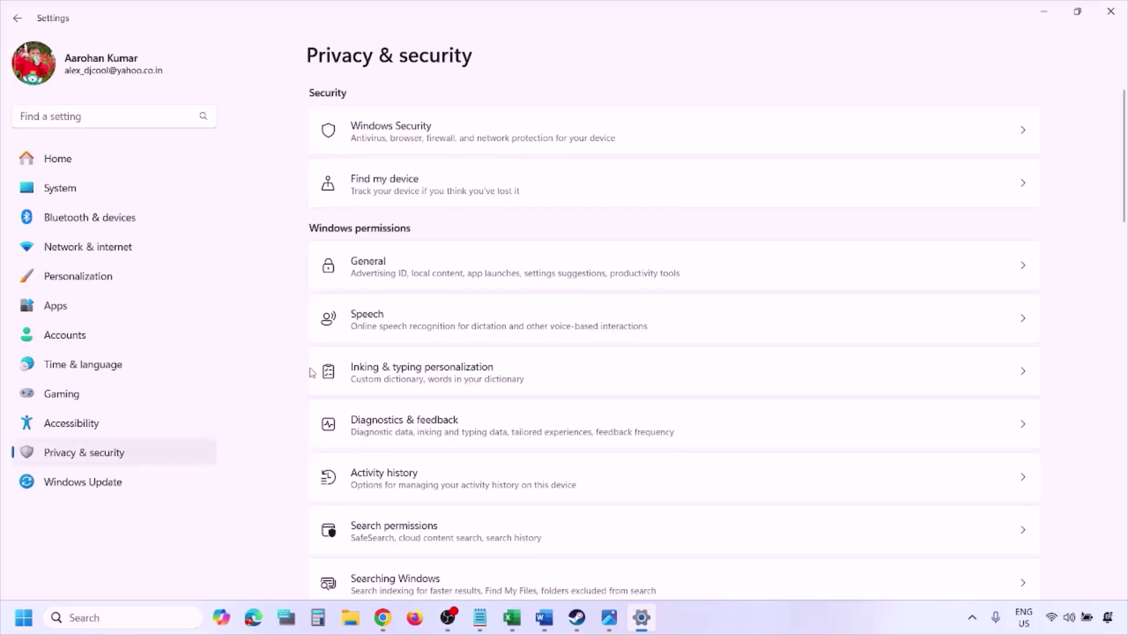
pyautogui.click(408, 140)
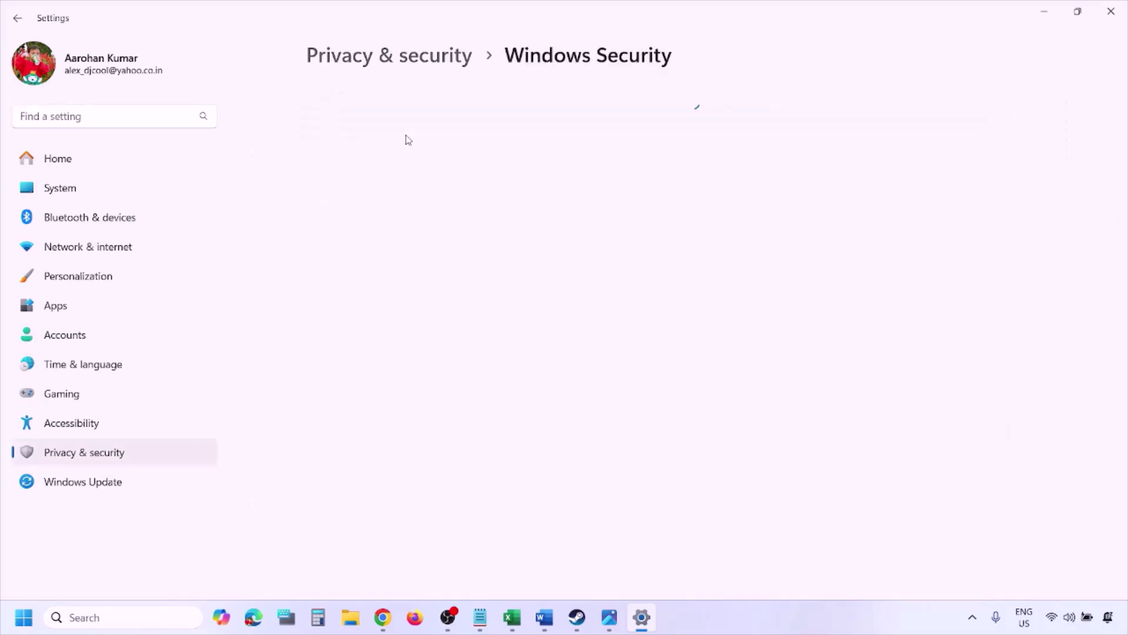
pyautogui.click(416, 227)
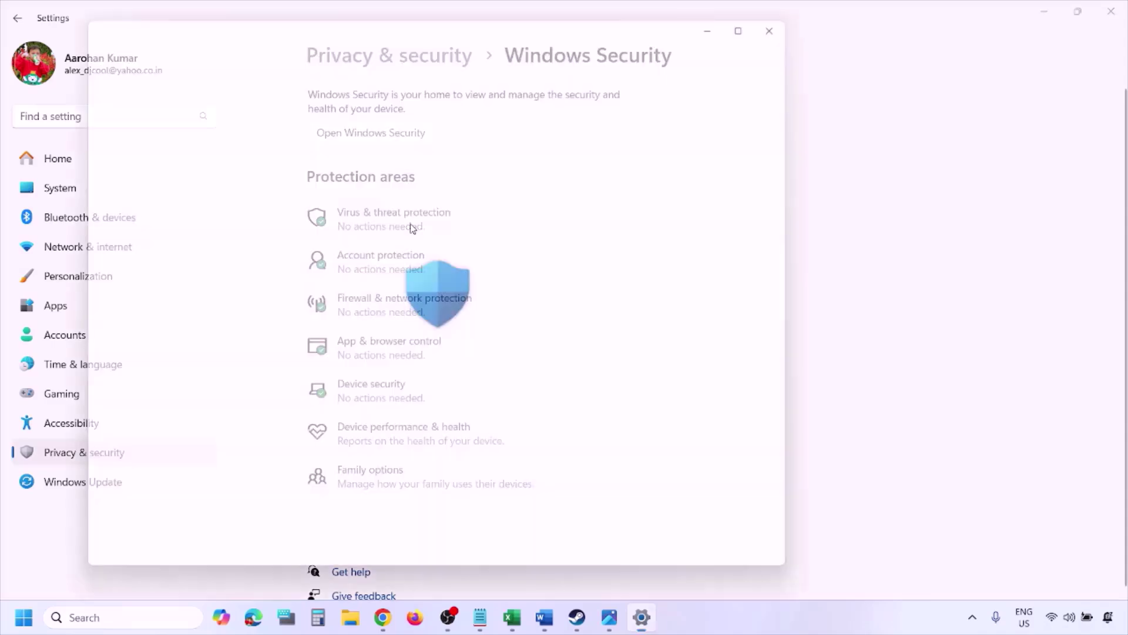
# Open the ransomware protection settings and show the apps allowed through Controlled folder access
pyautogui.scroll(-5, 430, 411)
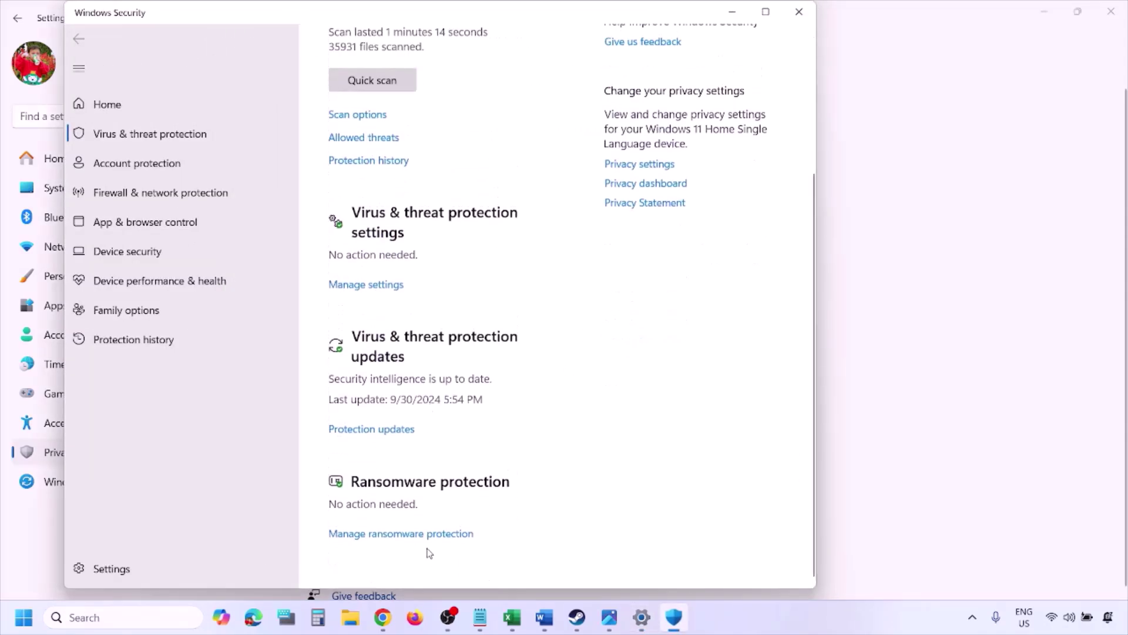
pyautogui.click(413, 533)
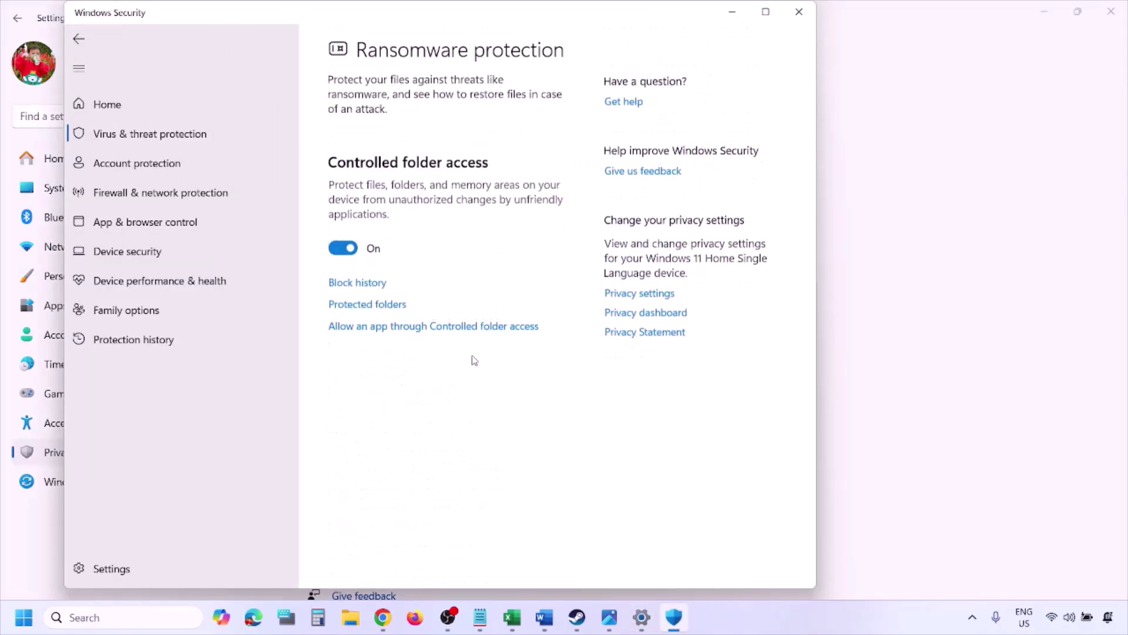
pyautogui.click(428, 332)
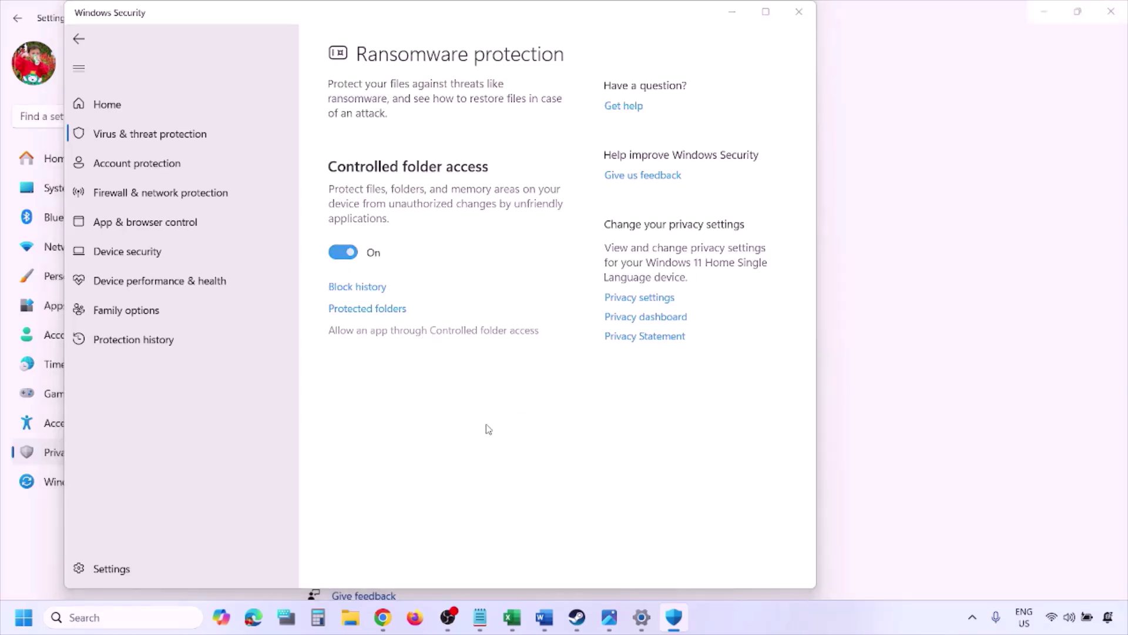
pyautogui.click(500, 330)
pyautogui.scroll(-3, 435, 211)
pyautogui.scroll(3, 411, 177)
pyautogui.scroll(-1, 413, 173)
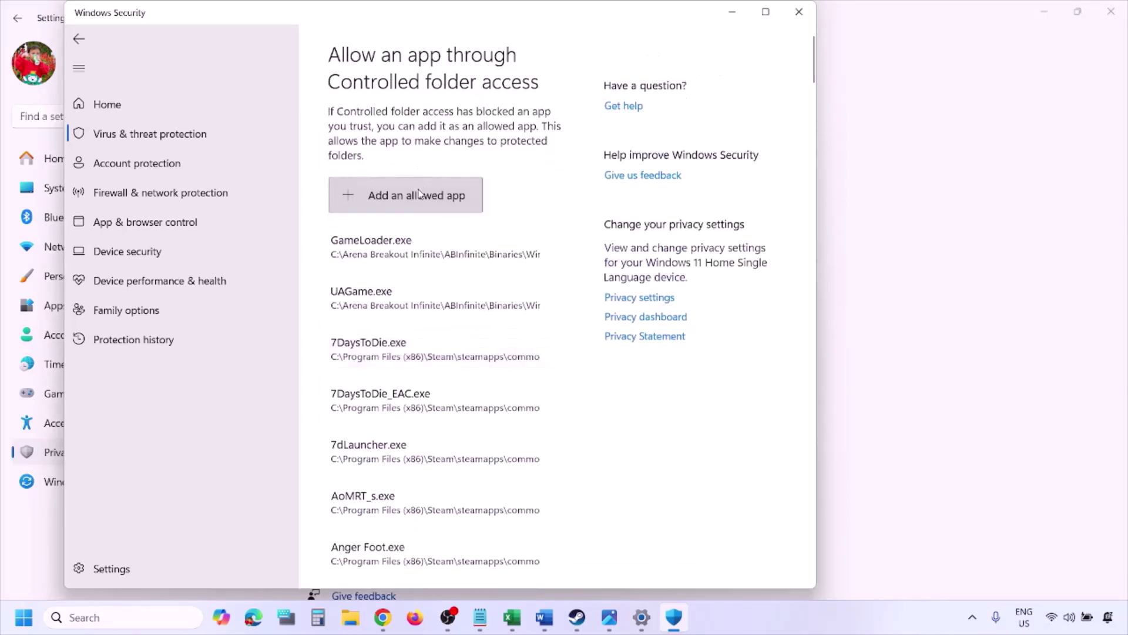
# Start adding an allowed app by browsing to the Program Files (x86) folder on drive C
pyautogui.click(418, 196)
pyautogui.click(424, 254)
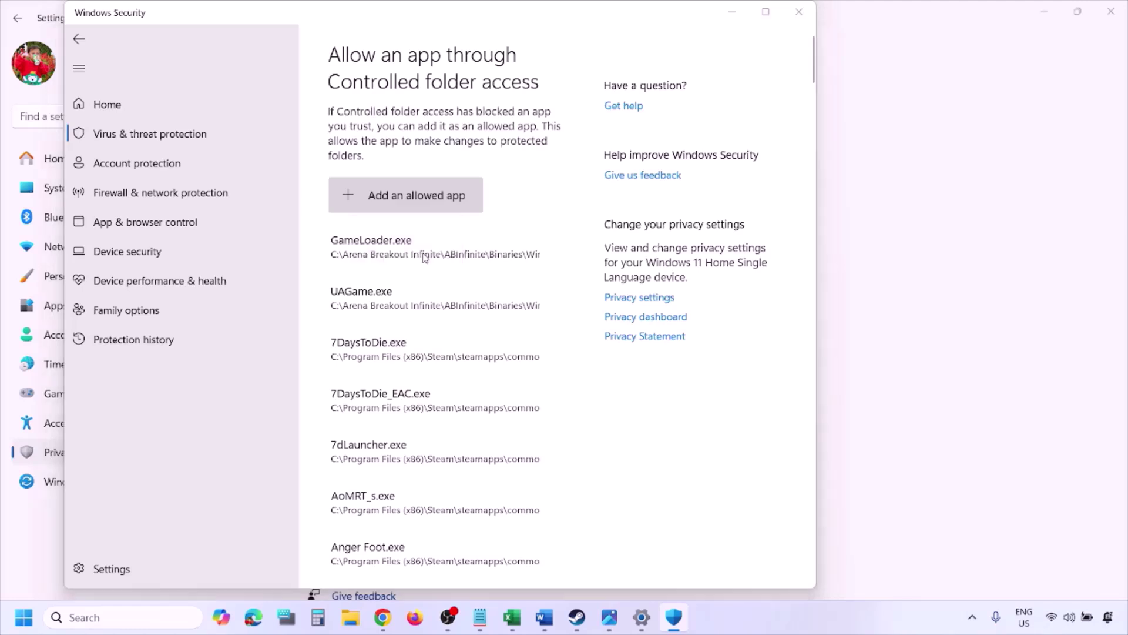
pyautogui.click(128, 318)
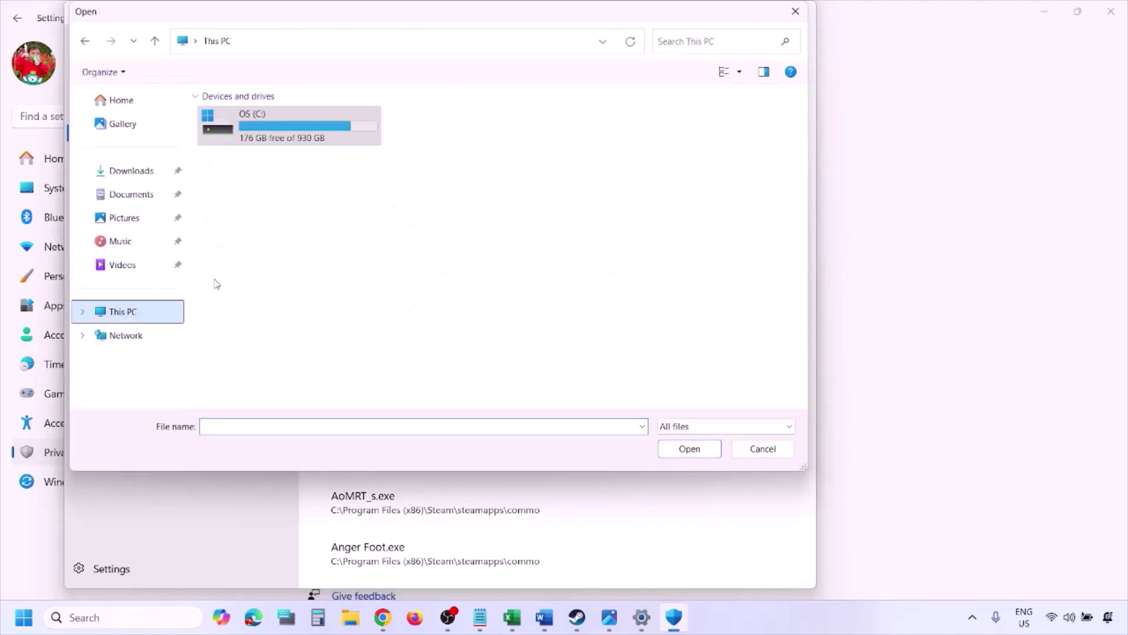
pyautogui.doubleClick(294, 134)
pyautogui.scroll(-3, 294, 136)
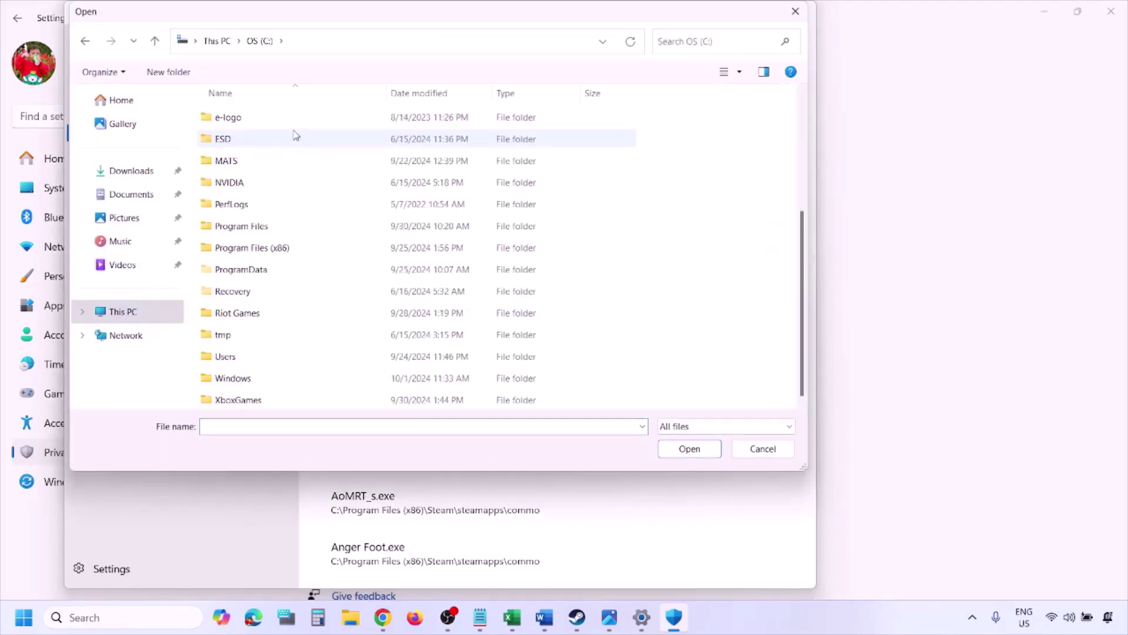
pyautogui.doubleClick(283, 247)
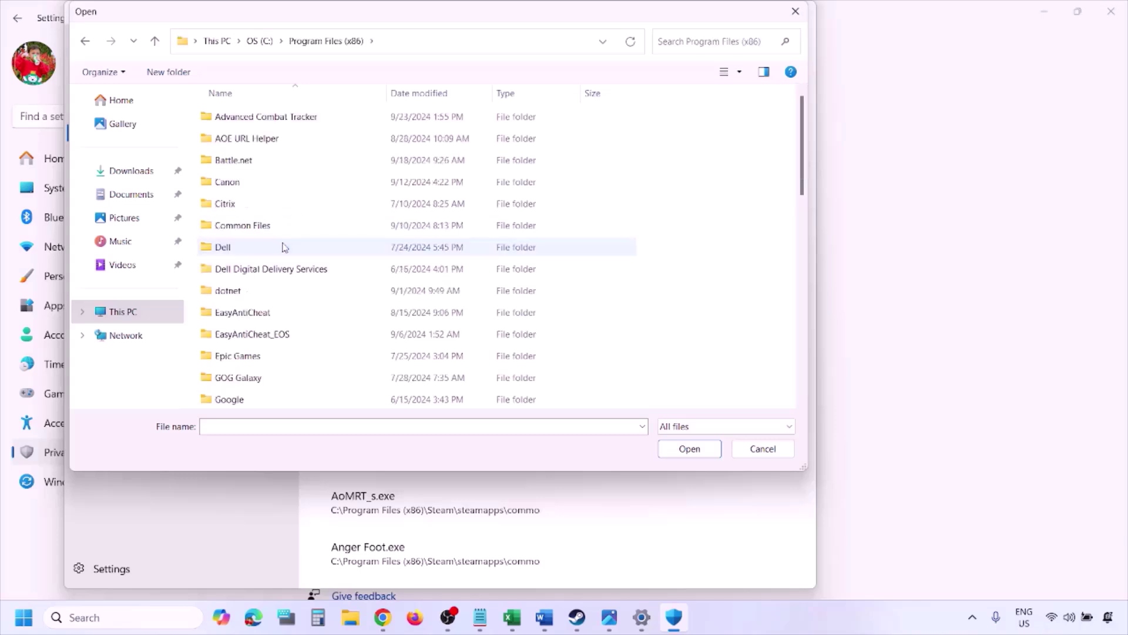
# Go into Steam\steamapps to locate the common games folder, and cancel the file selection
pyautogui.scroll(-4, 283, 247)
pyautogui.scroll(-4, 284, 246)
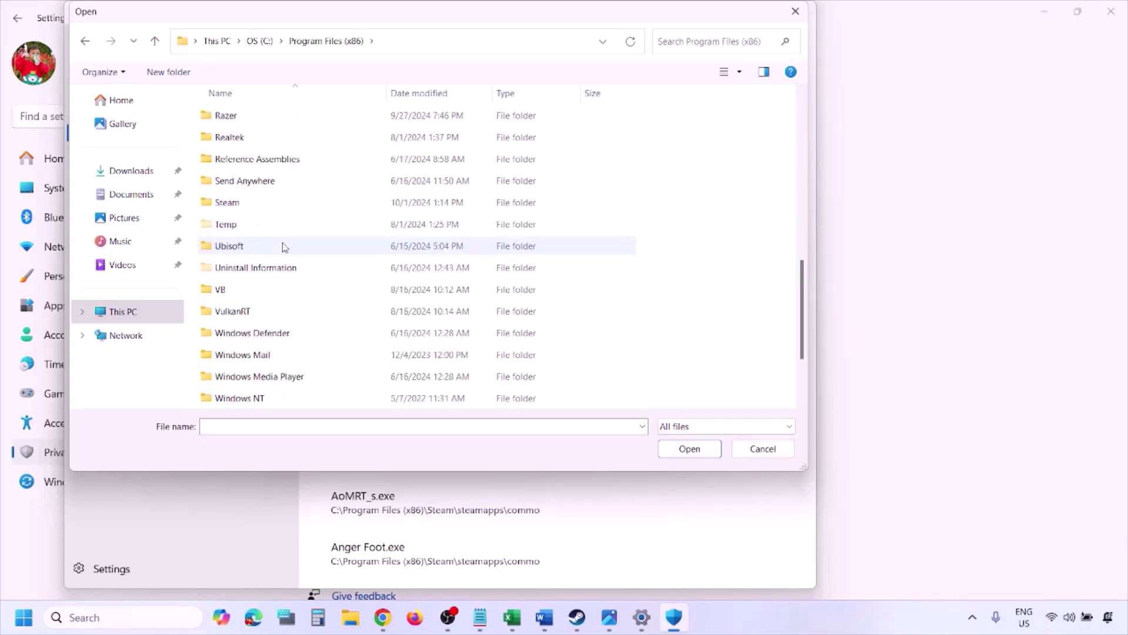
pyautogui.doubleClick(253, 203)
pyautogui.scroll(-4, 259, 259)
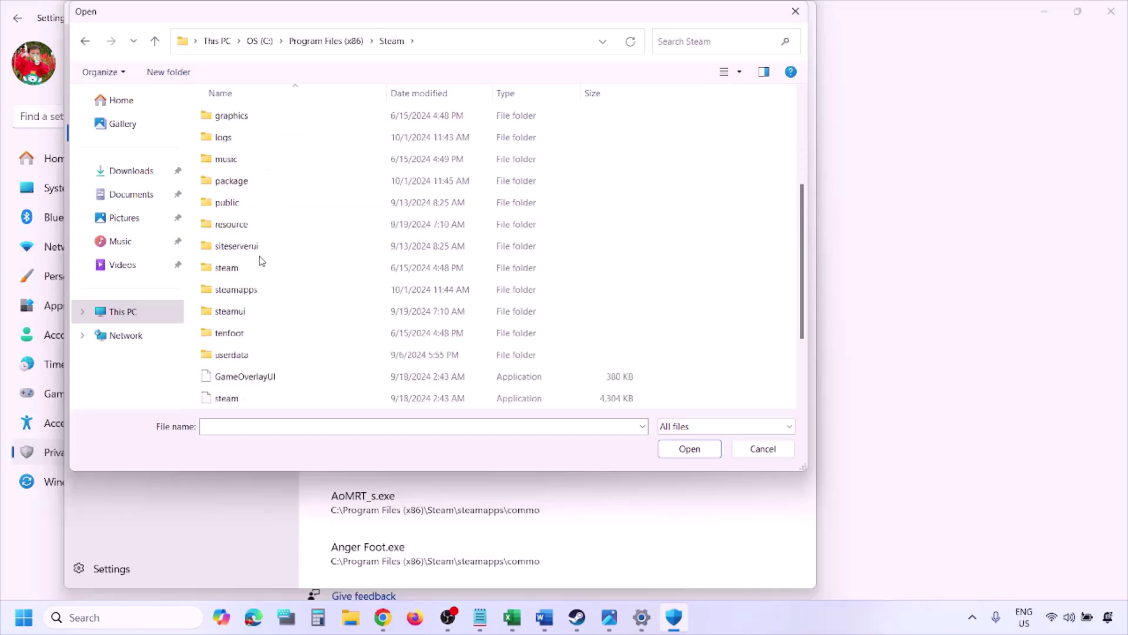
pyautogui.click(258, 228)
pyautogui.doubleClick(258, 228)
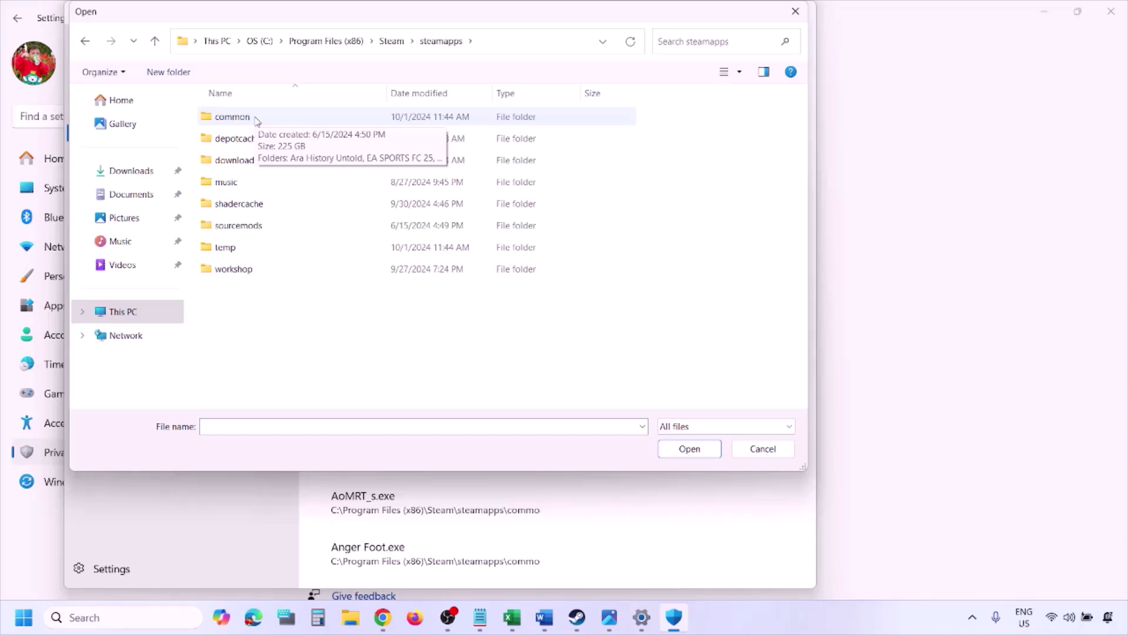
pyautogui.click(762, 449)
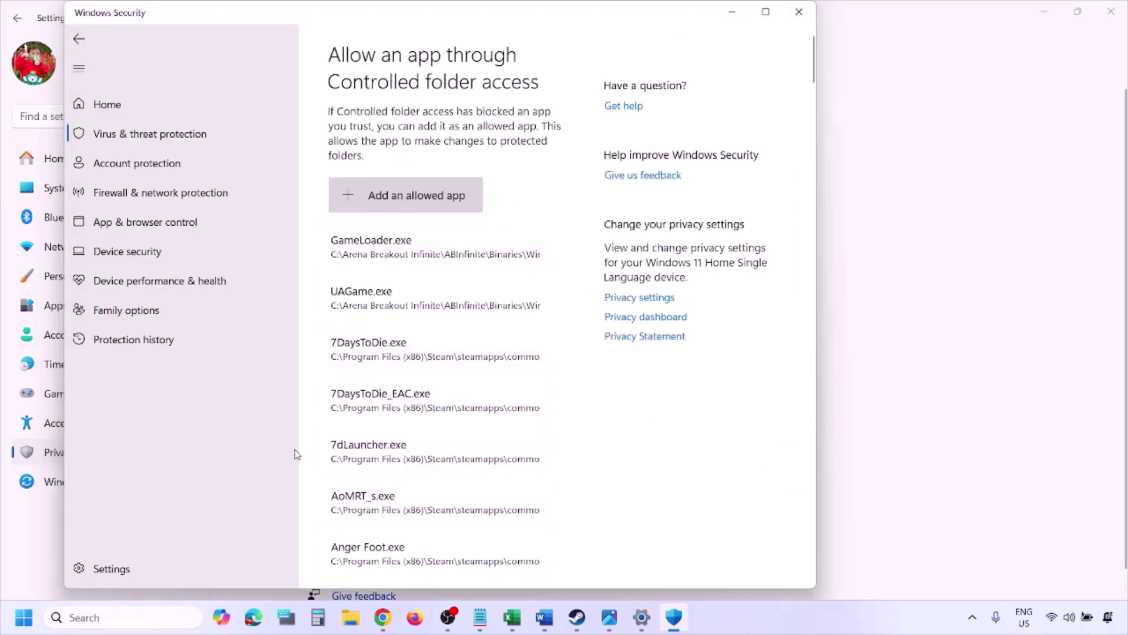
# Open the Windows Defender Firewall's list of allowed apps through Control Panel's System and Security category
pyautogui.click(116, 617)
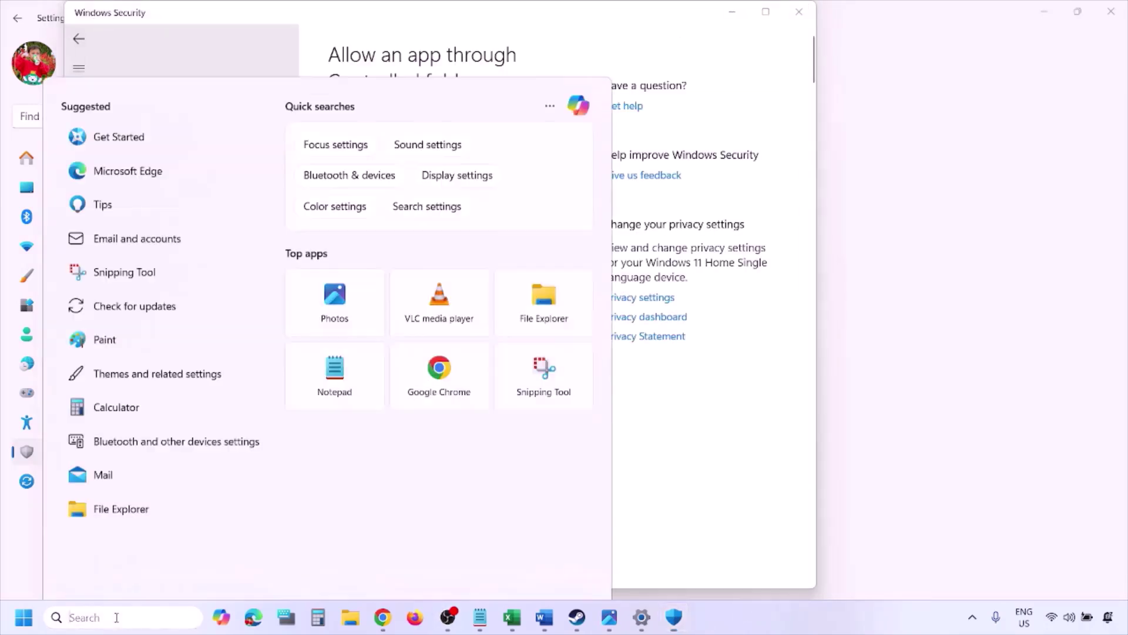
pyautogui.write('ontrol')
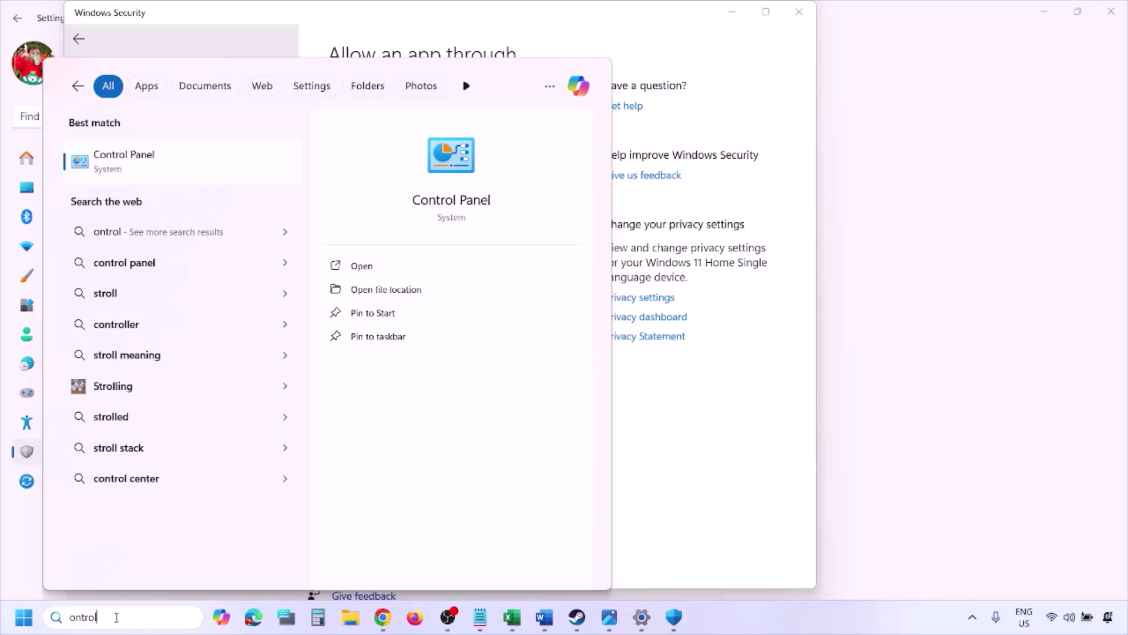
pyautogui.press('Return')
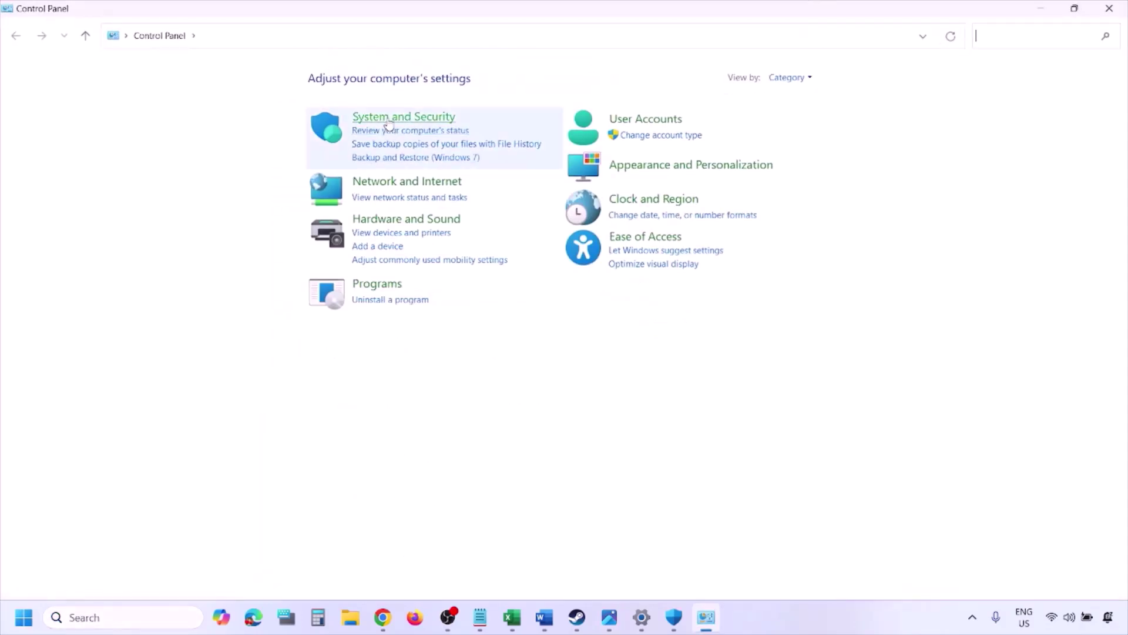
pyautogui.click(388, 120)
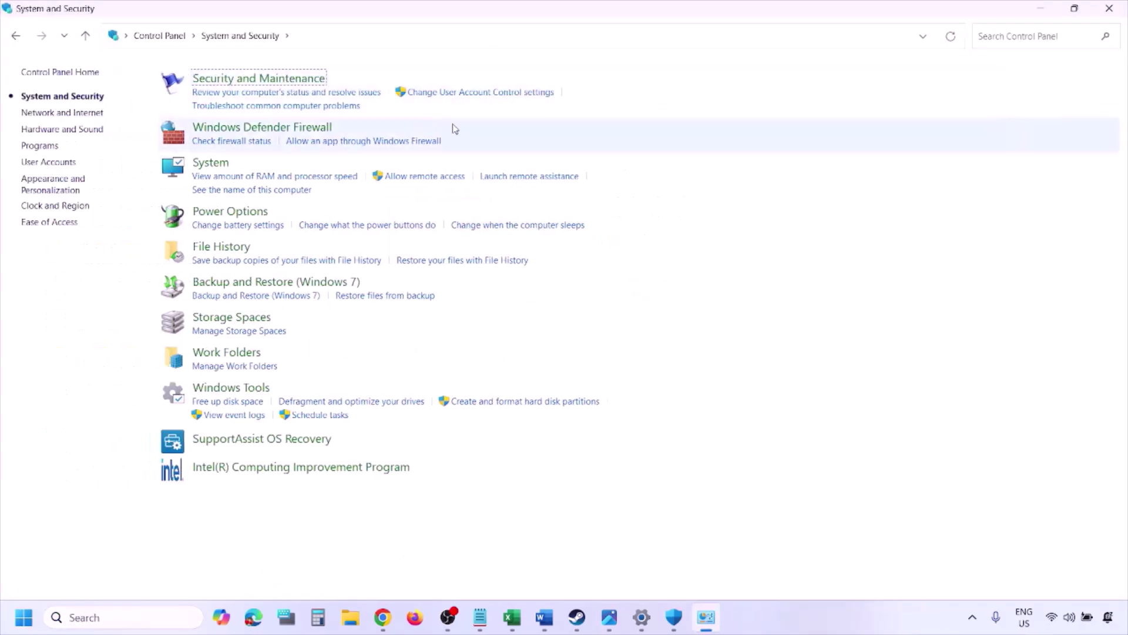
pyautogui.click(304, 128)
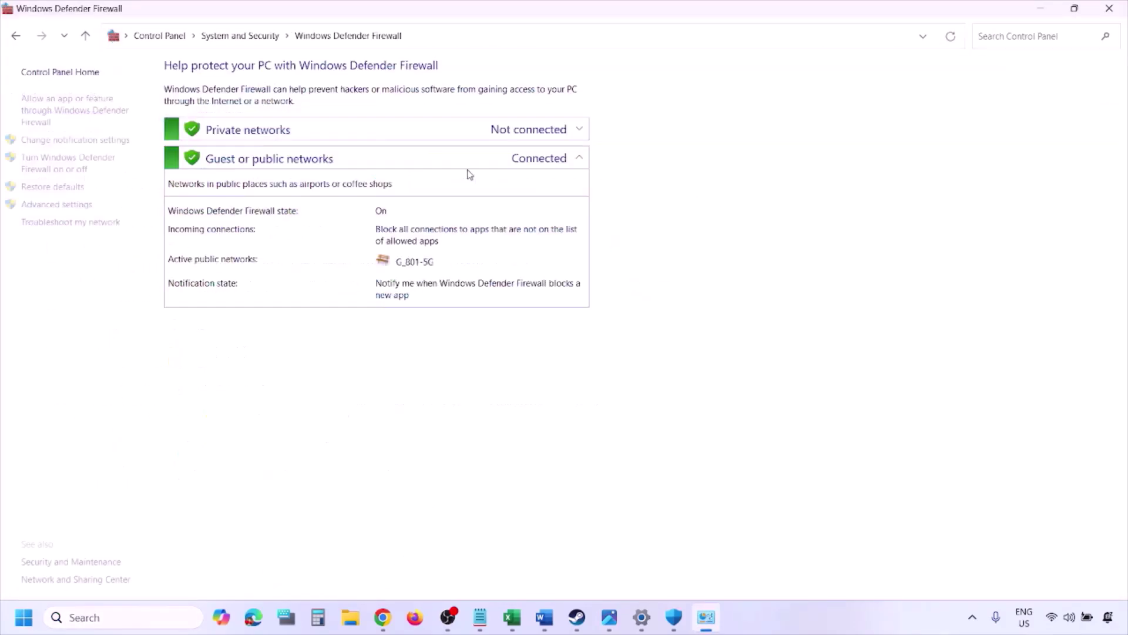
pyautogui.click(78, 109)
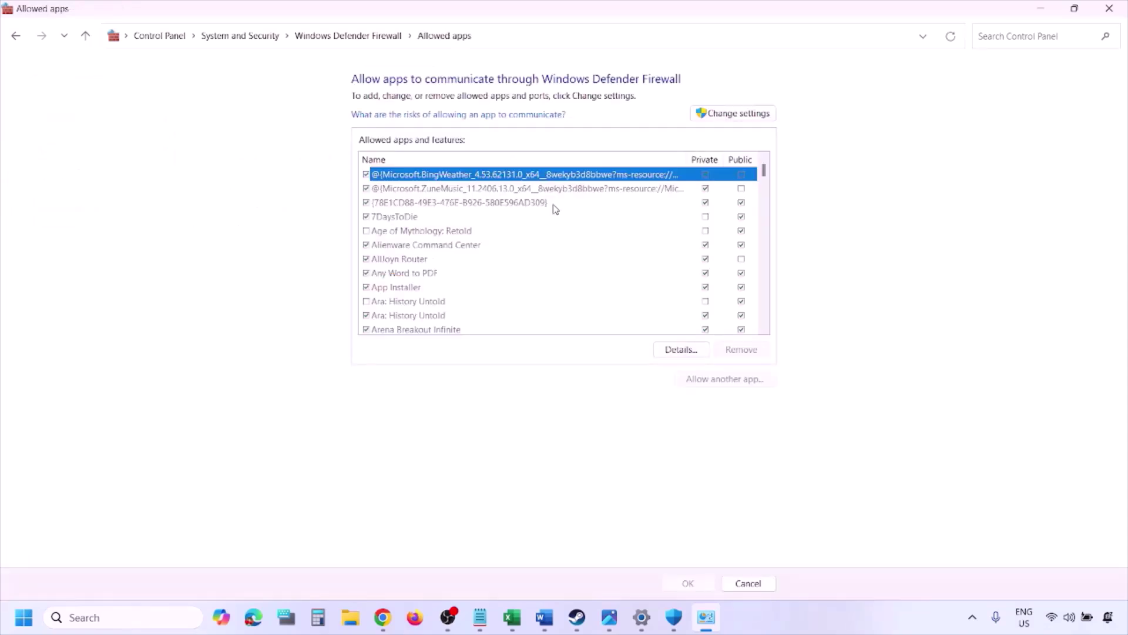
# Enable changes to the firewall's allowed apps and browse This PC for another app, closing everything without adding one
pyautogui.click(757, 112)
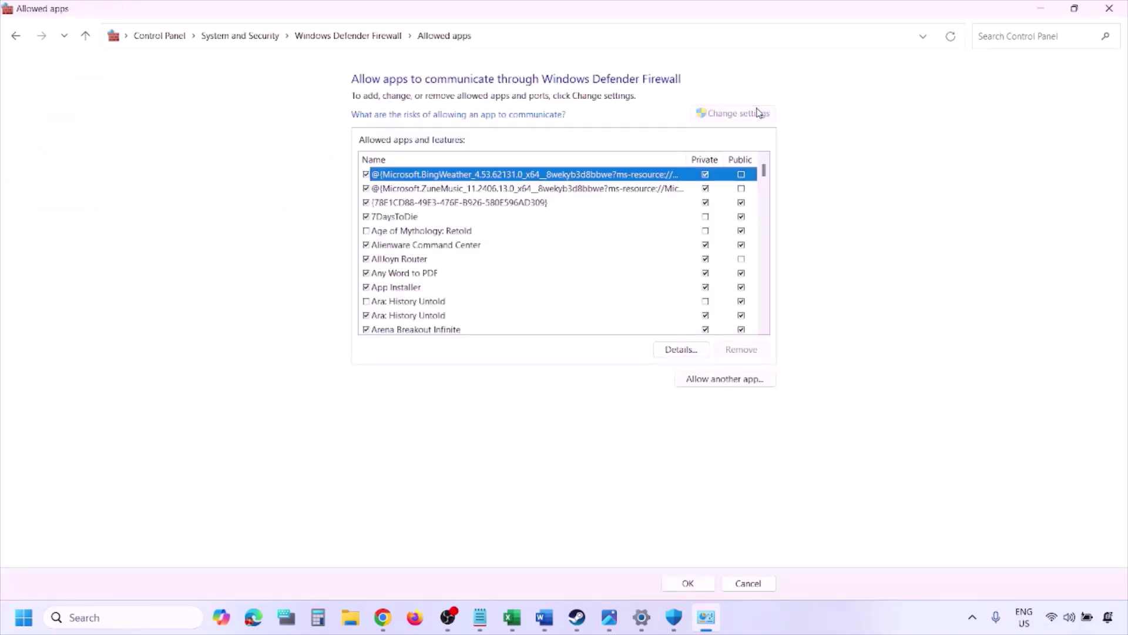
pyautogui.click(726, 381)
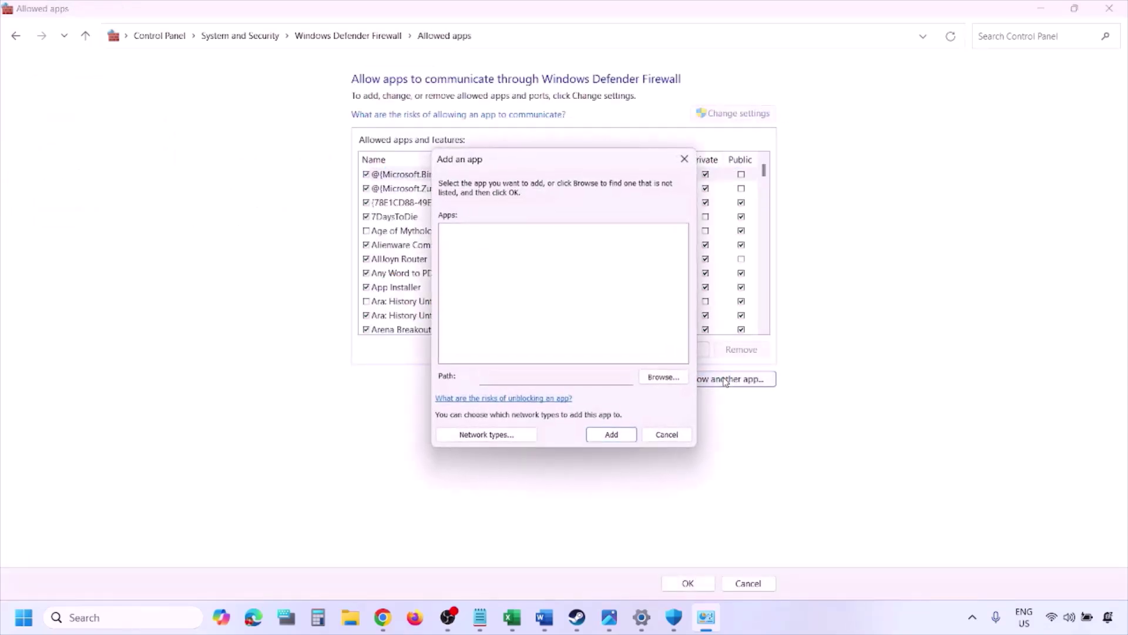
pyautogui.click(665, 378)
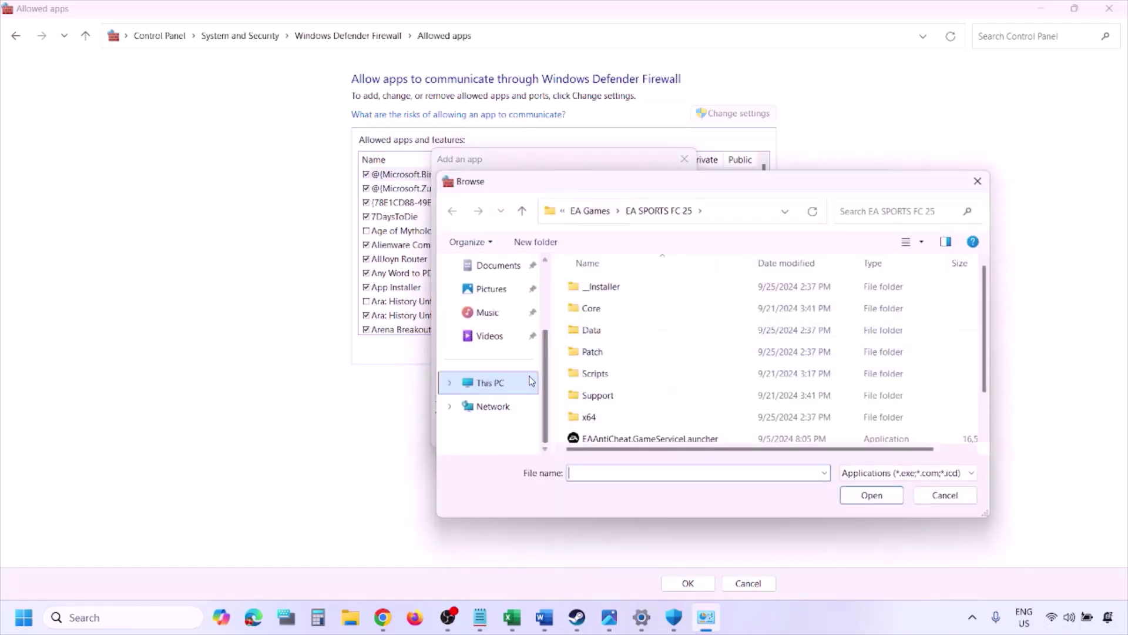
pyautogui.click(516, 383)
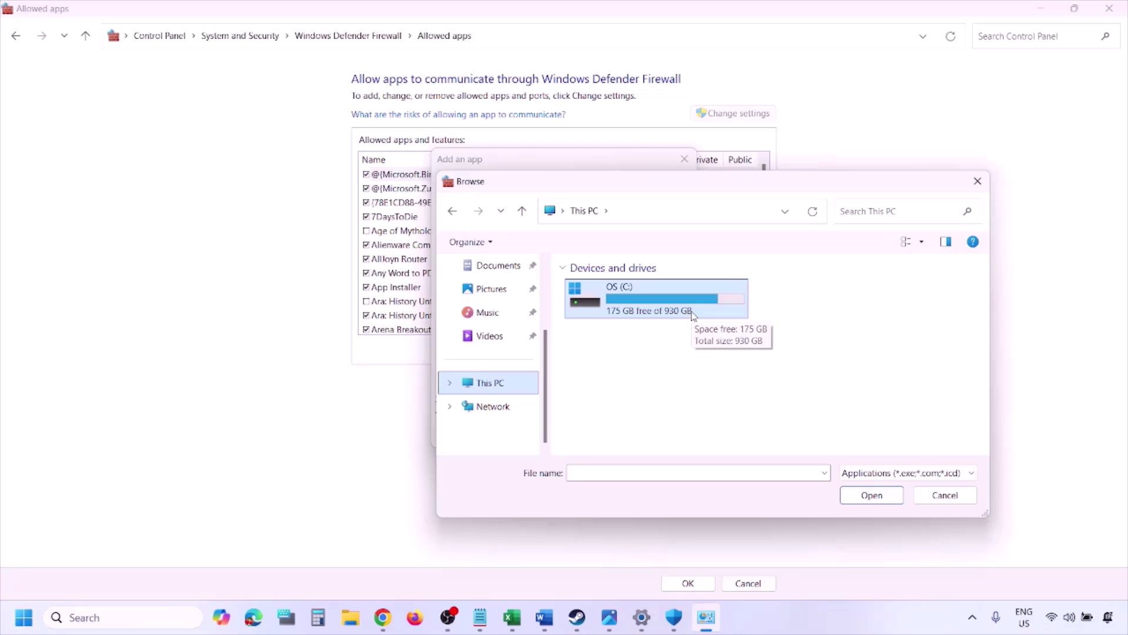
pyautogui.click(940, 497)
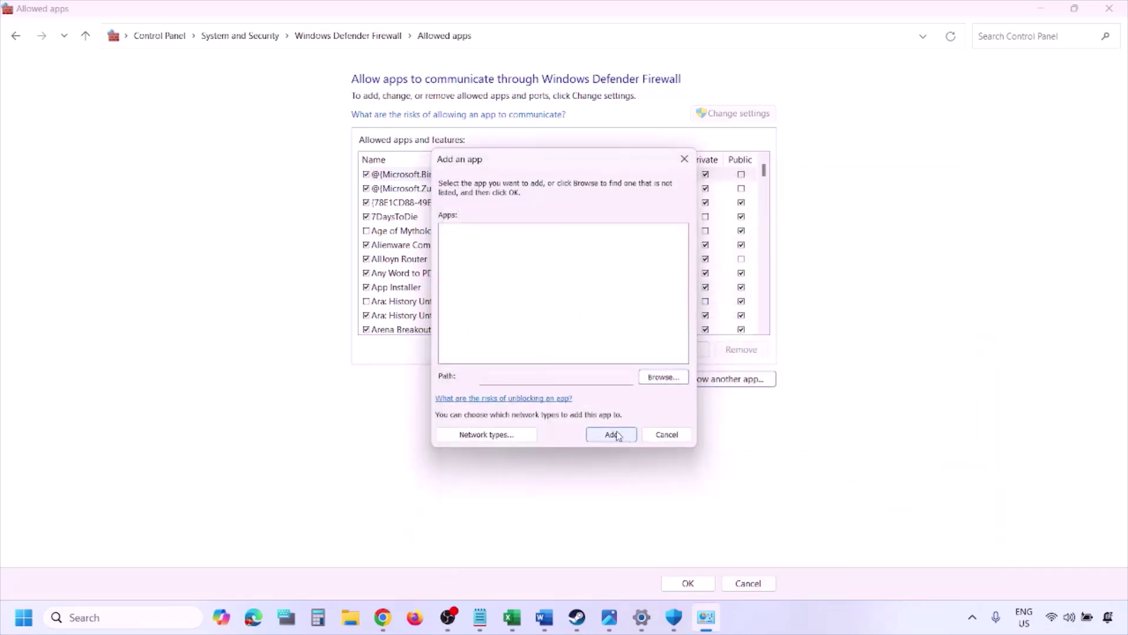
pyautogui.click(658, 436)
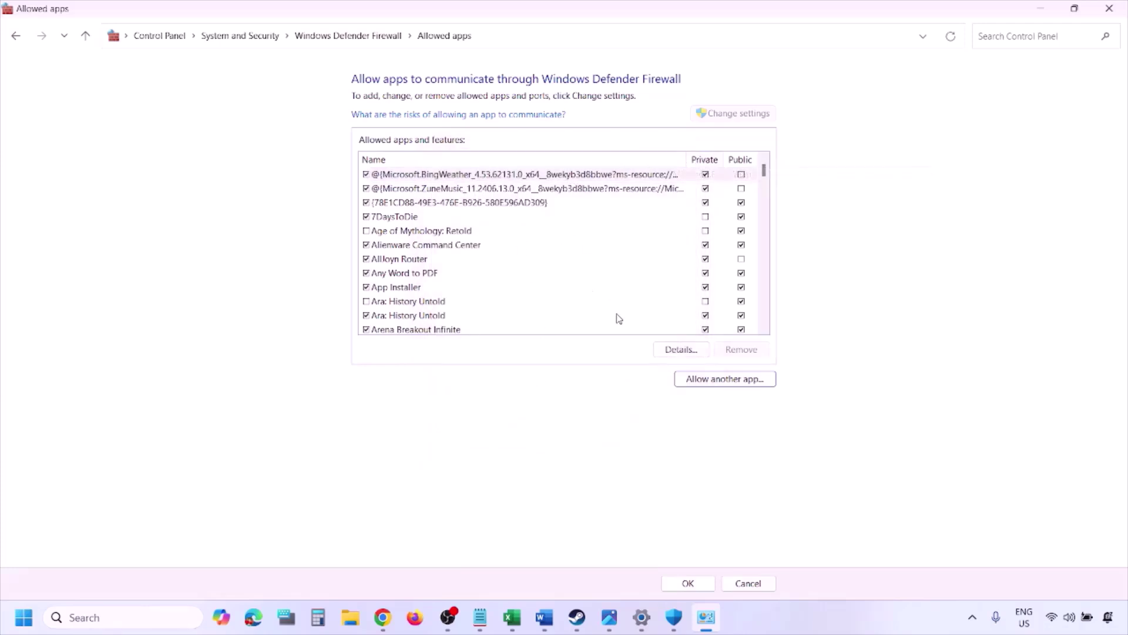
pyautogui.click(1109, 8)
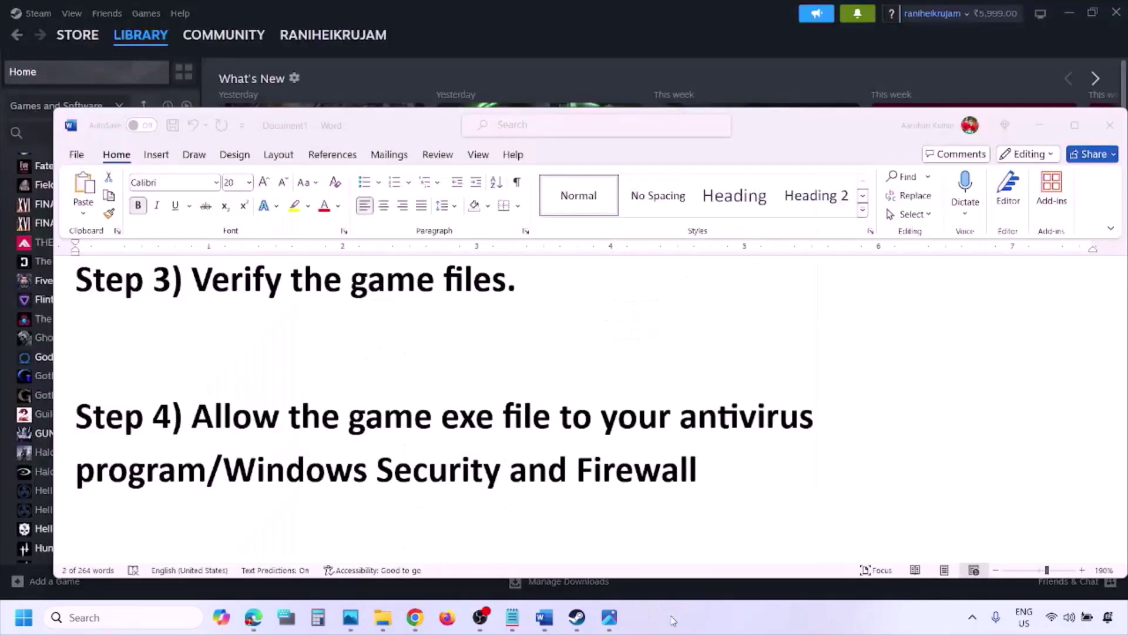
# Review Step 5 of the notes on clean graphics driver installation, highlighting the NVIDIA and AMD download links
pyautogui.scroll(-1, 404, 401)
pyautogui.scroll(-3, 404, 402)
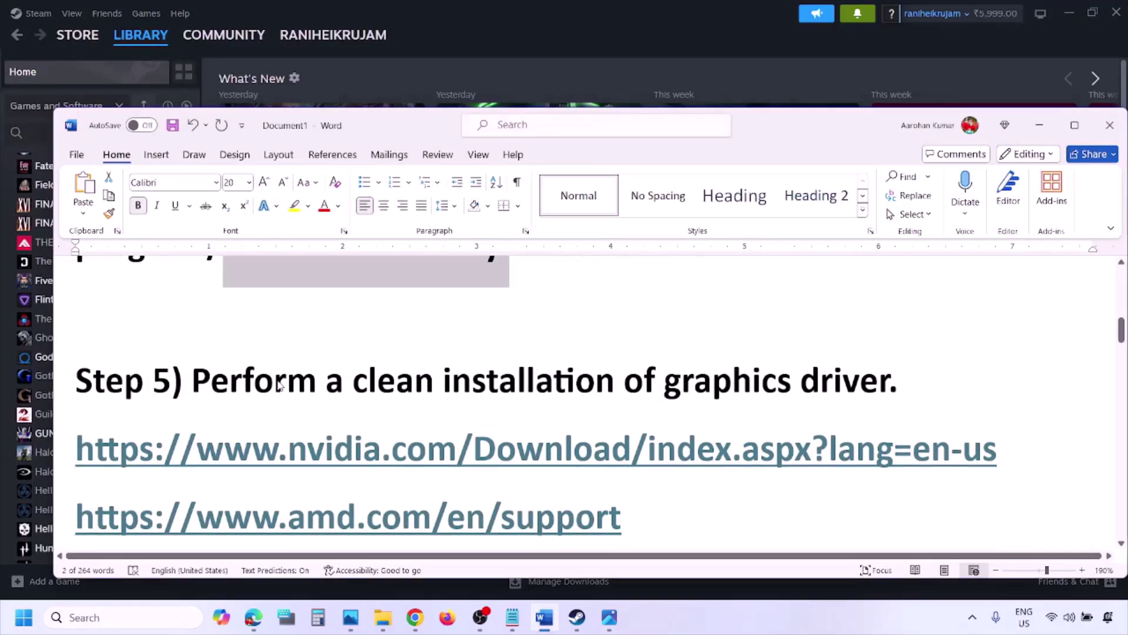
pyautogui.doubleClick(274, 385)
pyautogui.moveTo(252, 451); pyautogui.dragTo(405, 451)
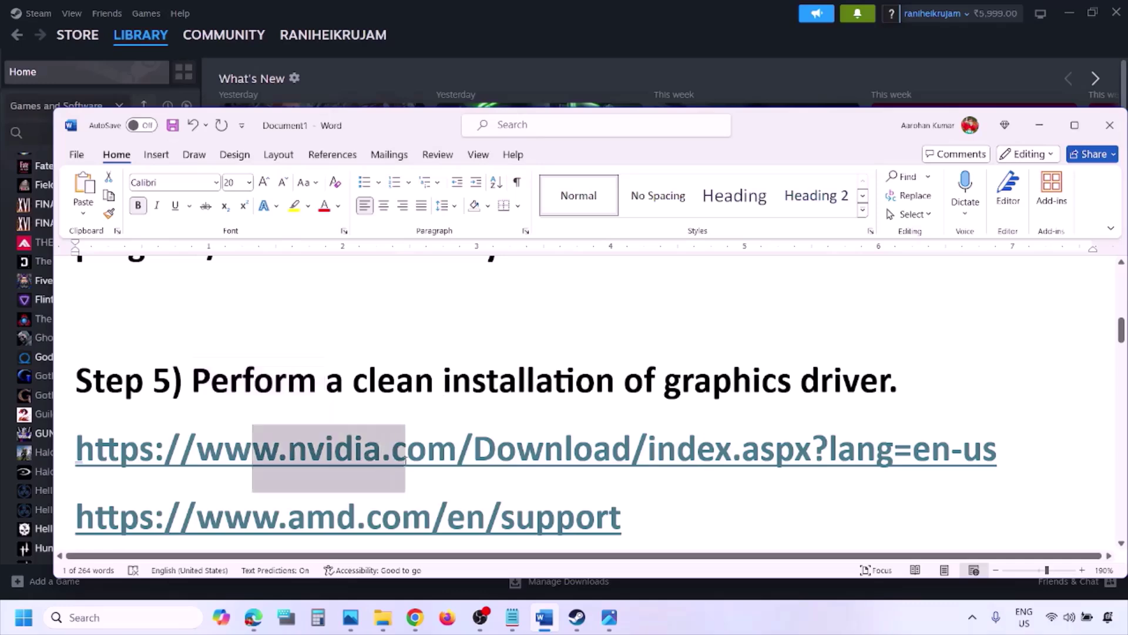
pyautogui.scroll(-1, 406, 461)
pyautogui.moveTo(252, 473); pyautogui.dragTo(596, 473)
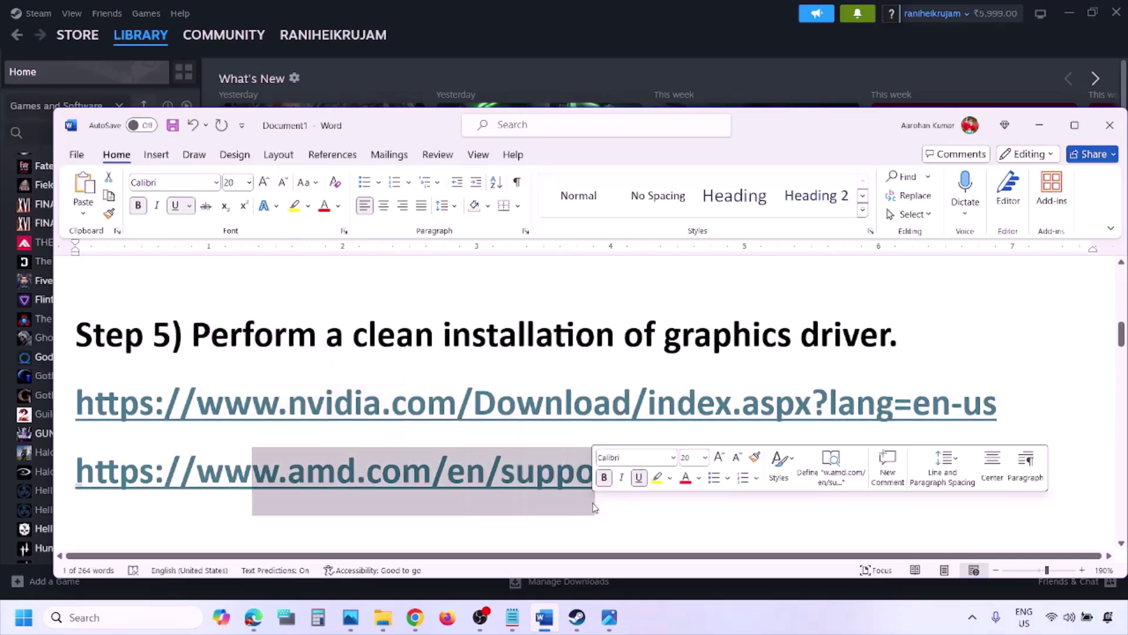
pyautogui.click(742, 608)
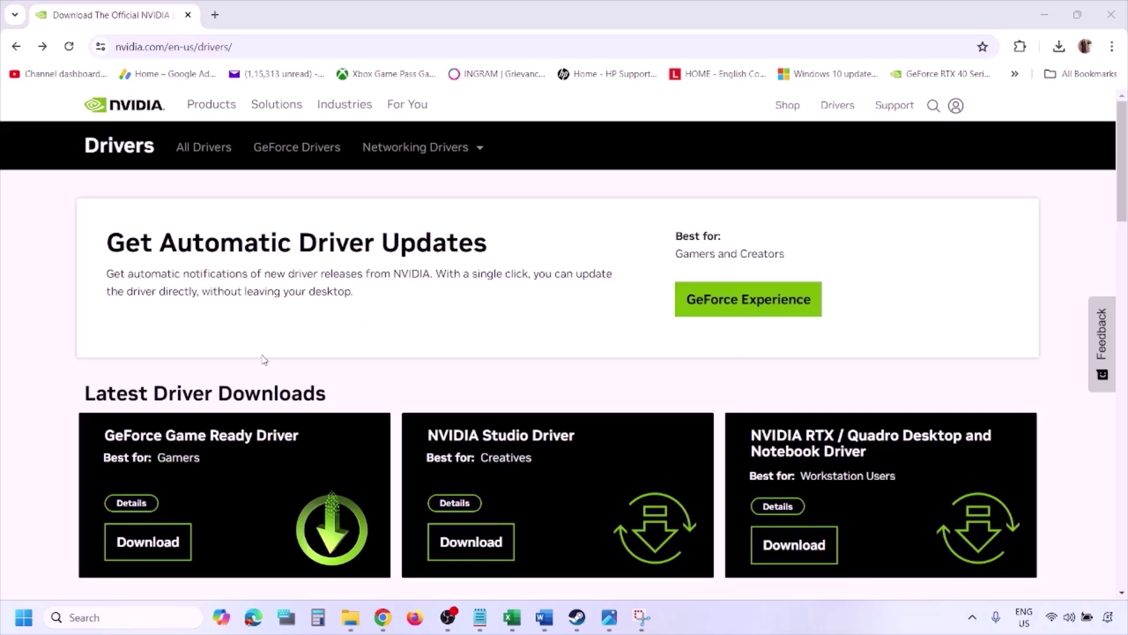
# Search NVIDIA's drivers page for a GeForce RTX 3050 Laptop GPU driver with Windows 11 as the operating system
pyautogui.scroll(-8, 264, 359)
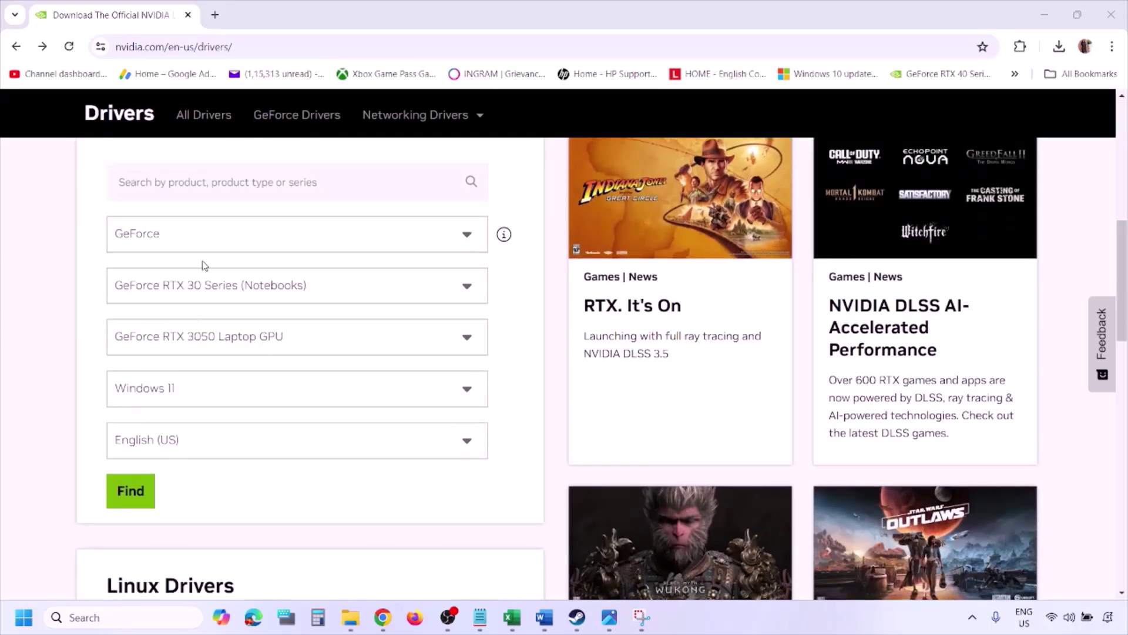
pyautogui.click(186, 393)
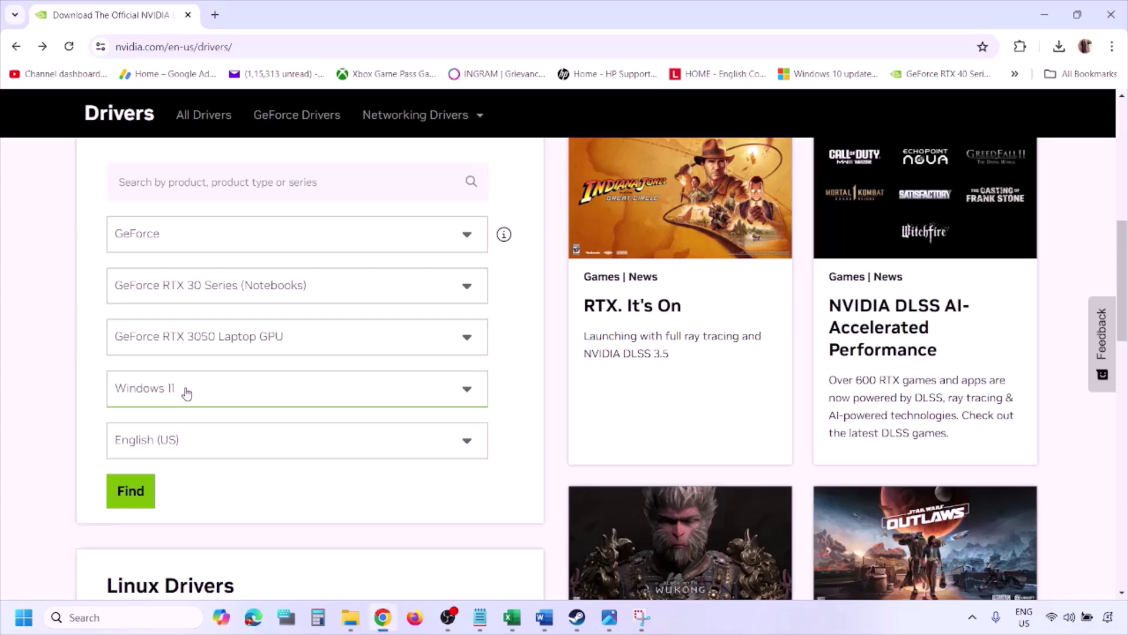
pyautogui.click(187, 393)
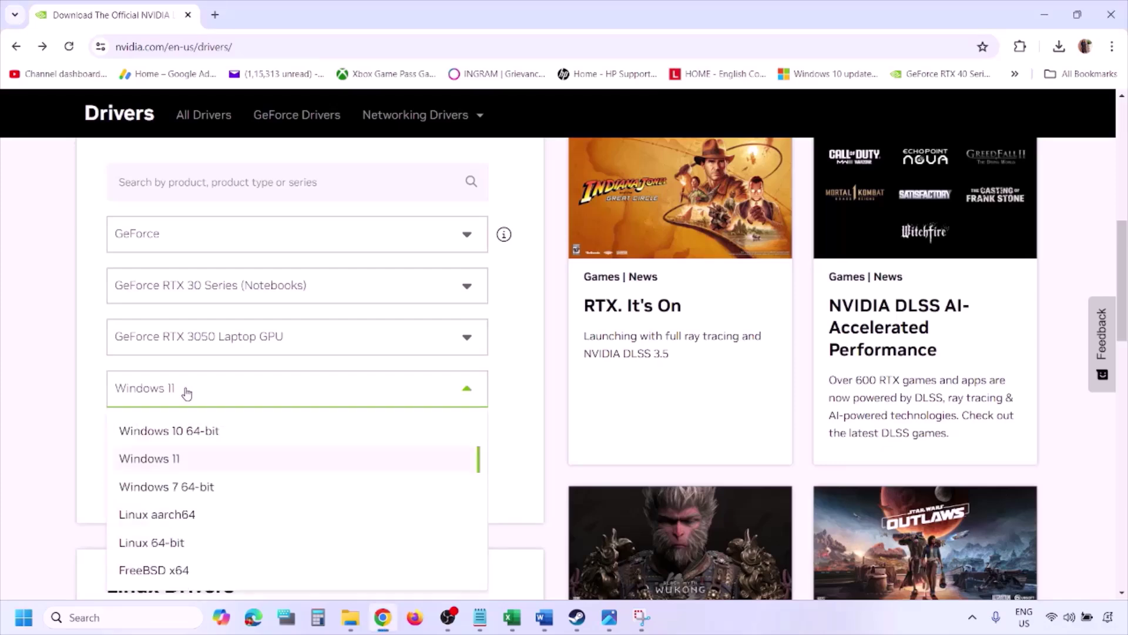
pyautogui.click(167, 459)
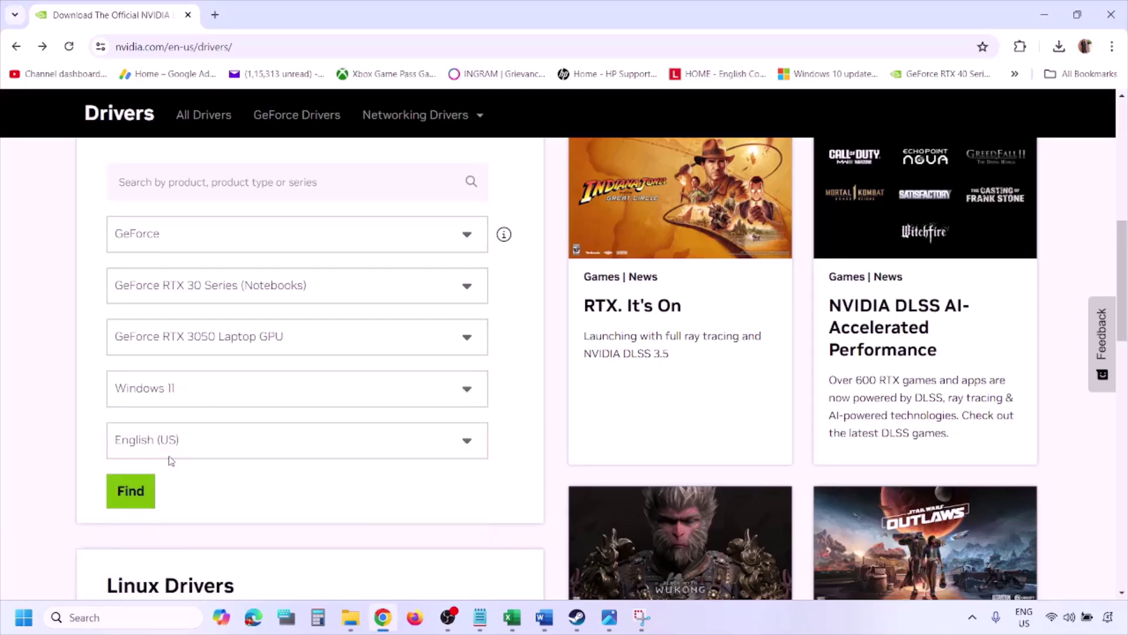
pyautogui.click(131, 491)
# View the driver installation screenshots from 1.png through 5.png, ending at the installer's custom clean installation options
pyautogui.moveTo(609, 617)
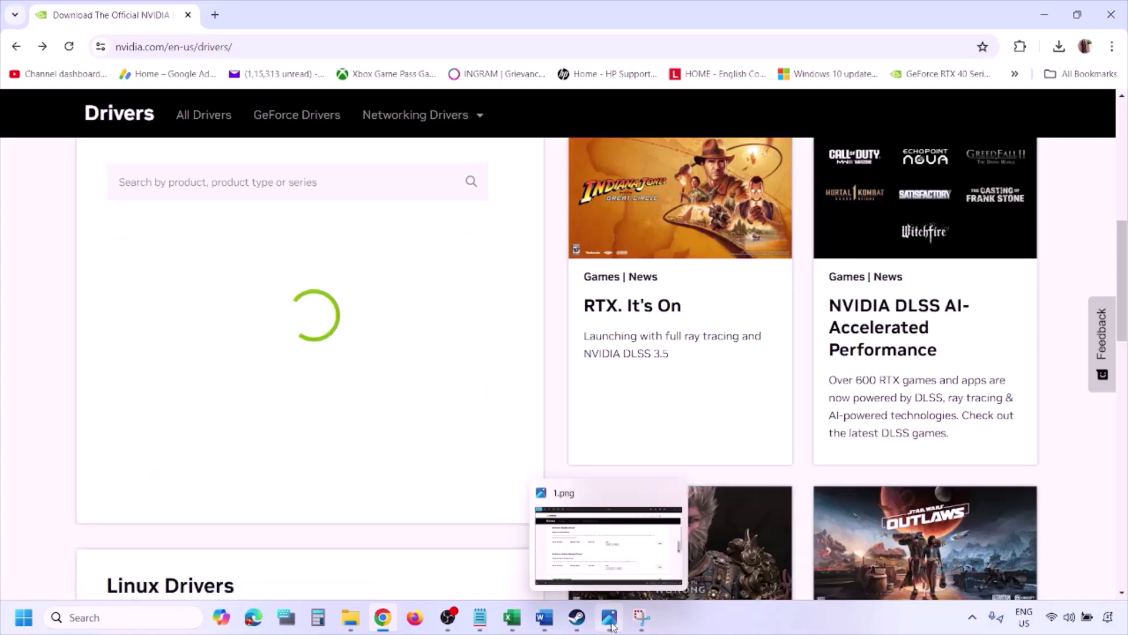
pyautogui.click(608, 532)
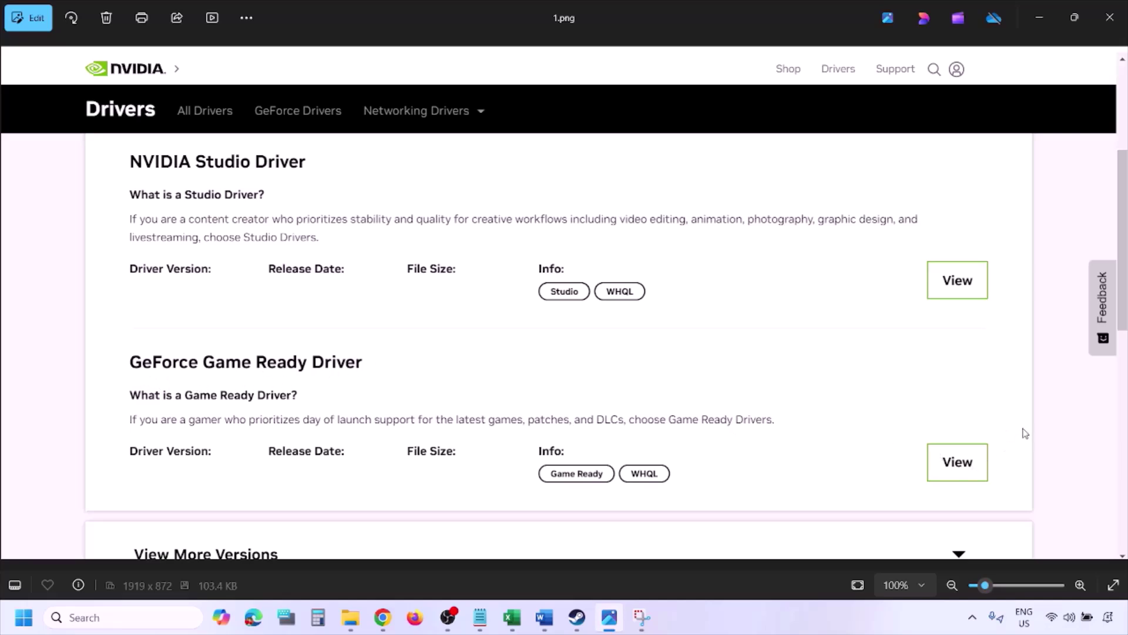
pyautogui.press('Right')
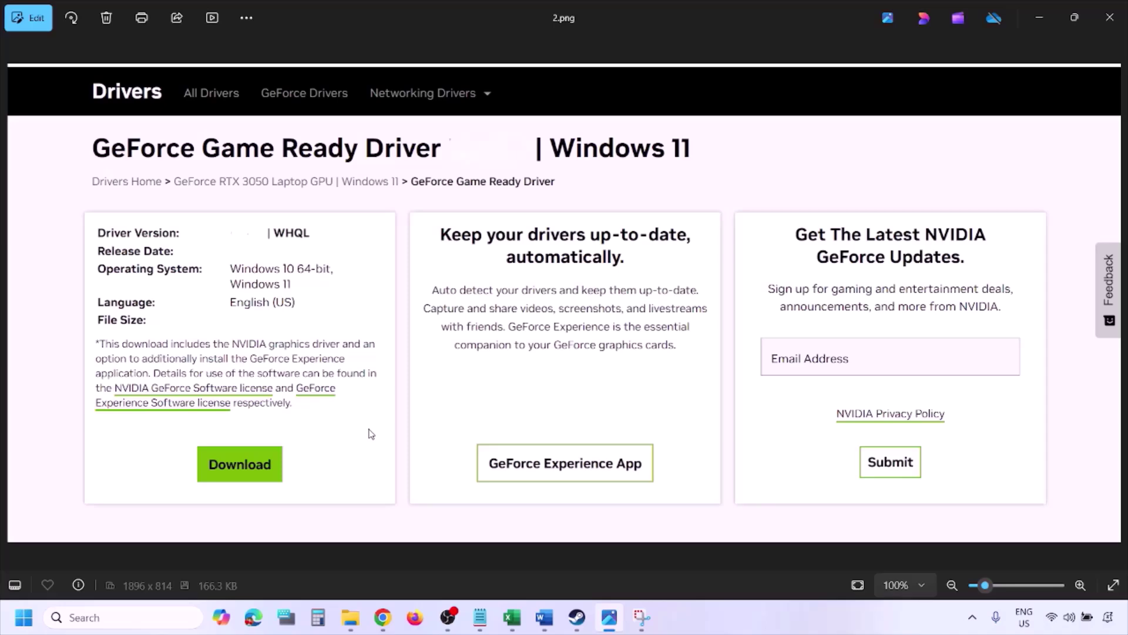
pyautogui.press('Right')
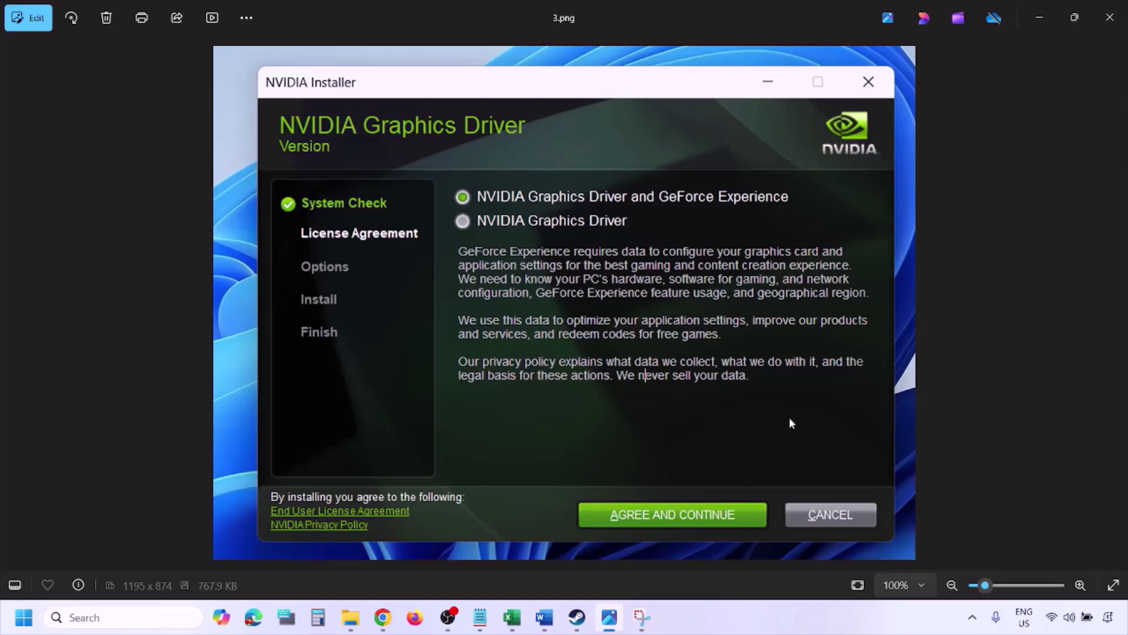
pyautogui.press('Right')
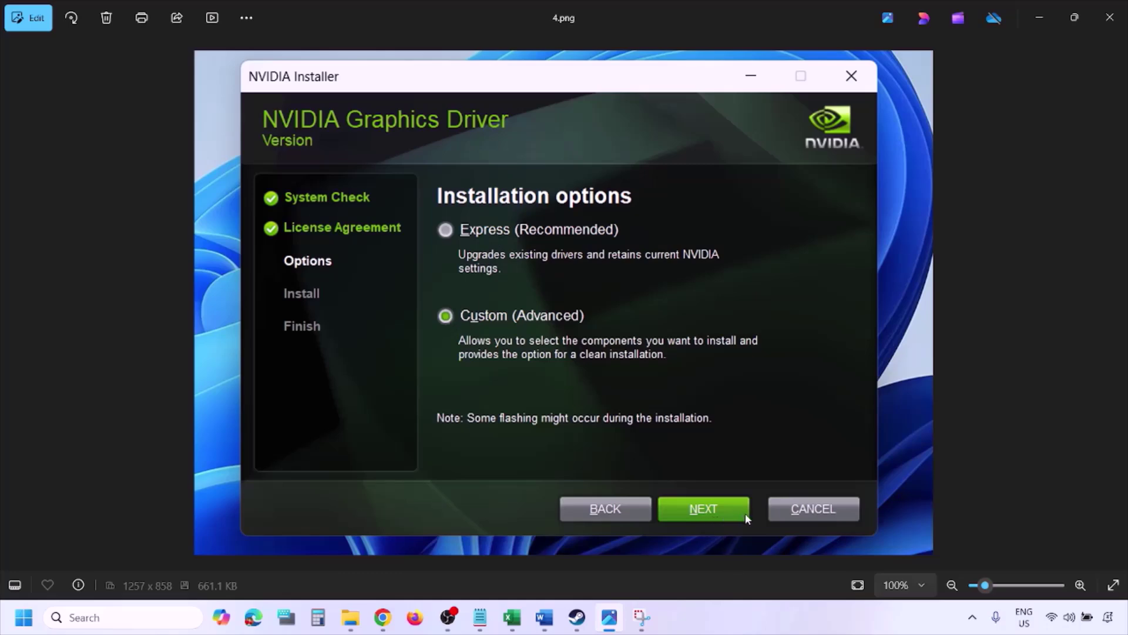
pyautogui.press('Right')
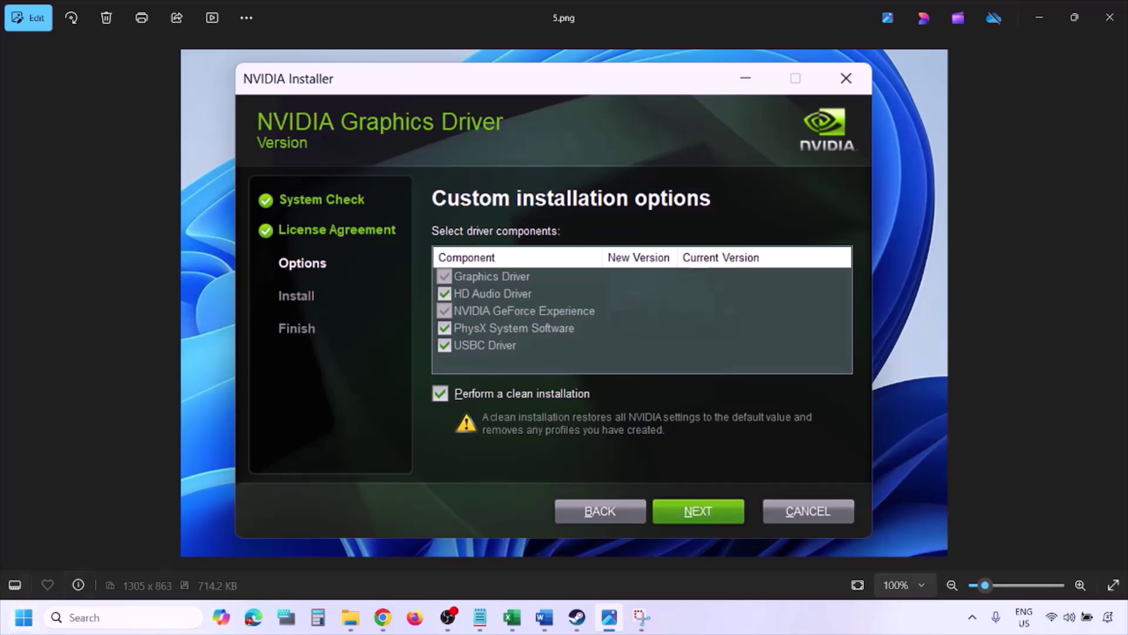
# Bring up the computer's power options to point out Restart, and dismiss them without restarting
pyautogui.click(24, 617)
pyautogui.click(427, 567)
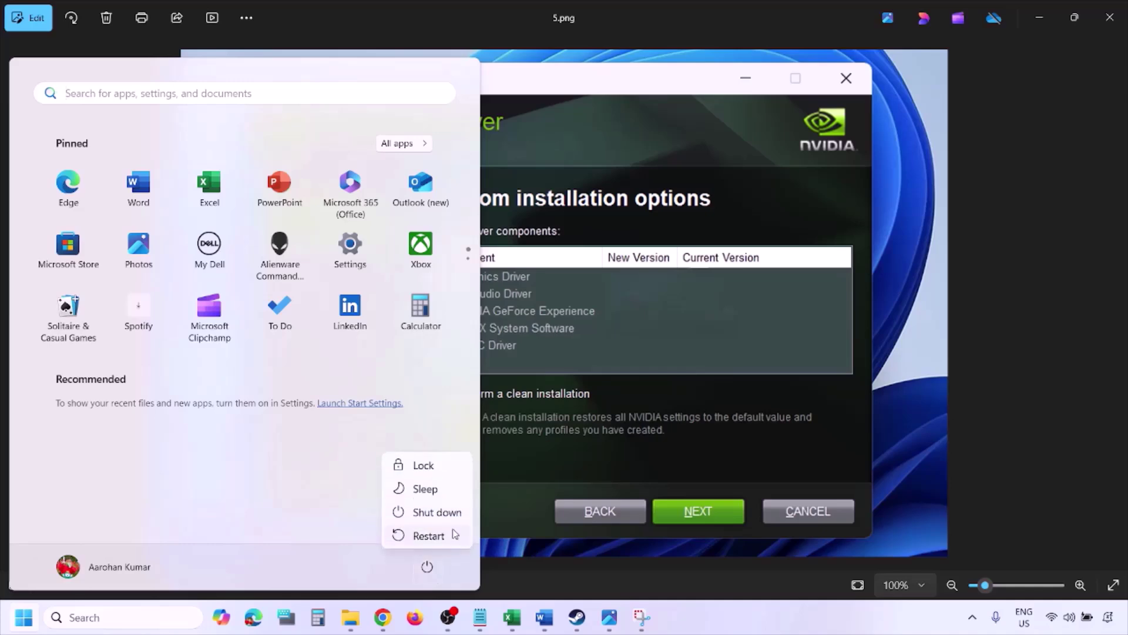
pyautogui.press('Escape')
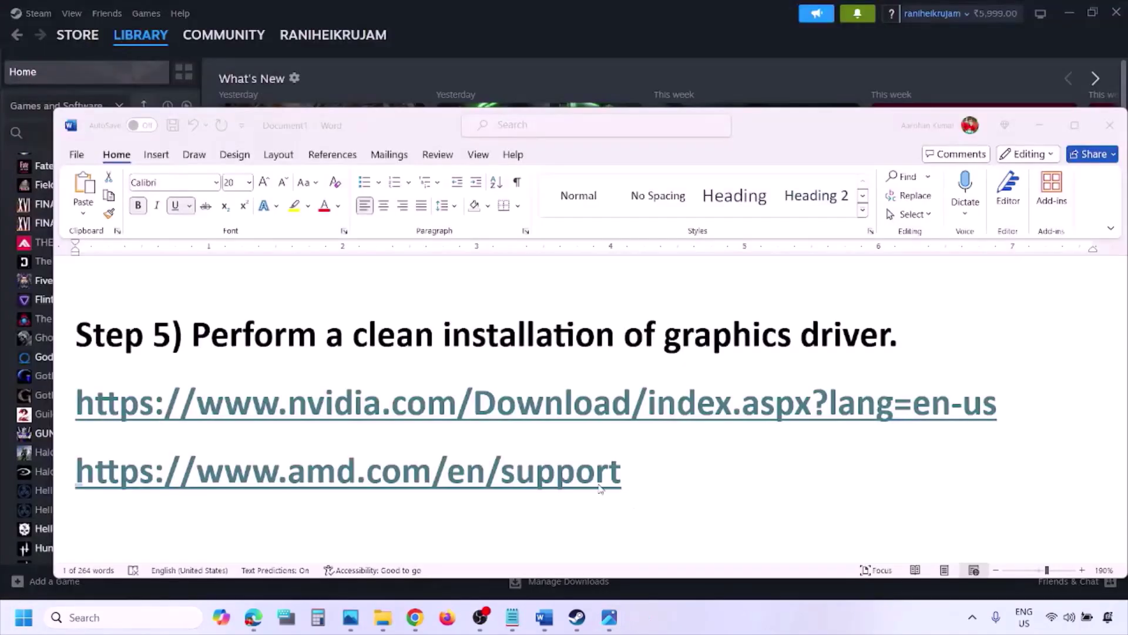
# Highlight the AMD support link in the notes, and show the computer's Restart option again without using it
pyautogui.click(666, 472)
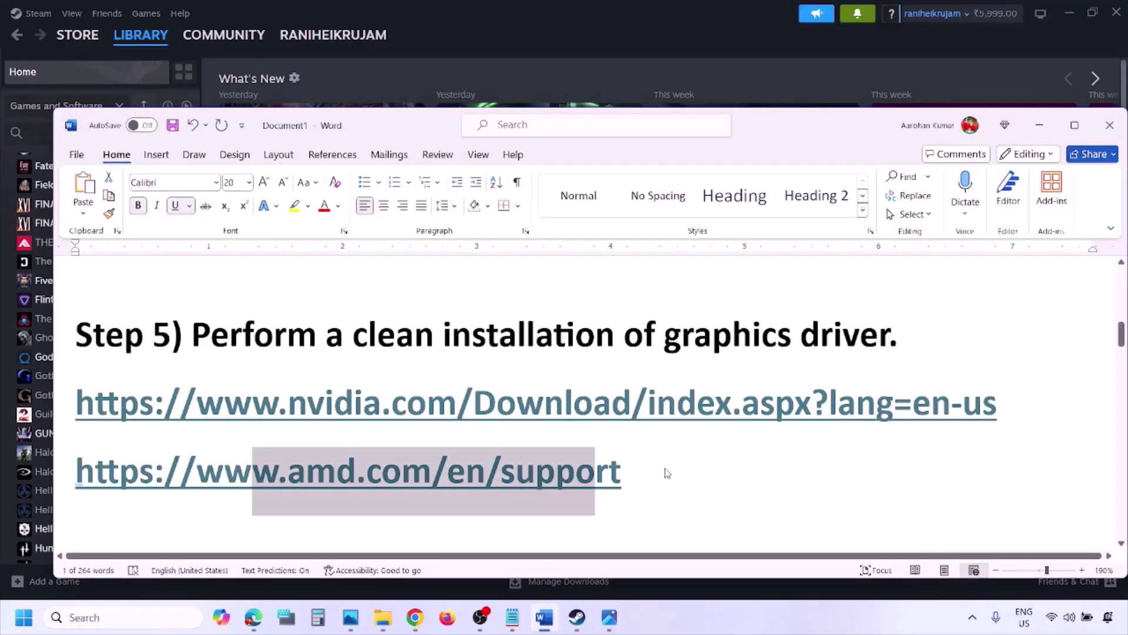
pyautogui.tripleClick(642, 474)
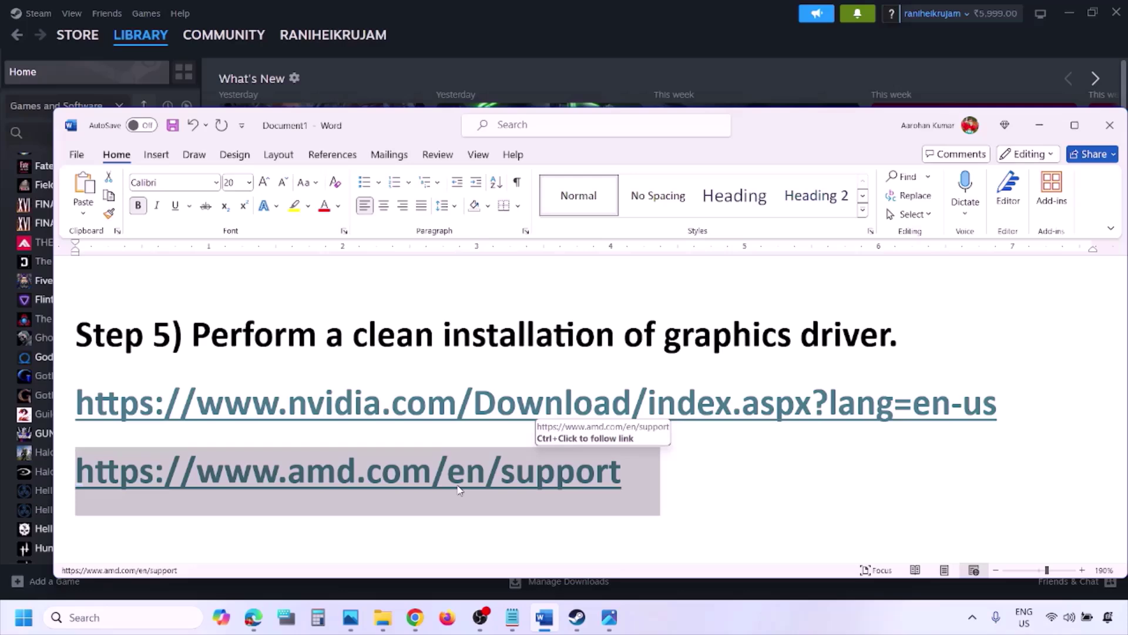
pyautogui.click(23, 617)
pyautogui.click(427, 568)
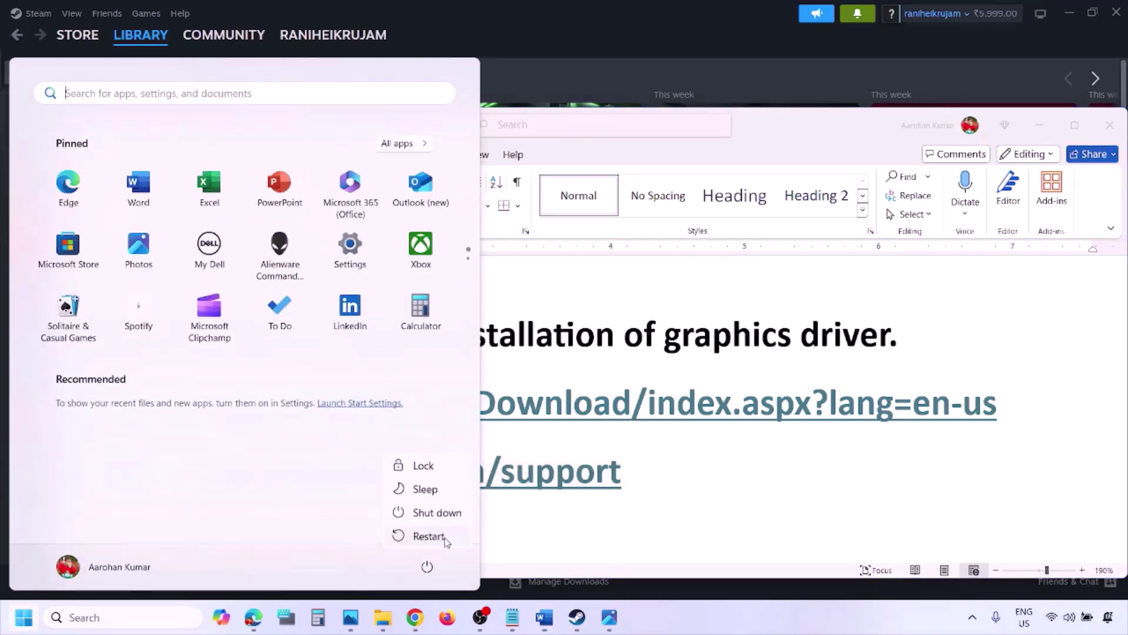
pyautogui.click(713, 616)
pyautogui.scroll(-5, 532, 406)
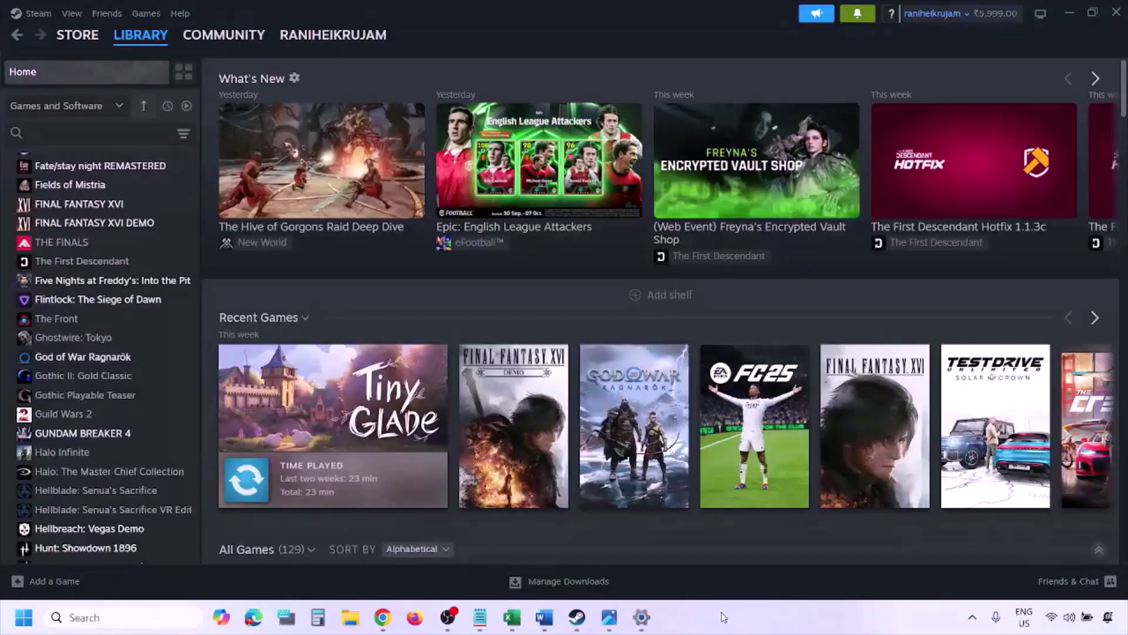
# Search Windows for "graphics settings" and open the Graphics settings page
pyautogui.click(136, 613)
pyautogui.write('graphics settings')
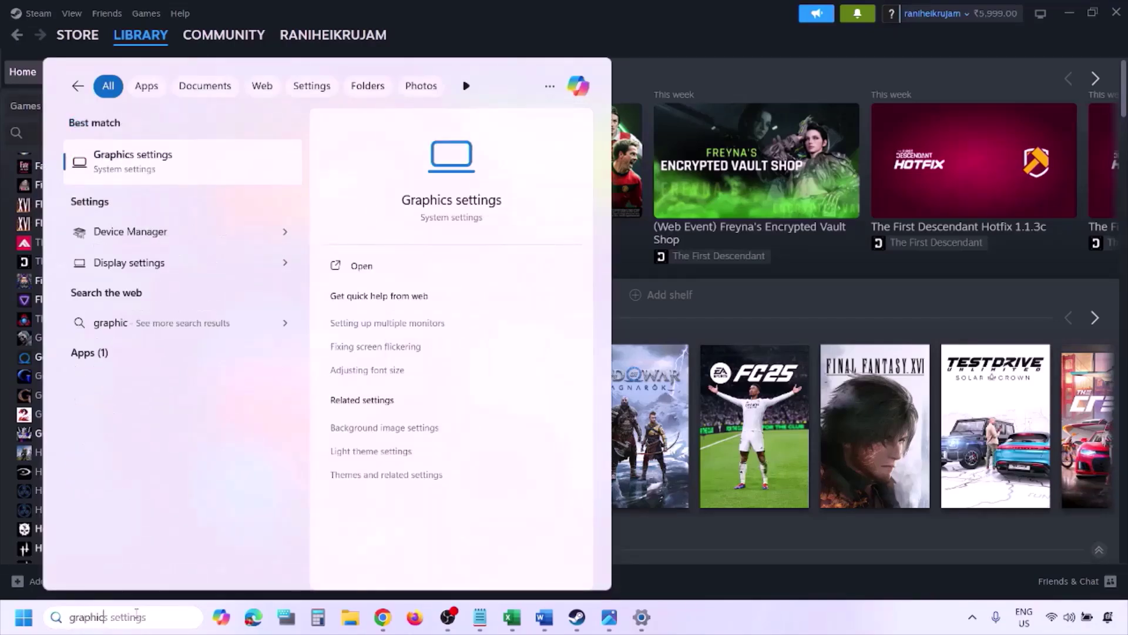
pyautogui.click(164, 169)
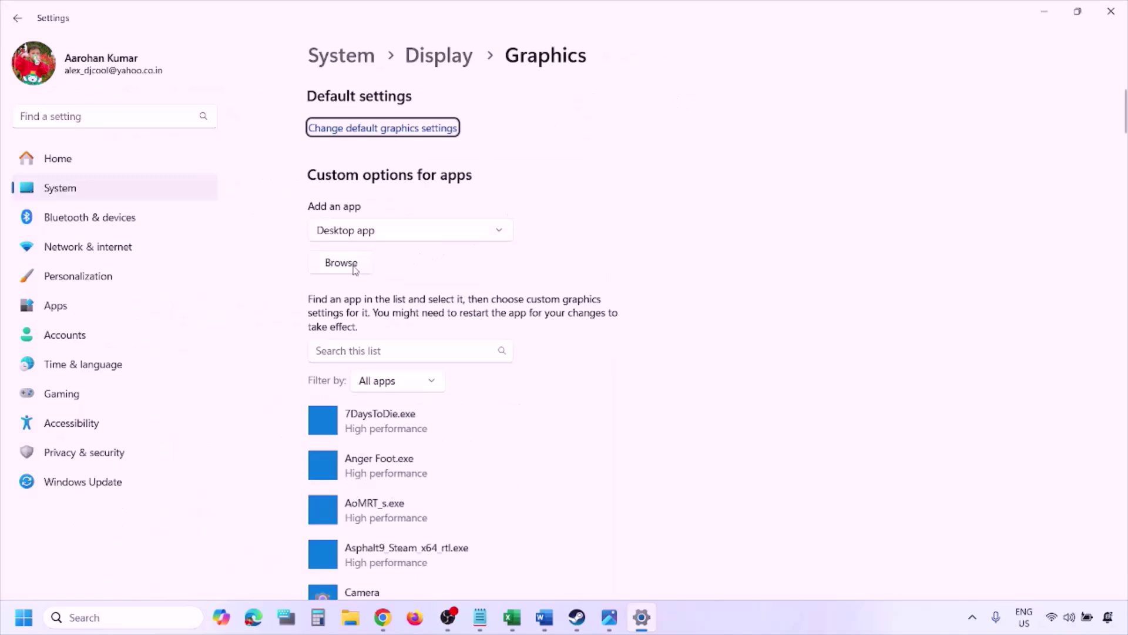
# Start adding a desktop app to the custom graphics options by browsing to Program Files (x86) on drive C
pyautogui.click(354, 264)
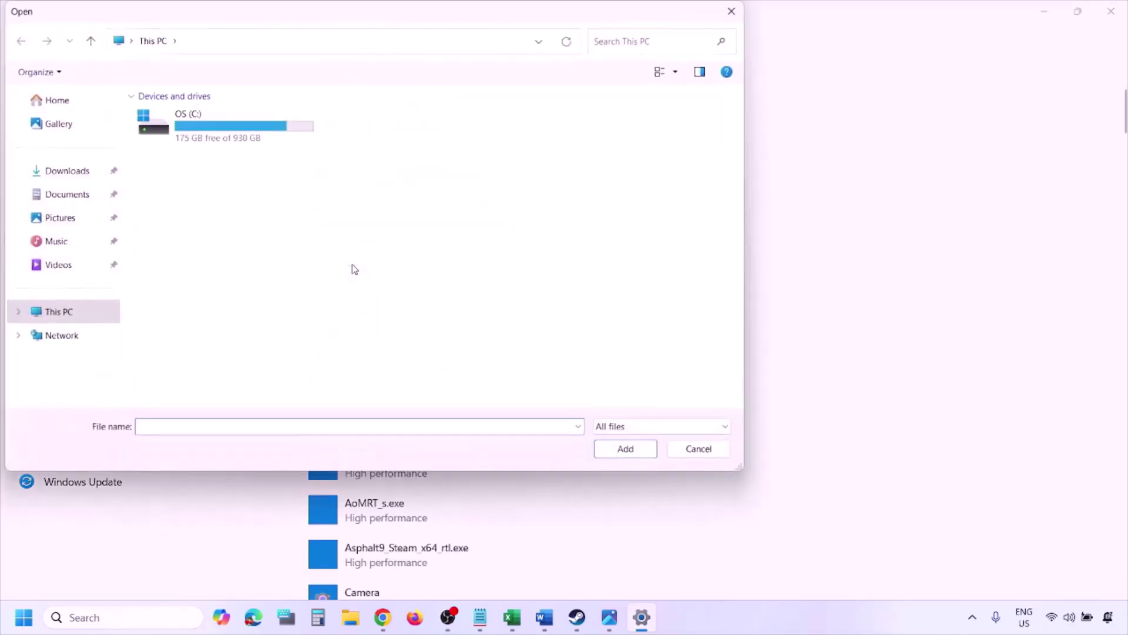
pyautogui.doubleClick(238, 135)
pyautogui.scroll(-3, 264, 277)
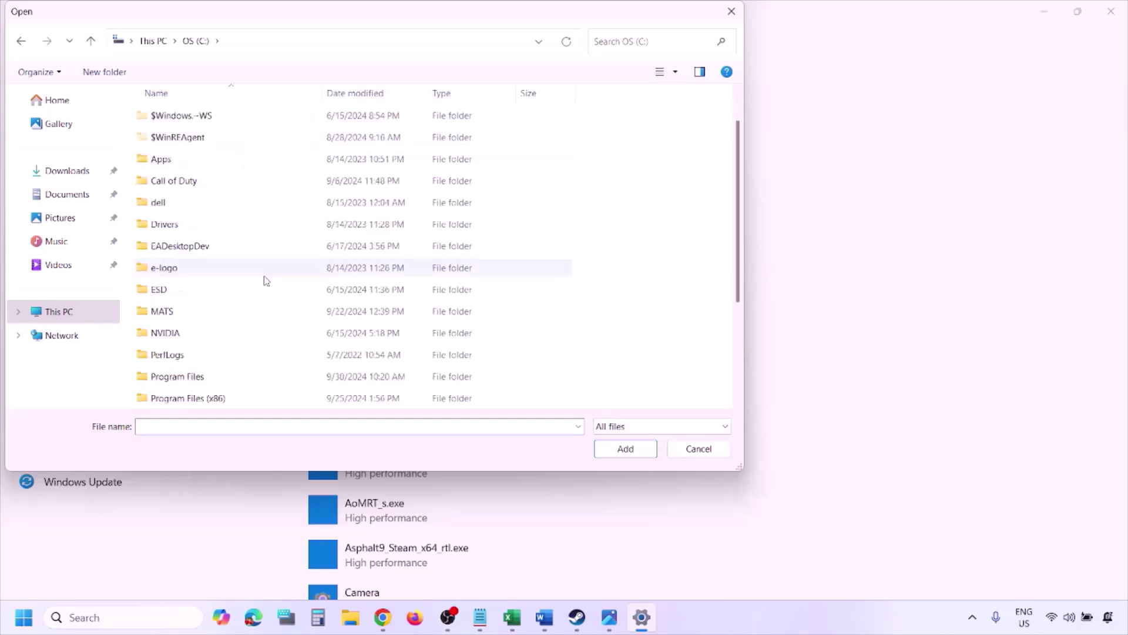
pyautogui.doubleClick(233, 253)
pyautogui.scroll(-5, 238, 256)
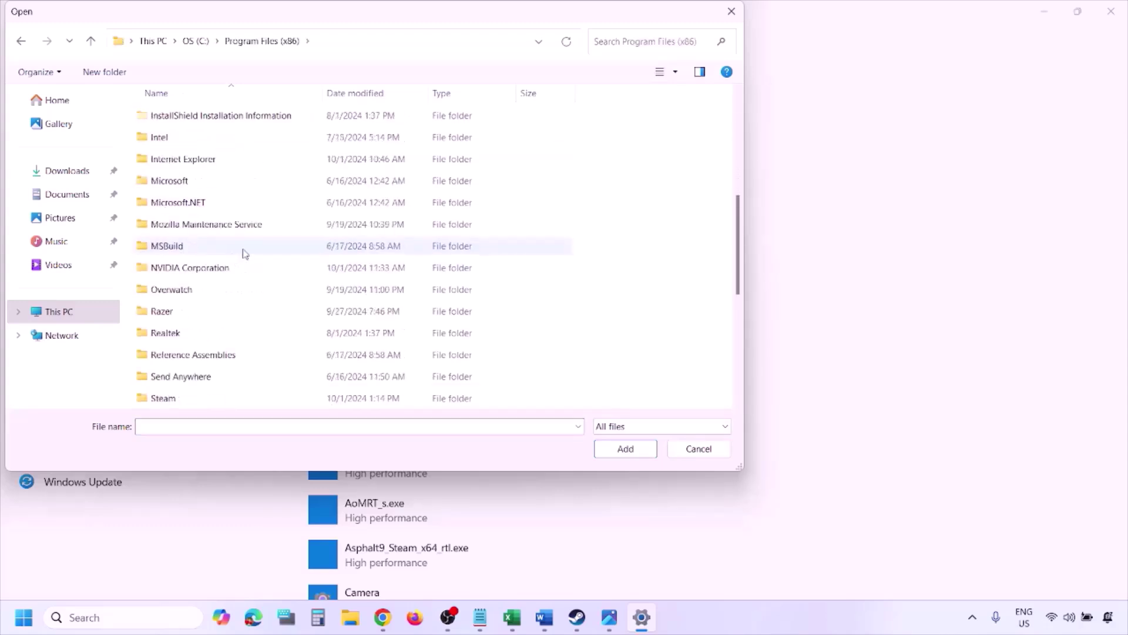
pyautogui.scroll(-3, 222, 276)
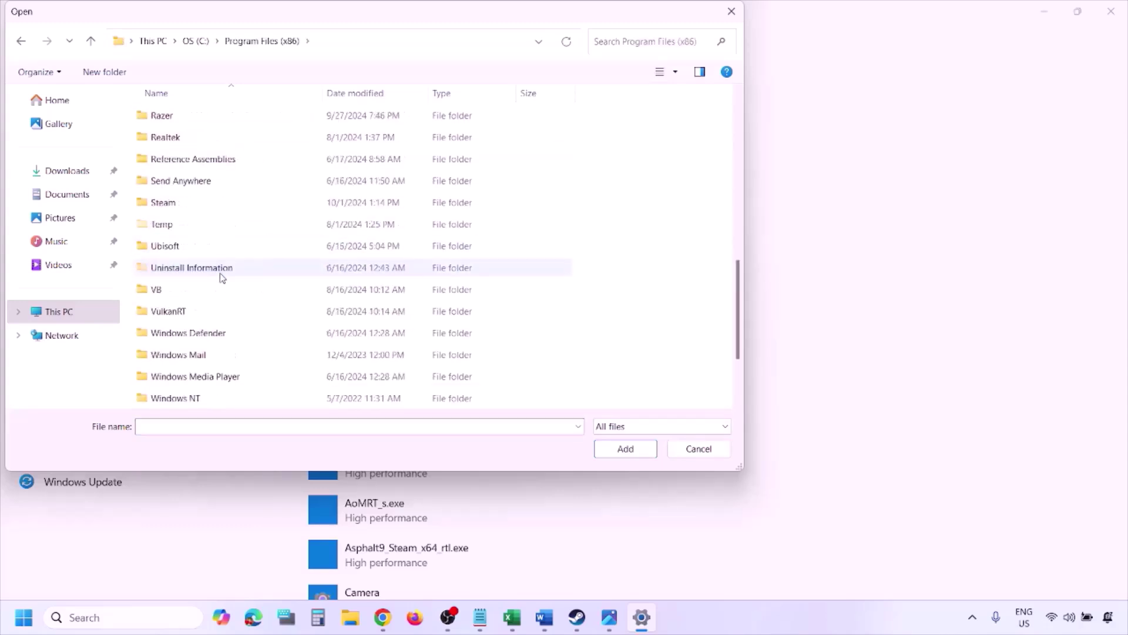
# Browse into Steam\steamapps to locate the common games folder, and cancel adding the app
pyautogui.doubleClick(176, 202)
pyautogui.scroll(-2, 181, 290)
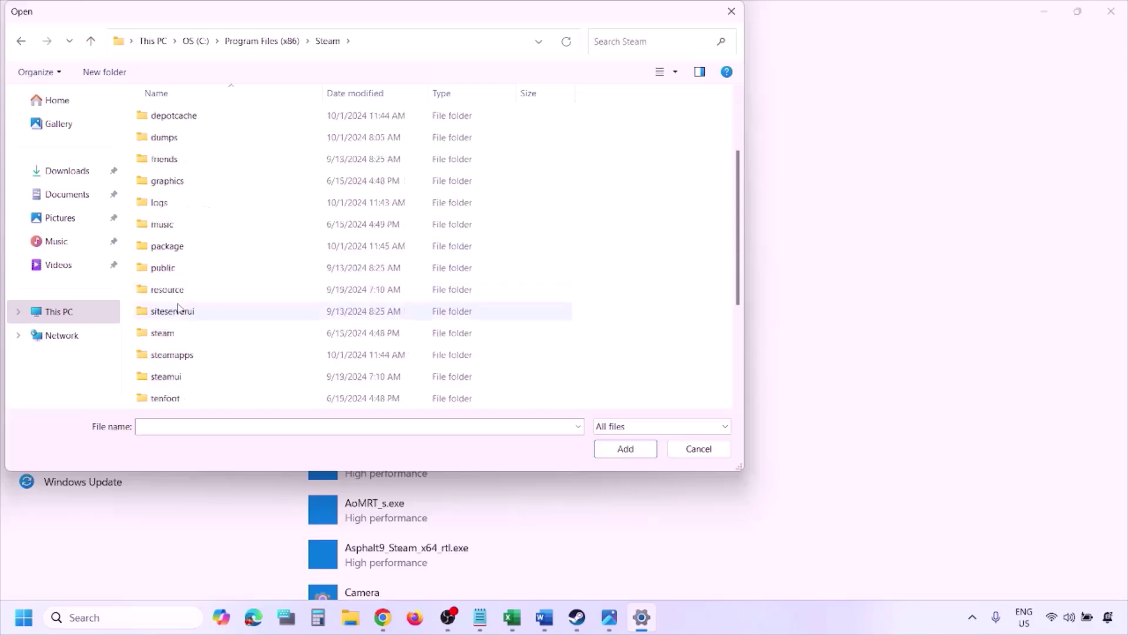
pyautogui.scroll(-2, 190, 263)
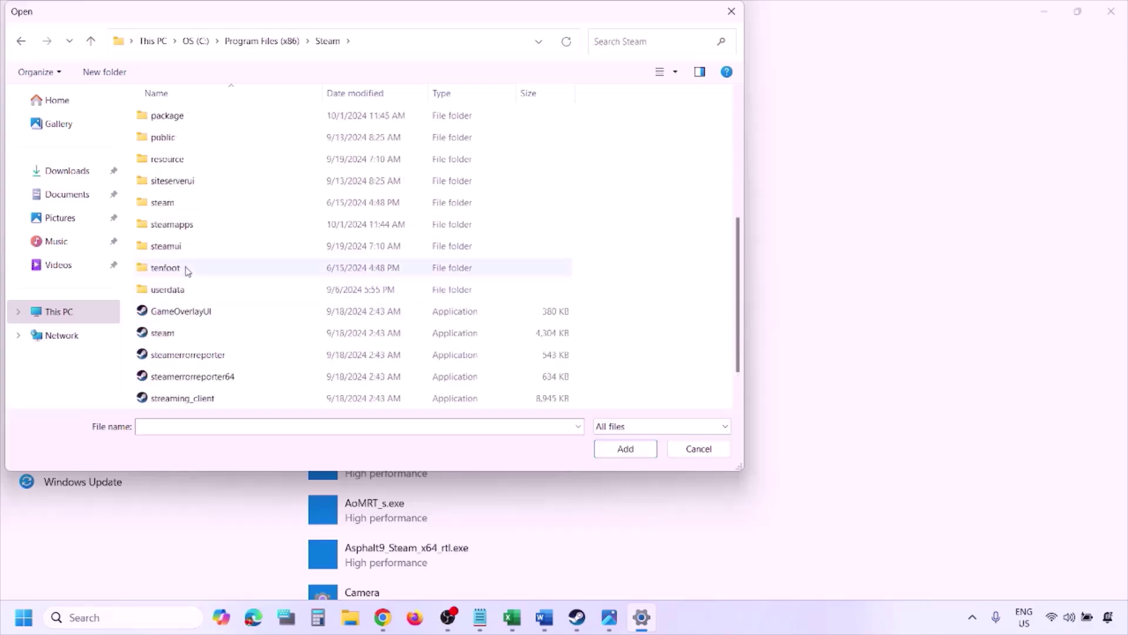
pyautogui.doubleClick(181, 226)
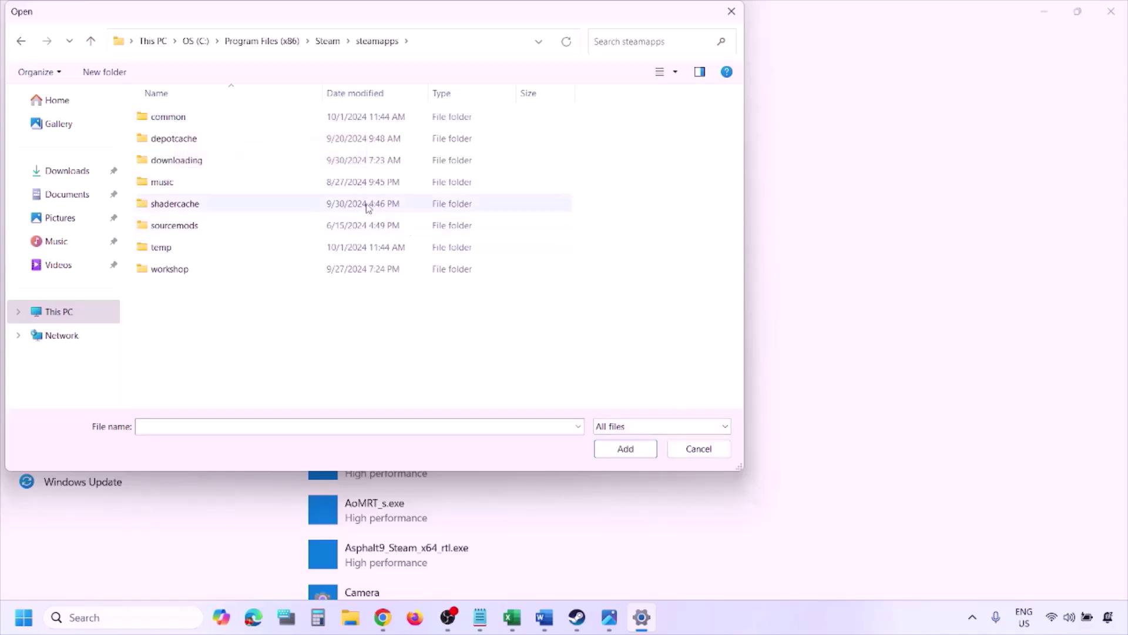
pyautogui.click(685, 450)
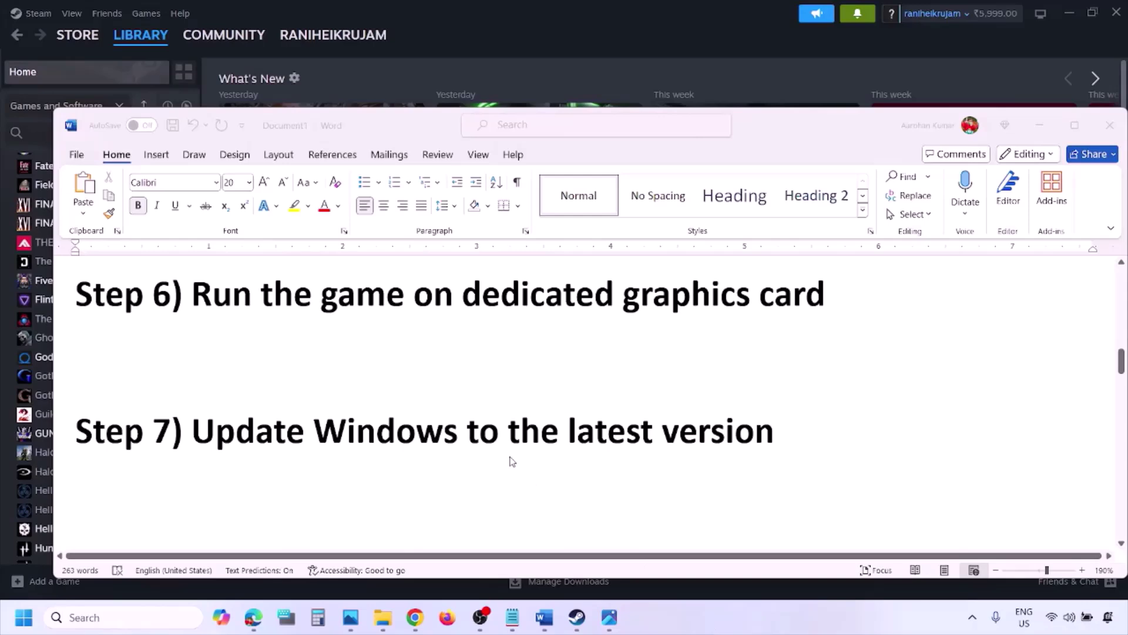
# Highlight Step 7 in the notes, then check for updates in Windows Update and bring up the computer's restart options
pyautogui.click(230, 434)
pyautogui.moveTo(201, 431); pyautogui.dragTo(760, 446)
pyautogui.press('super+i')
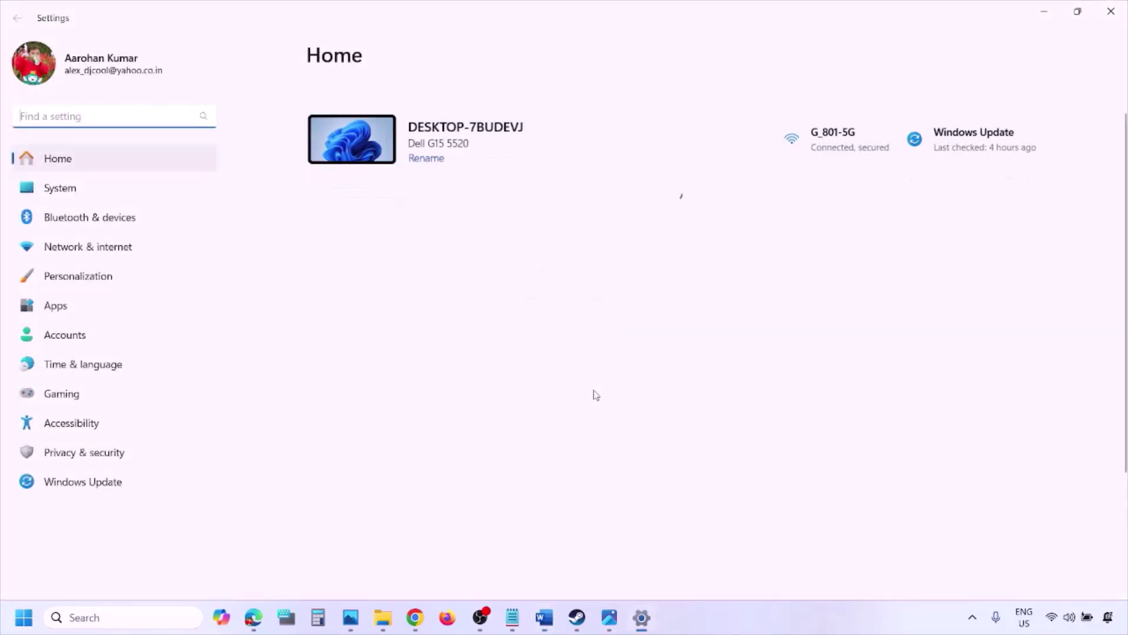
pyautogui.click(94, 484)
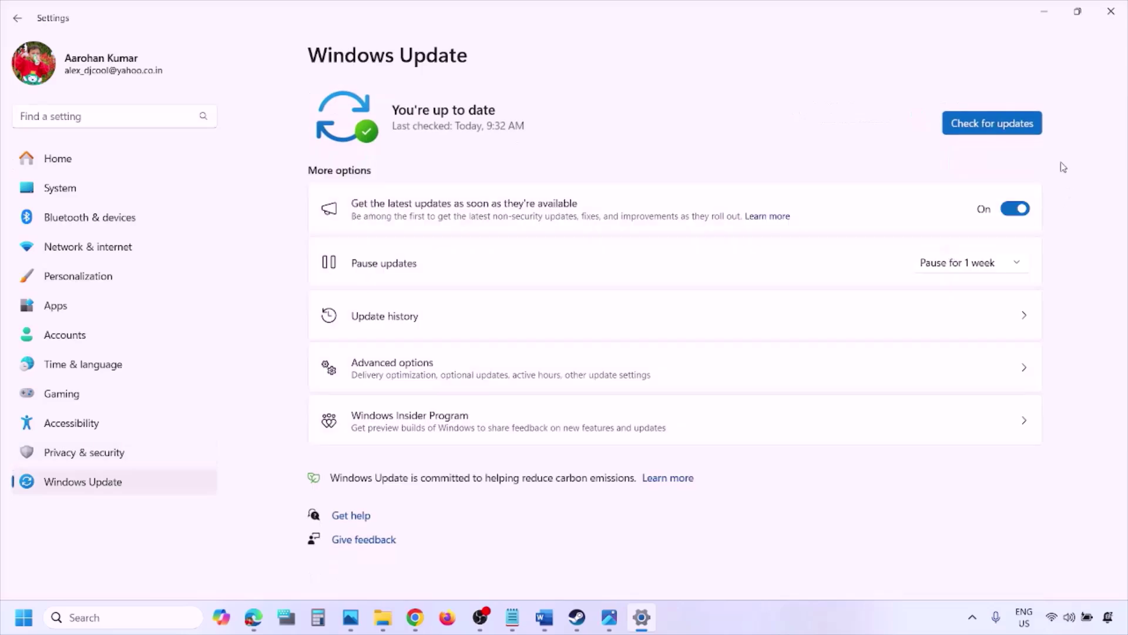
pyautogui.click(992, 128)
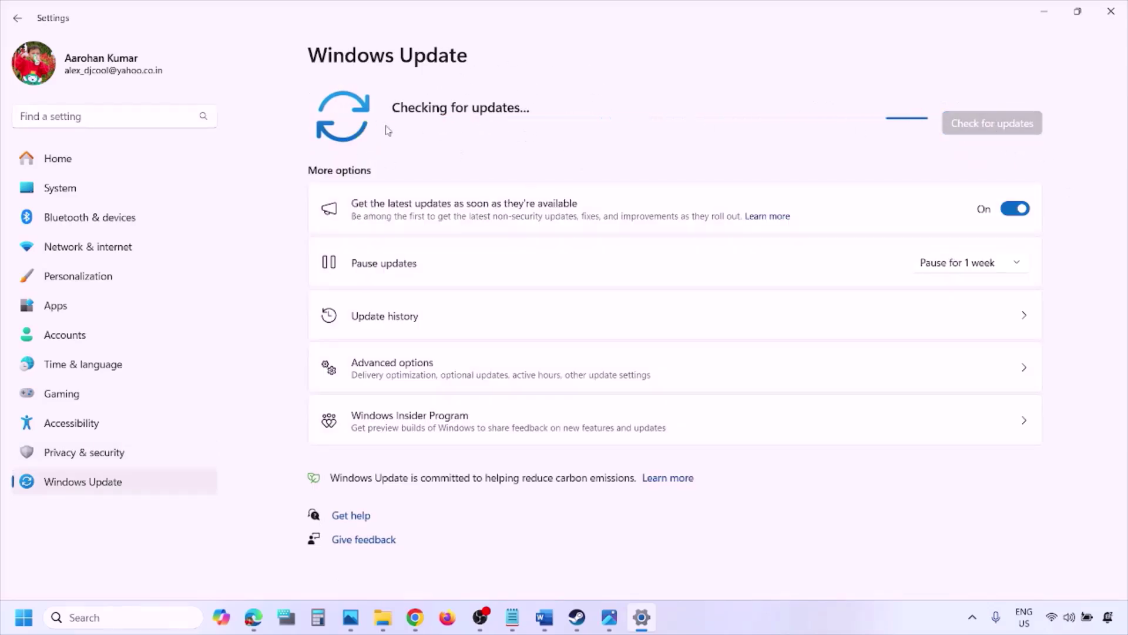
pyautogui.click(24, 617)
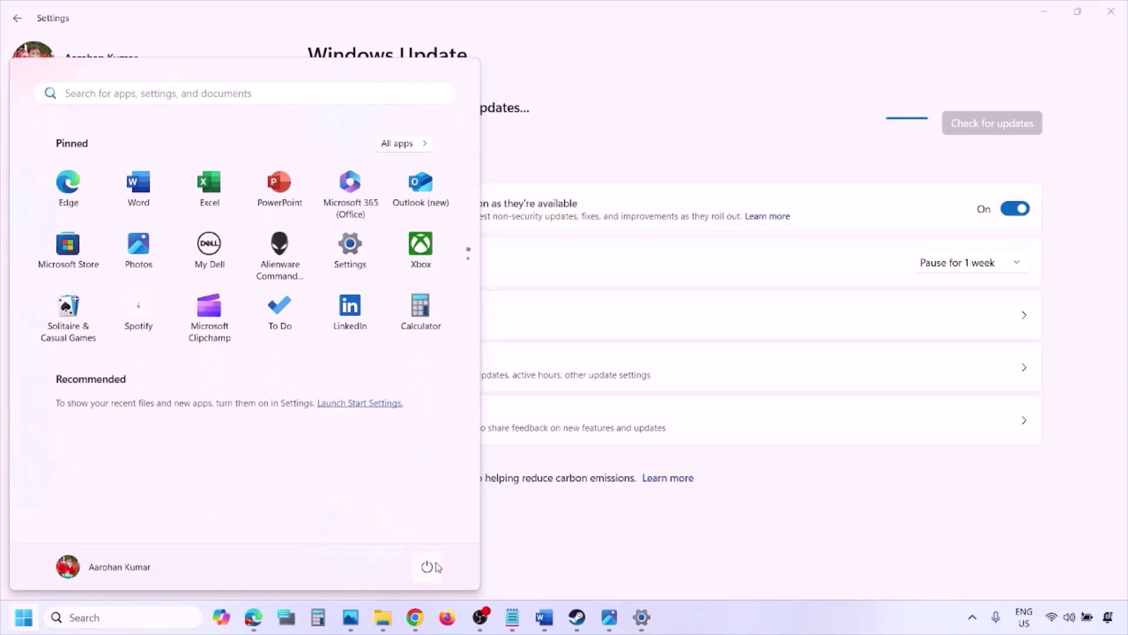
pyautogui.click(427, 566)
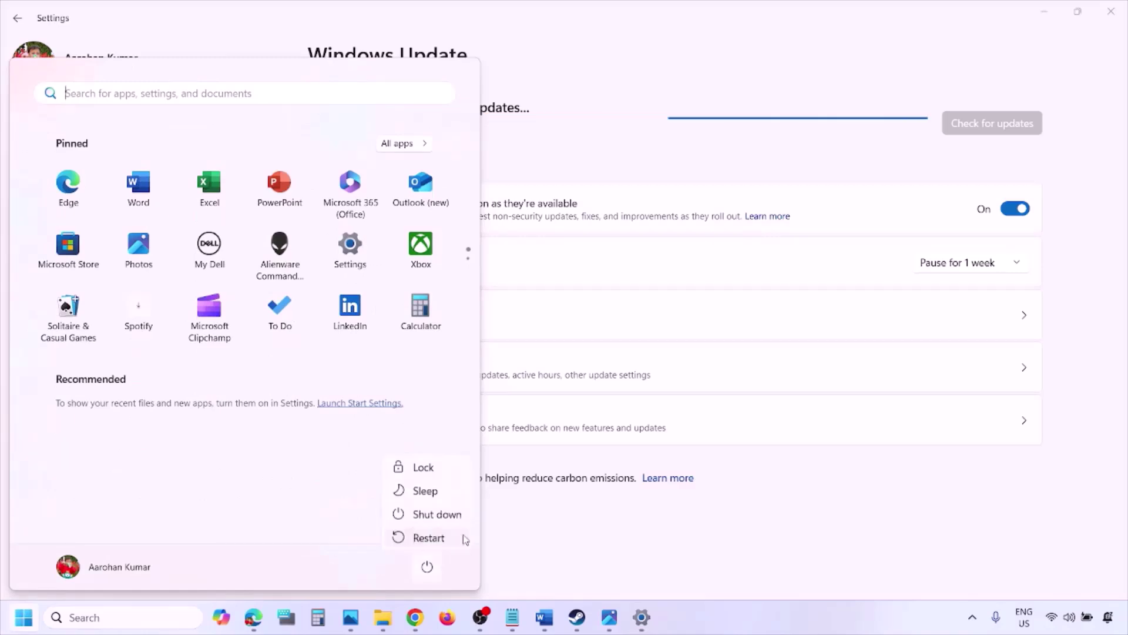
# Copy the Step 8 Visual C++ link from the Word notes and open it in a new Chrome window
pyautogui.click(544, 617)
pyautogui.scroll(-3, 494, 460)
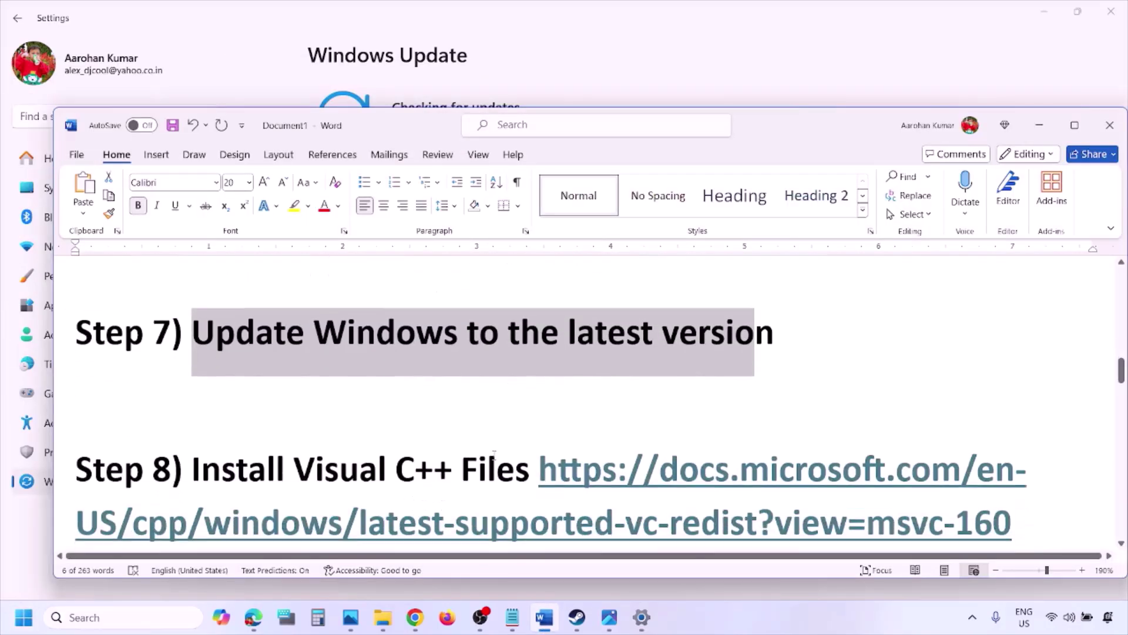
pyautogui.moveTo(1030, 490); pyautogui.dragTo(720, 450)
pyautogui.hotkey('ctrl', 'c')
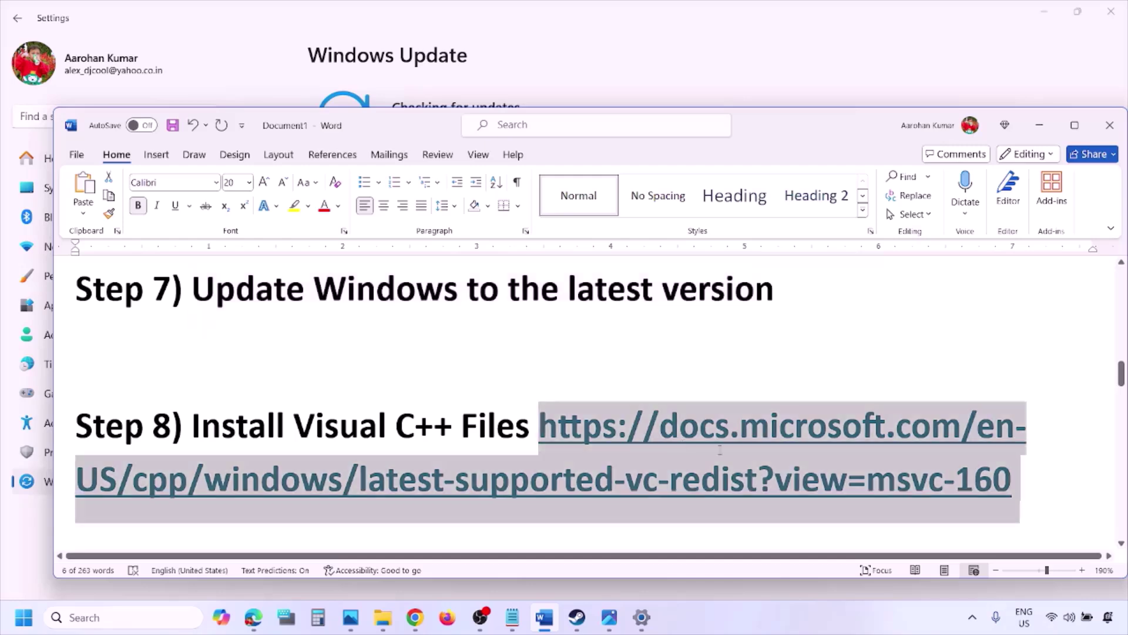
pyautogui.rightClick(415, 617)
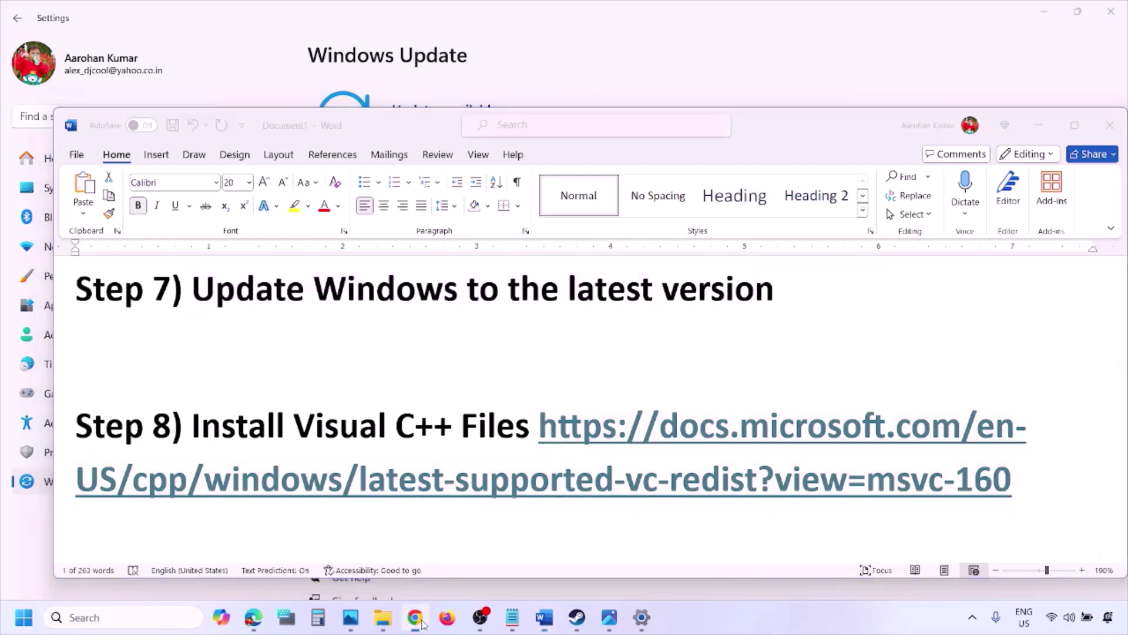
pyautogui.click(369, 489)
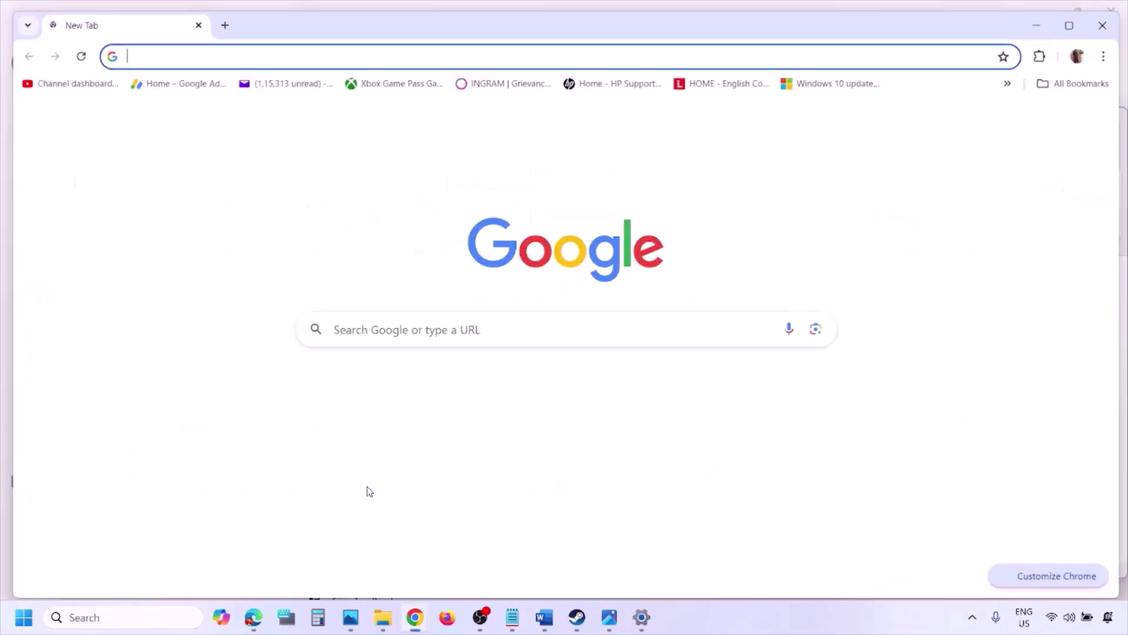
pyautogui.hotkey('ctrl', 'v')
pyautogui.press('Return')
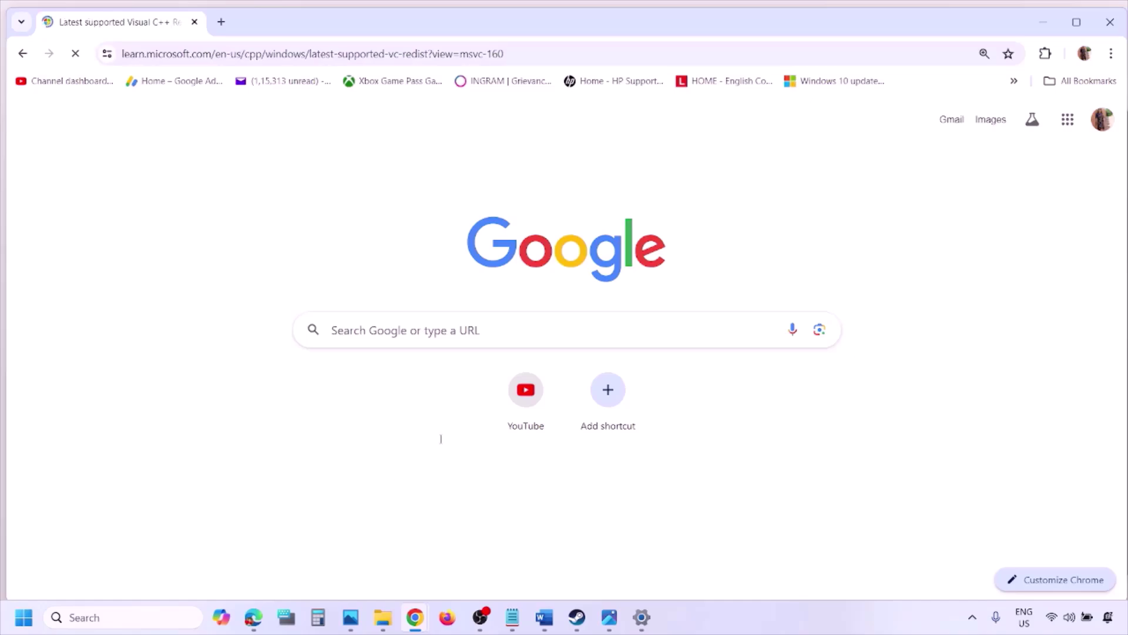
# Find the Visual Studio 2015, 2017, 2019, and 2022 redistributables on the page and highlight the X86 and X64 architectures
pyautogui.scroll(-4, 491, 346)
pyautogui.scroll(-5, 491, 347)
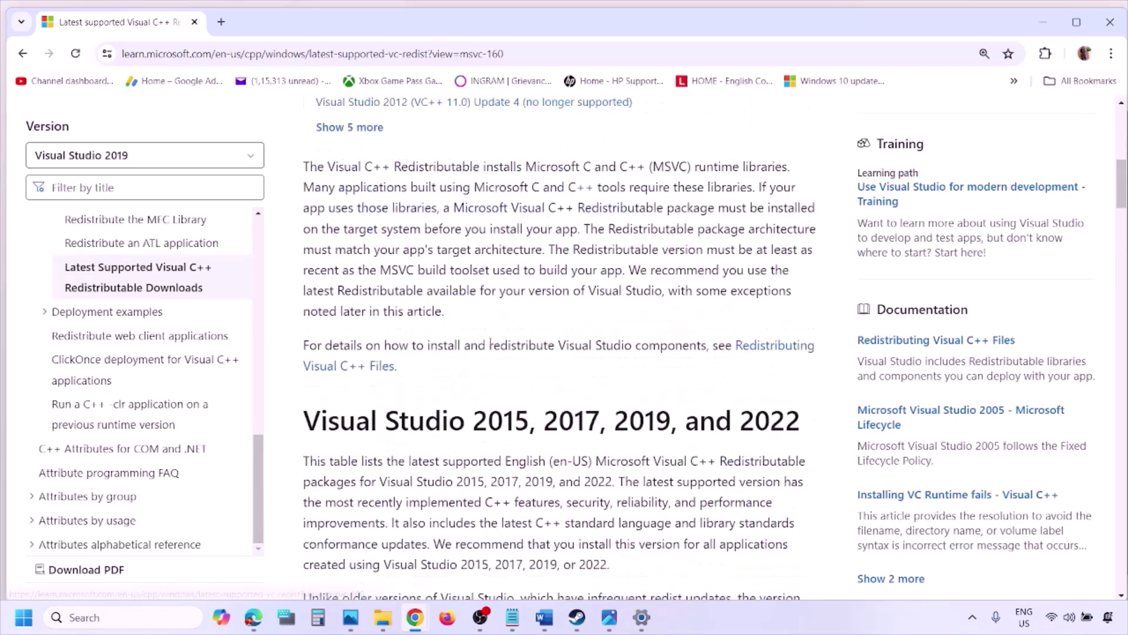
pyautogui.moveTo(364, 319); pyautogui.dragTo(757, 316)
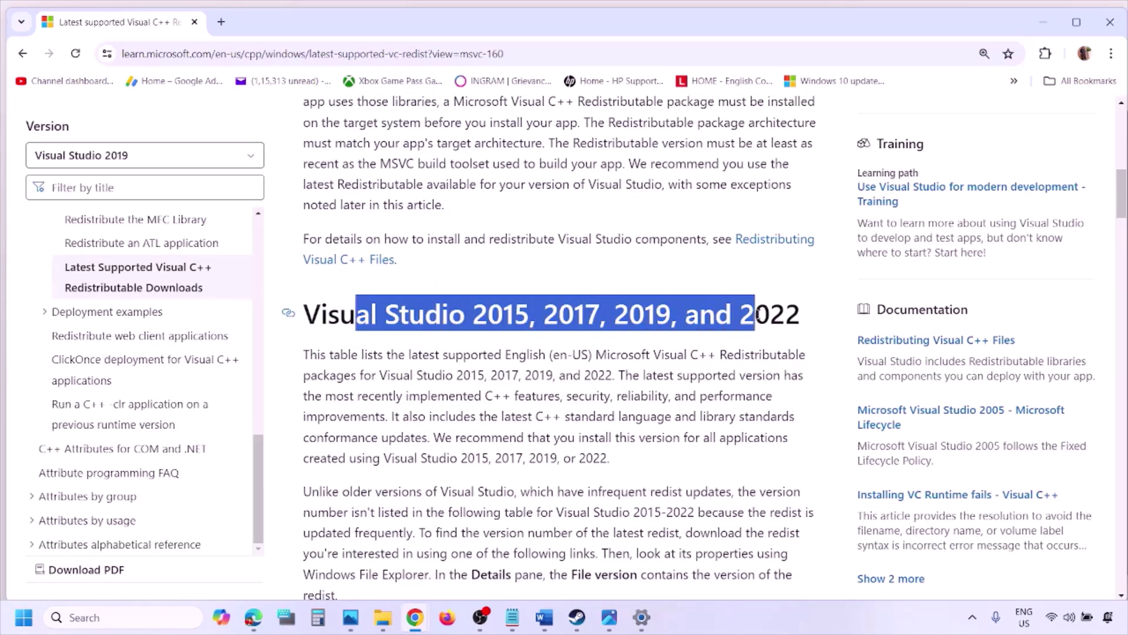
pyautogui.scroll(-8, 495, 420)
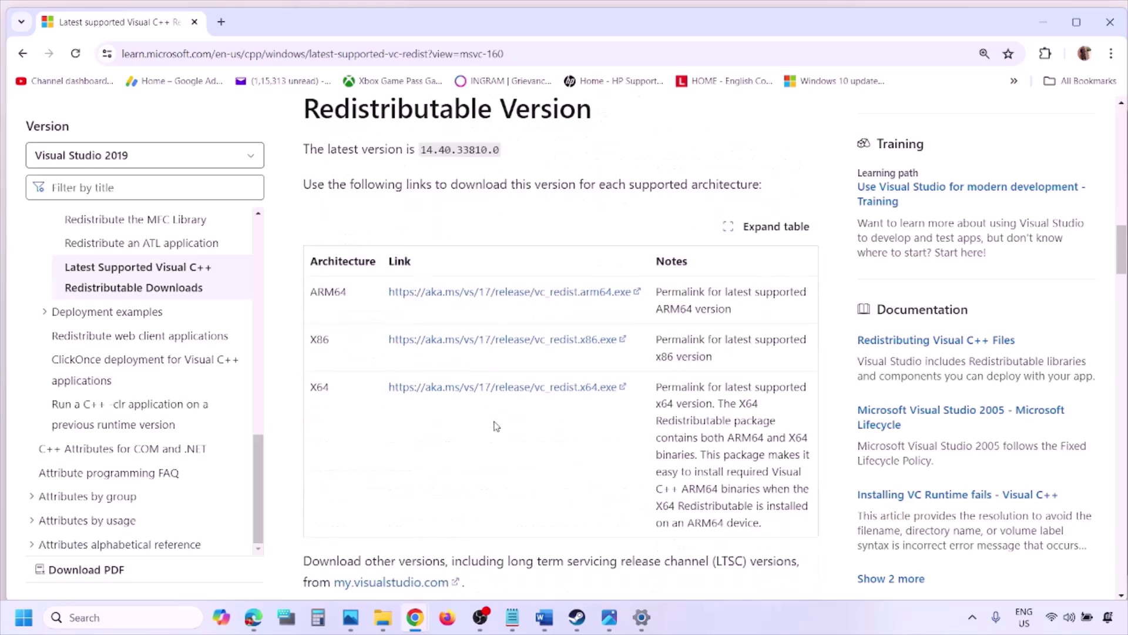
pyautogui.doubleClick(318, 339)
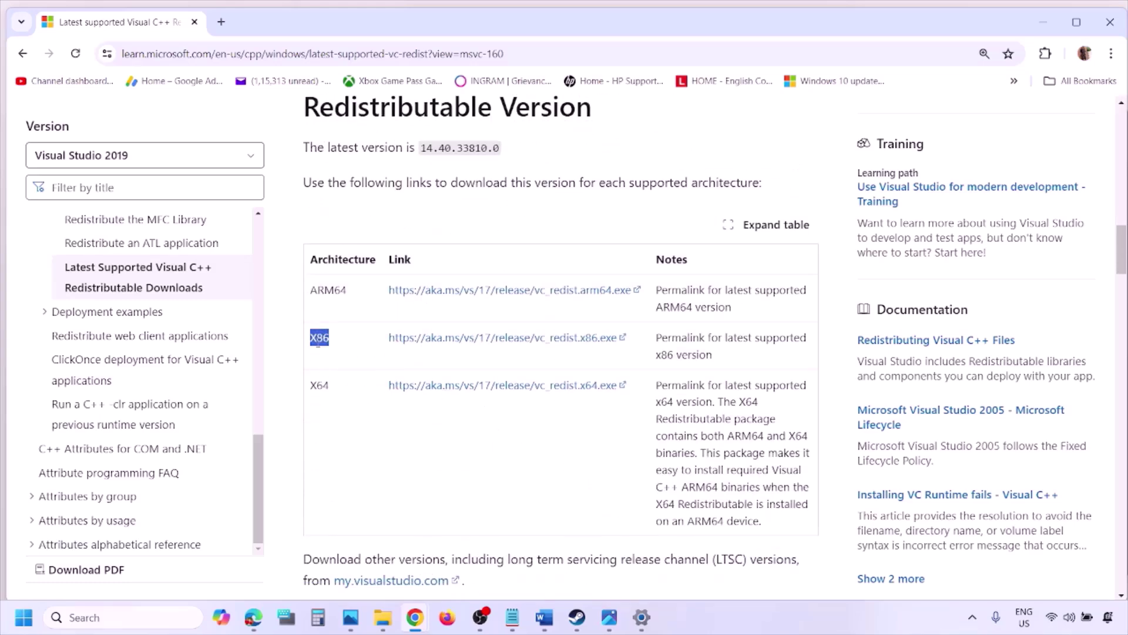
pyautogui.doubleClick(320, 386)
# Download VC_redist.x86.exe, run the installer and start its repair
pyautogui.moveTo(313, 337); pyautogui.dragTo(553, 344)
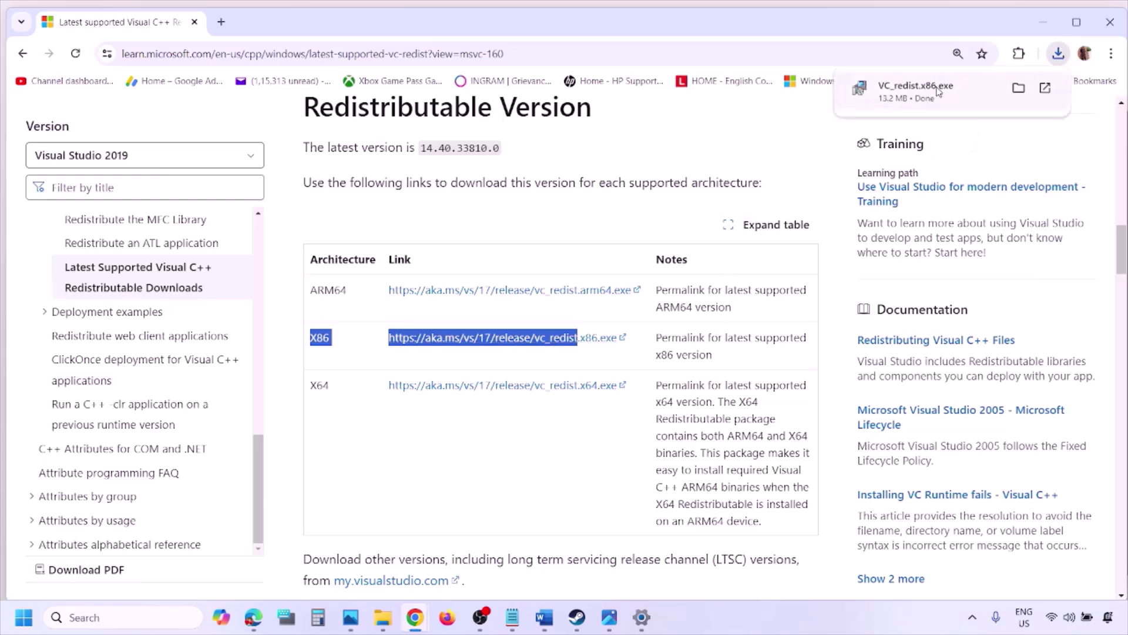
pyautogui.click(940, 93)
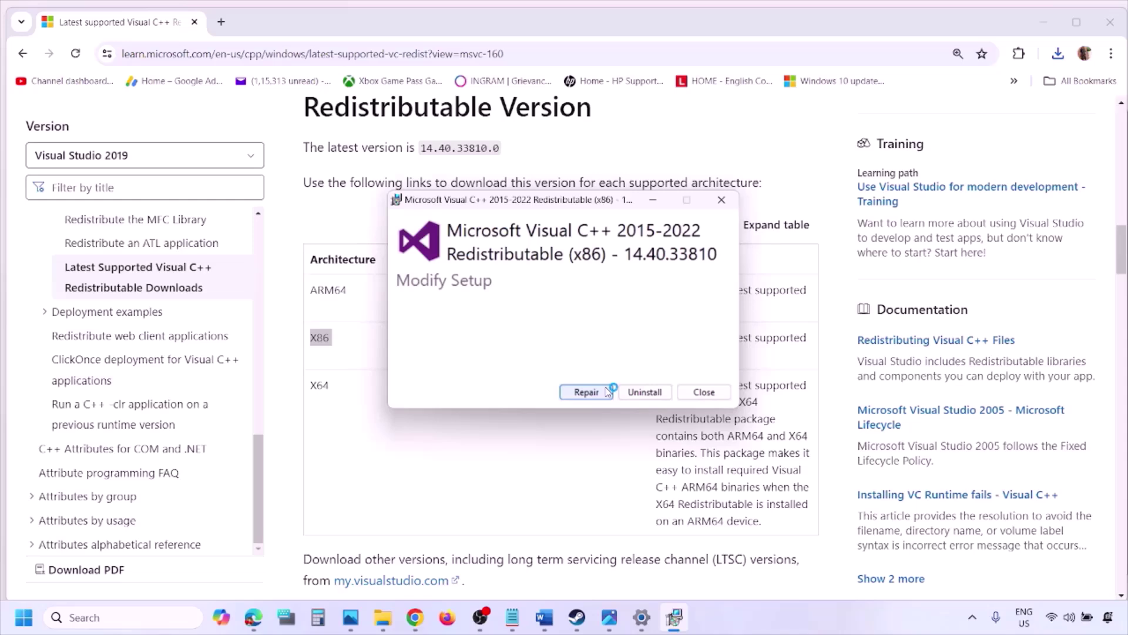
pyautogui.click(607, 391)
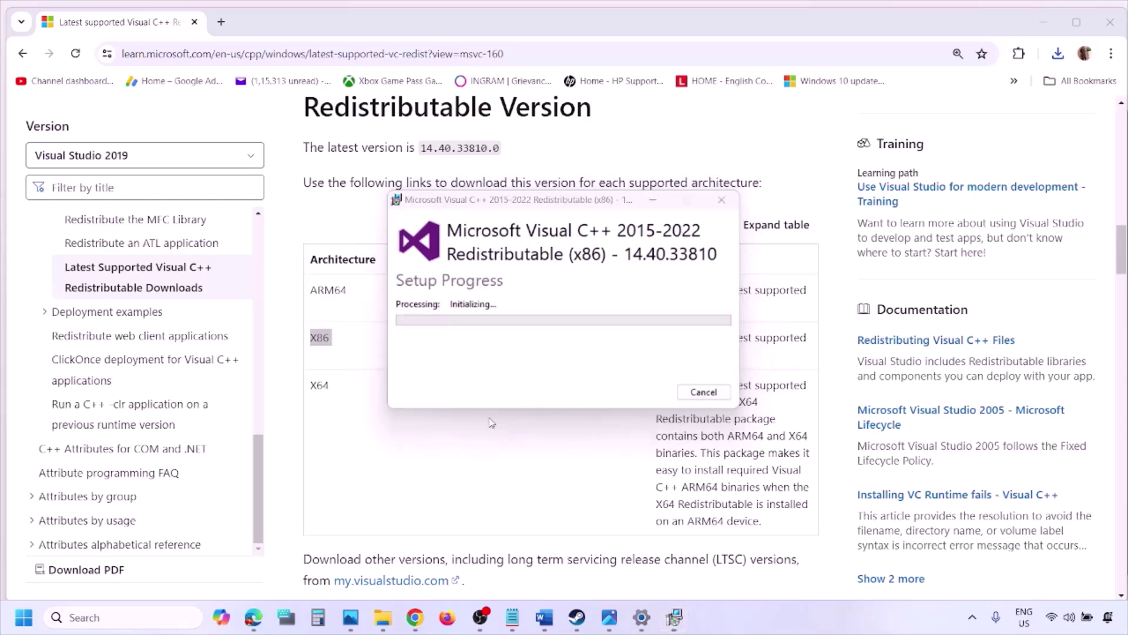
# Download VC_redist.x64.exe and start its repair, then move the x86 and x64 setup windows apart
pyautogui.doubleClick(316, 388)
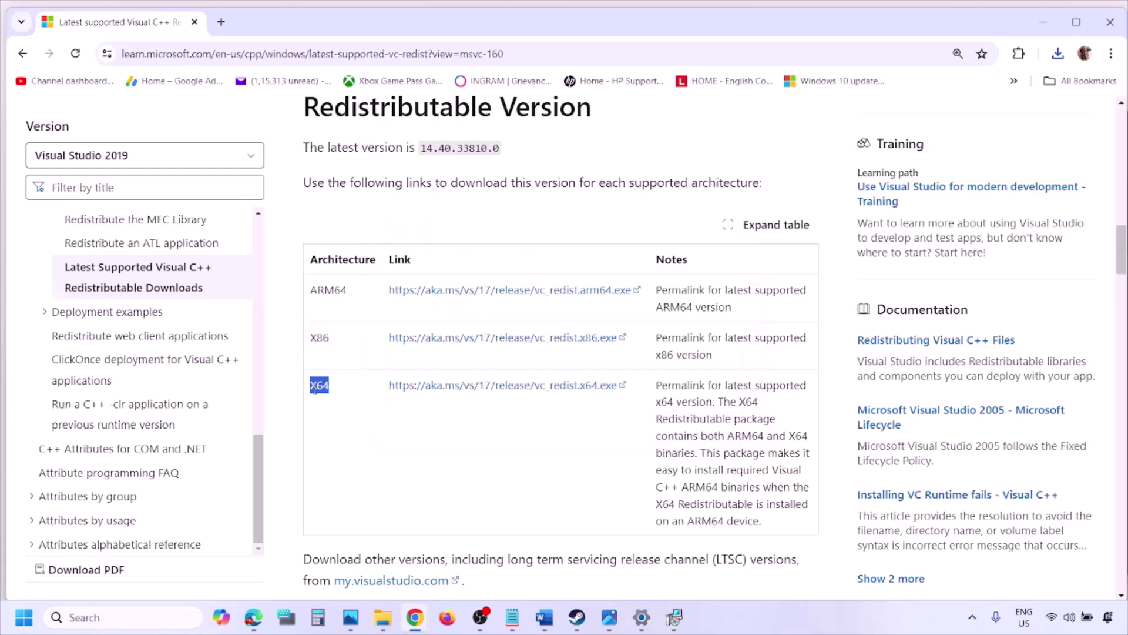
pyautogui.click(510, 391)
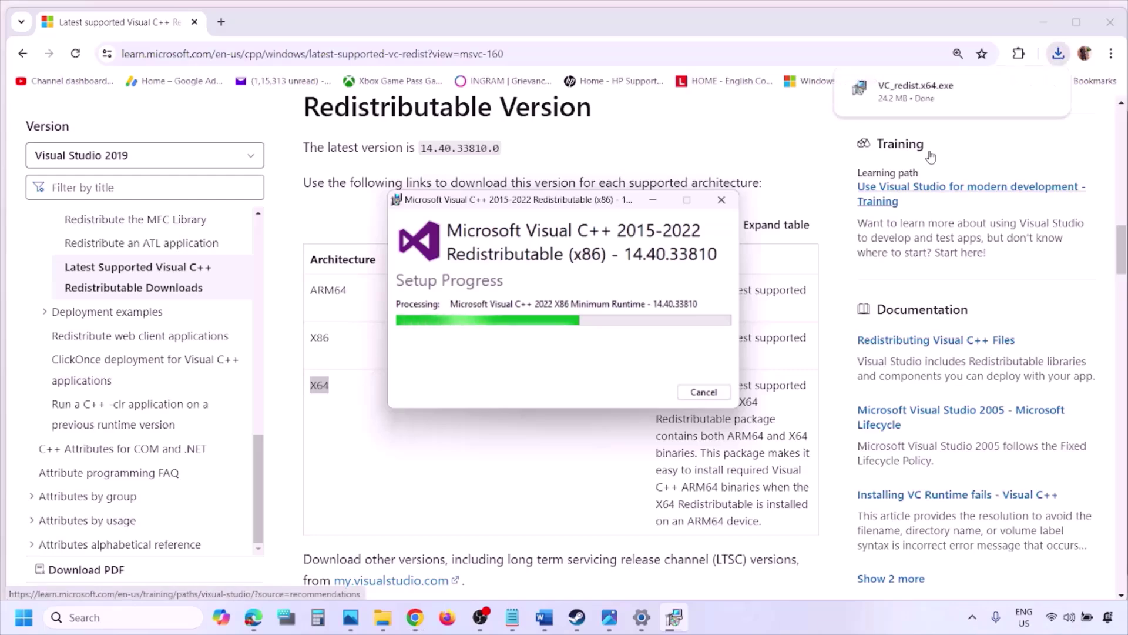
pyautogui.click(948, 98)
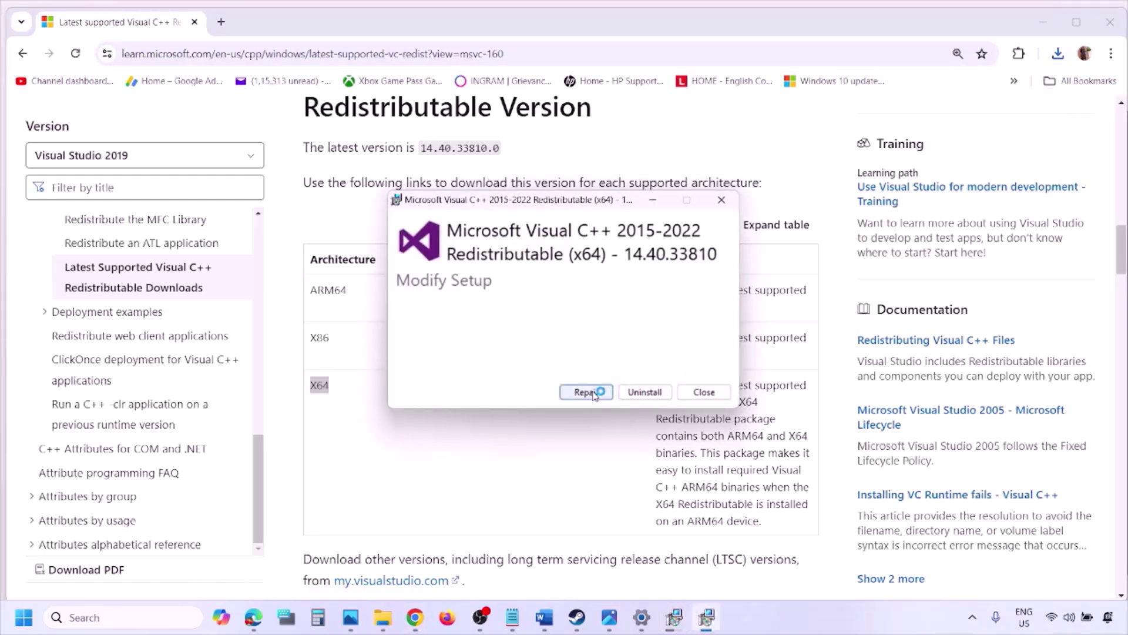
pyautogui.click(593, 393)
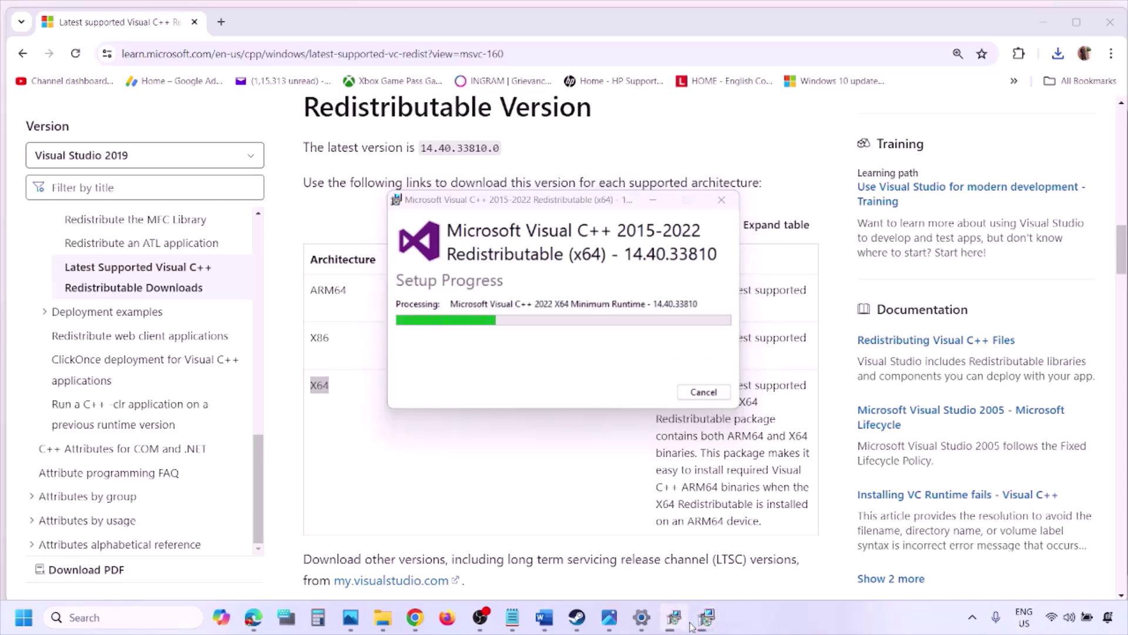
pyautogui.moveTo(620, 200); pyautogui.dragTo(357, 251)
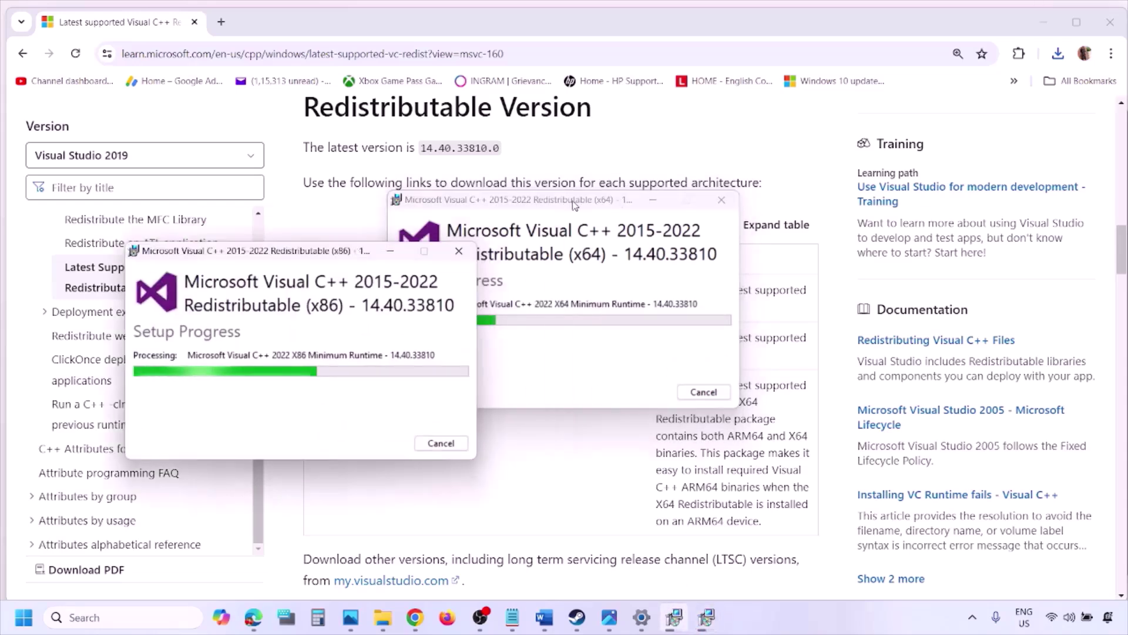
pyautogui.moveTo(584, 204); pyautogui.dragTo(695, 274)
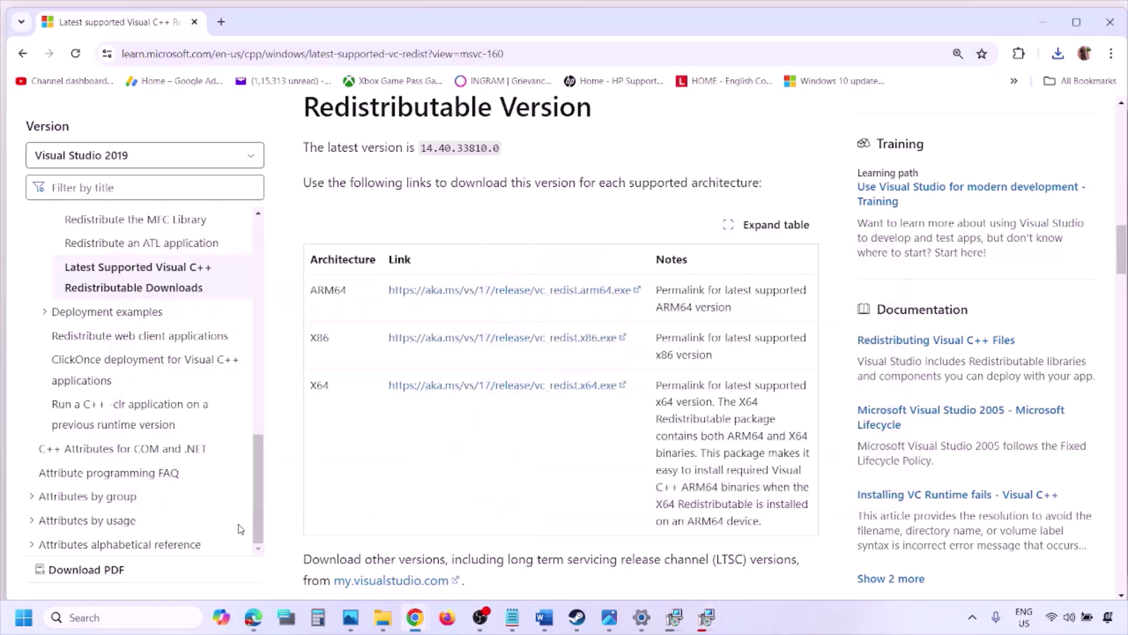
# Bring up the computer's power options and dismiss them without choosing one
pyautogui.click(24, 617)
pyautogui.click(427, 567)
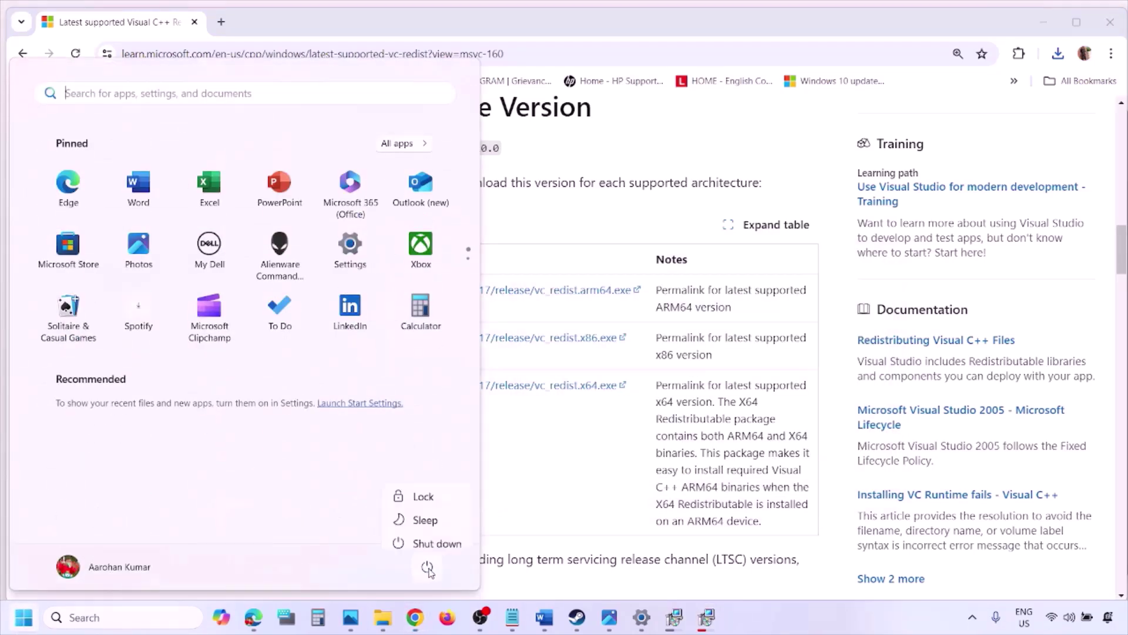
pyautogui.click(581, 499)
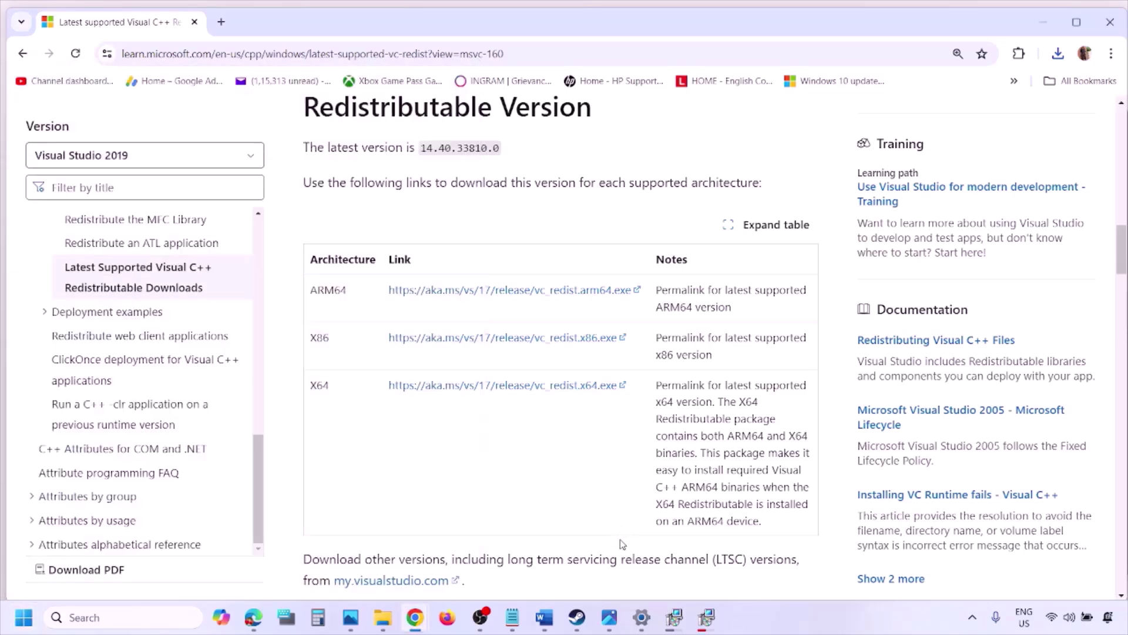
# Maximize the Word notes and highlight the Step 9 advice on unplugging external devices and additional USB adapters
pyautogui.click(545, 617)
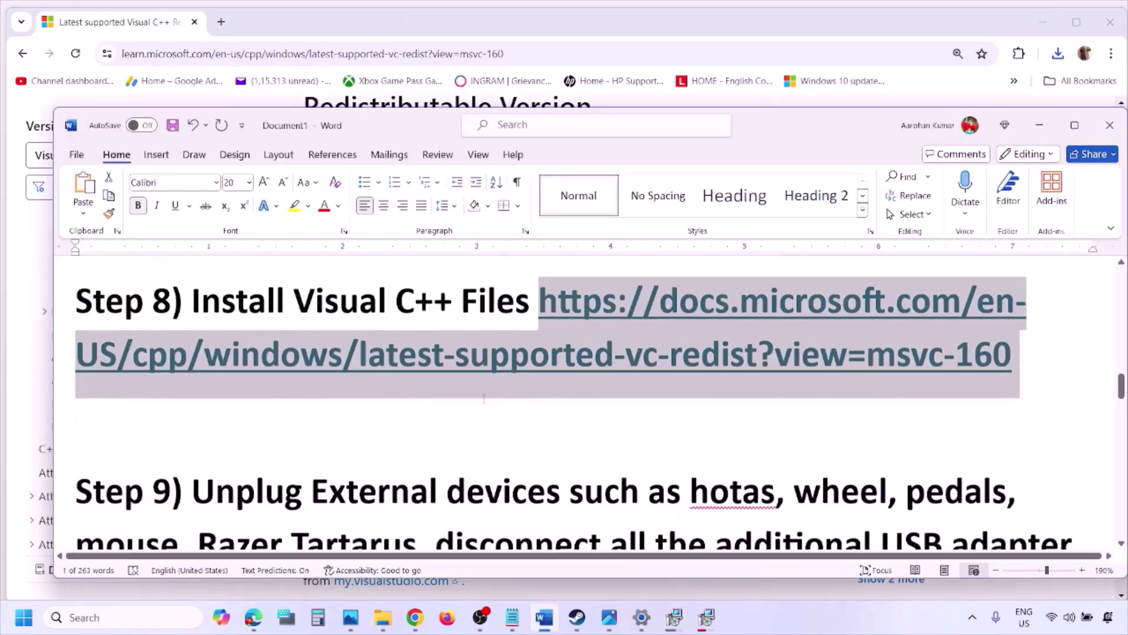
pyautogui.scroll(-3, 484, 398)
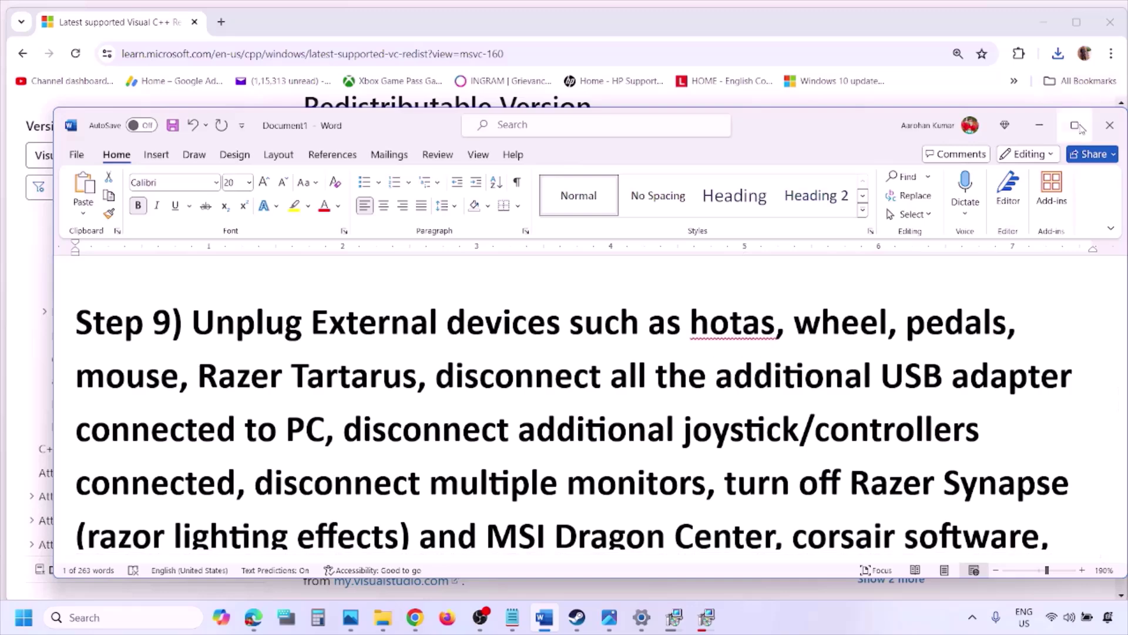
pyautogui.click(1077, 126)
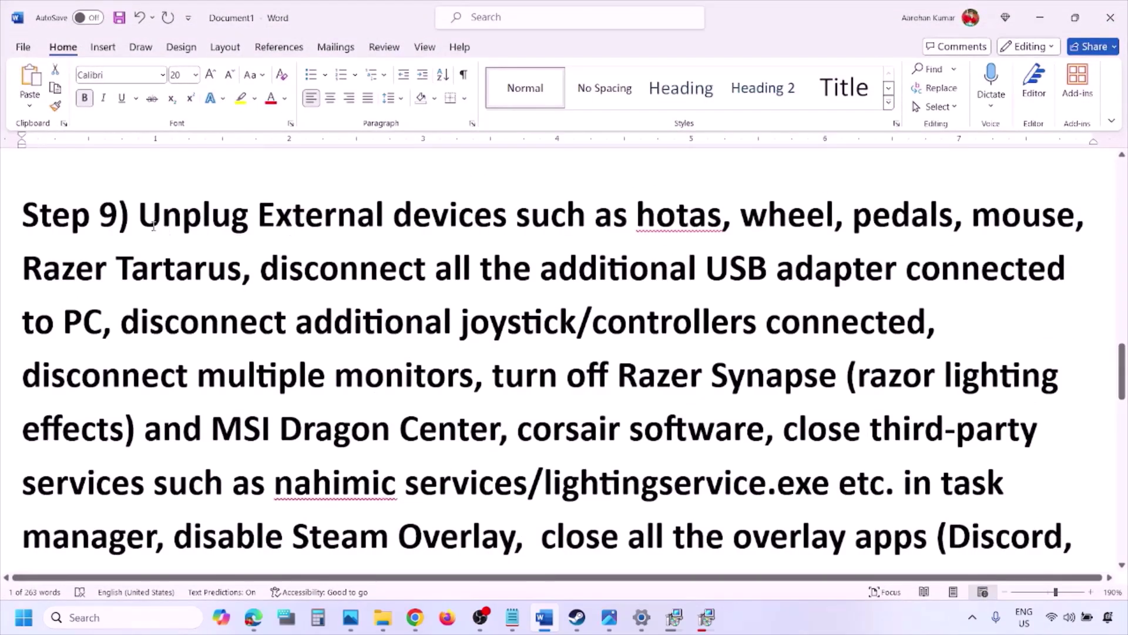
pyautogui.moveTo(143, 219); pyautogui.dragTo(835, 268)
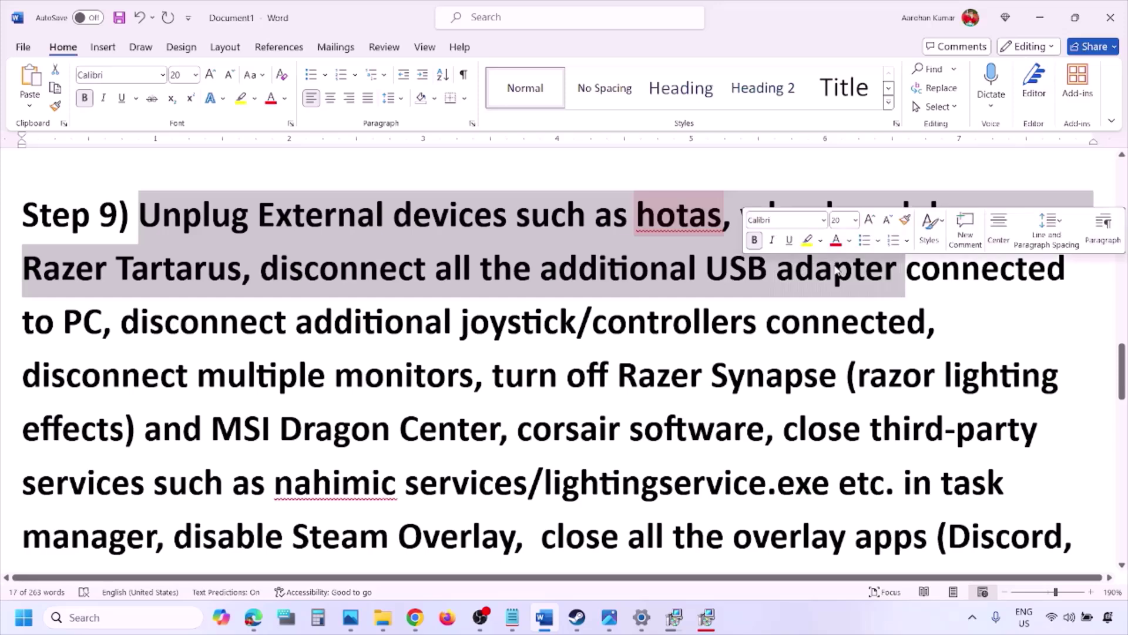
pyautogui.click(835, 265)
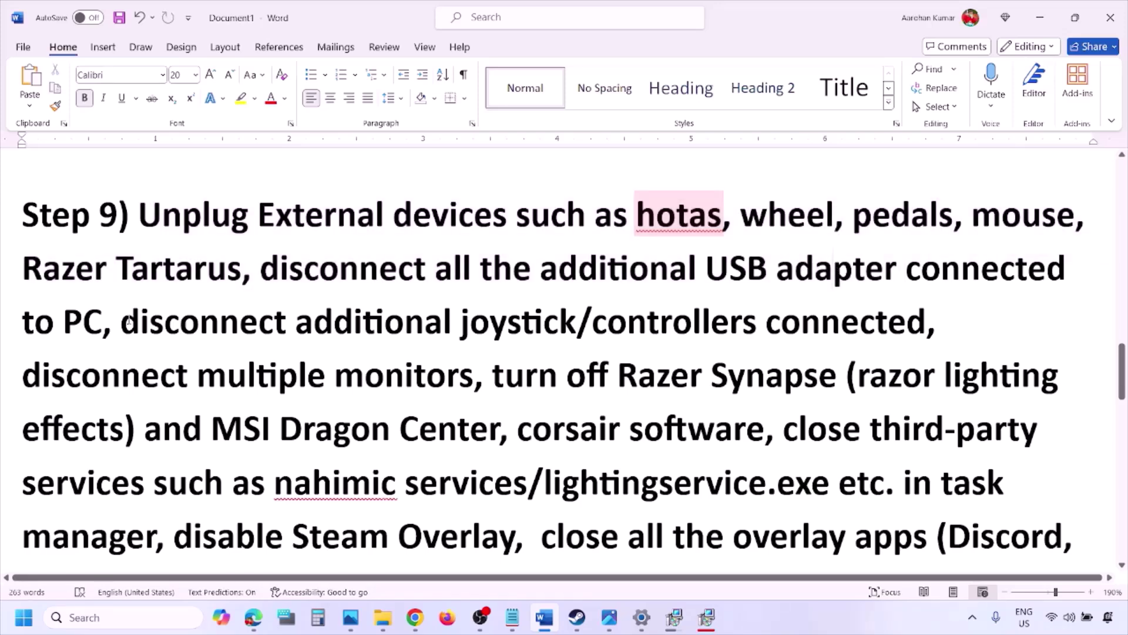
# Highlight the Step 9 advice on extra controllers, multiple monitors, and turning off Razer Synapse, MSI Dragon Center and third-party services
pyautogui.moveTo(128, 322); pyautogui.dragTo(928, 327)
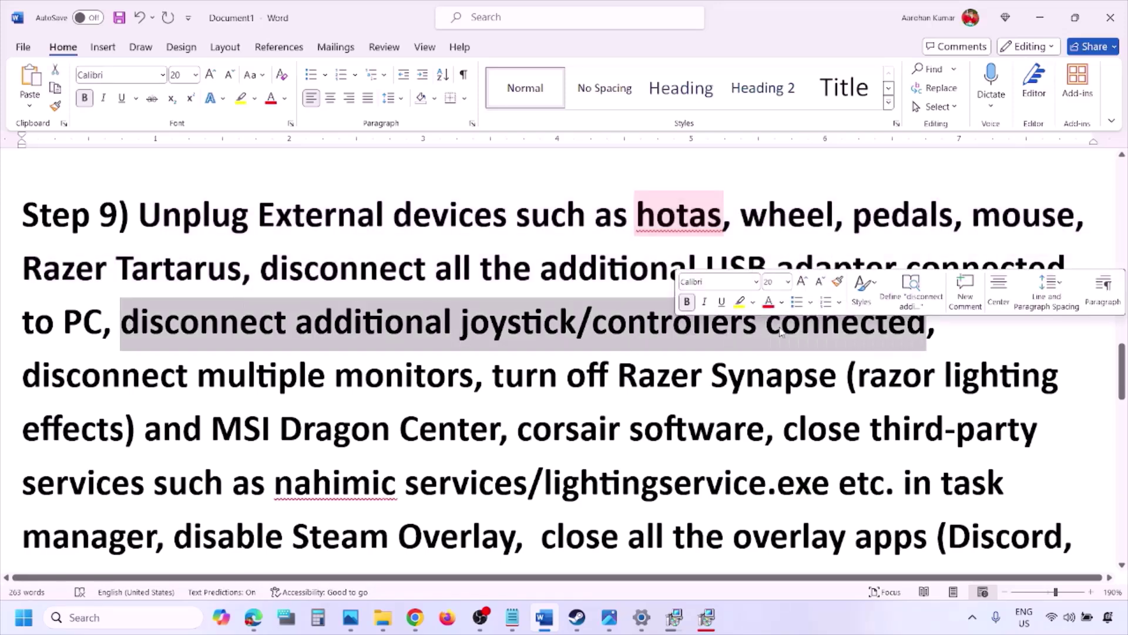
pyautogui.click(746, 350)
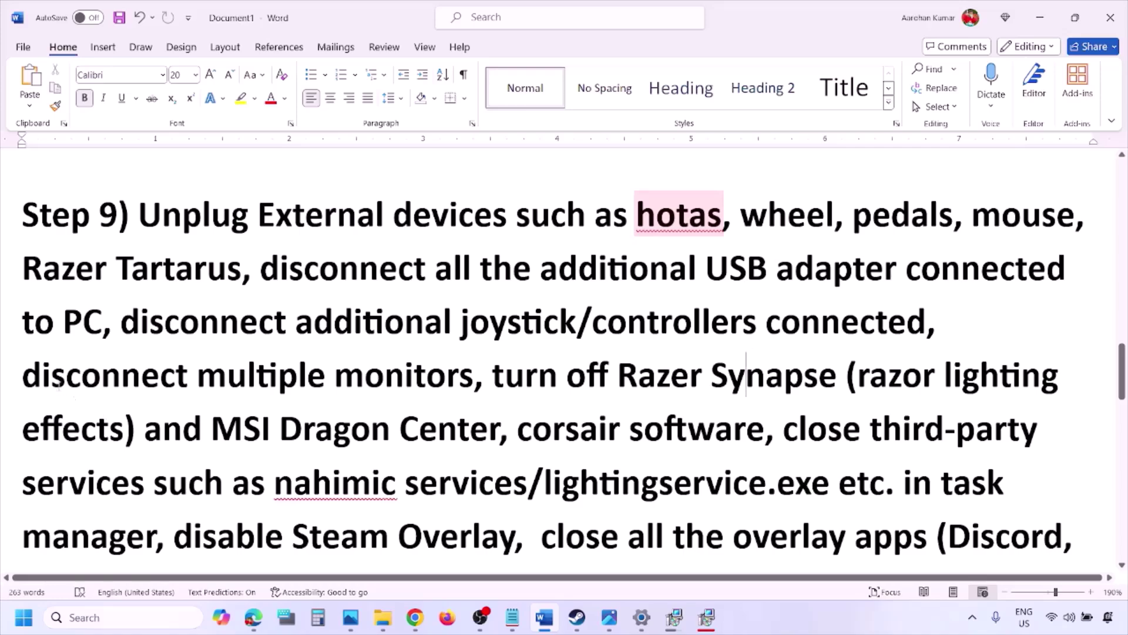
pyautogui.moveTo(40, 378); pyautogui.dragTo(381, 378)
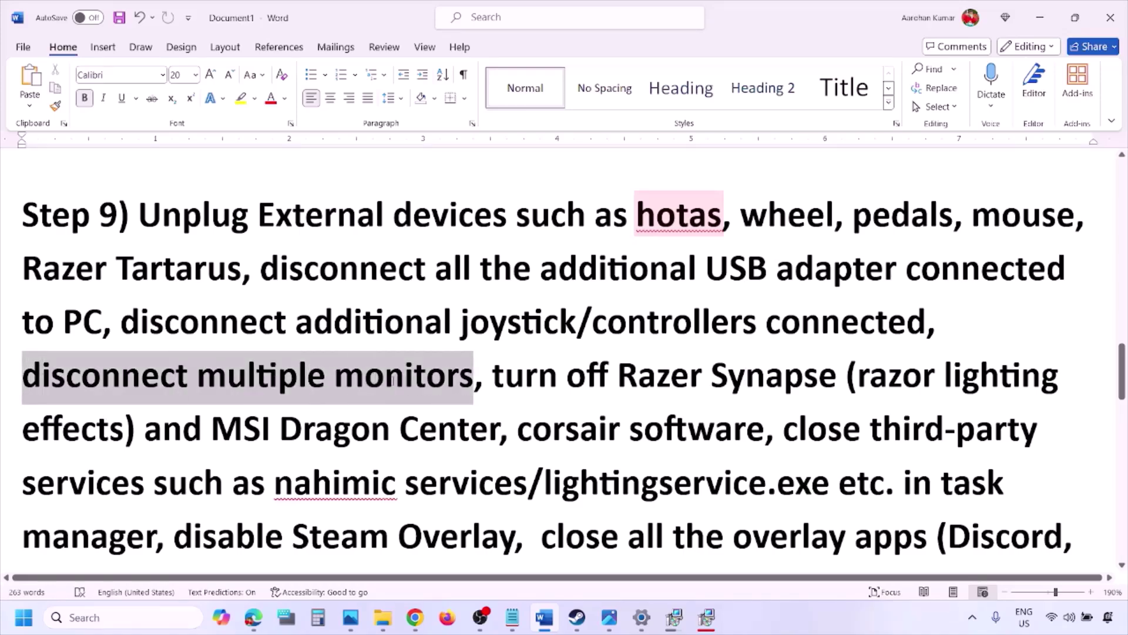
pyautogui.scroll(-1, 469, 336)
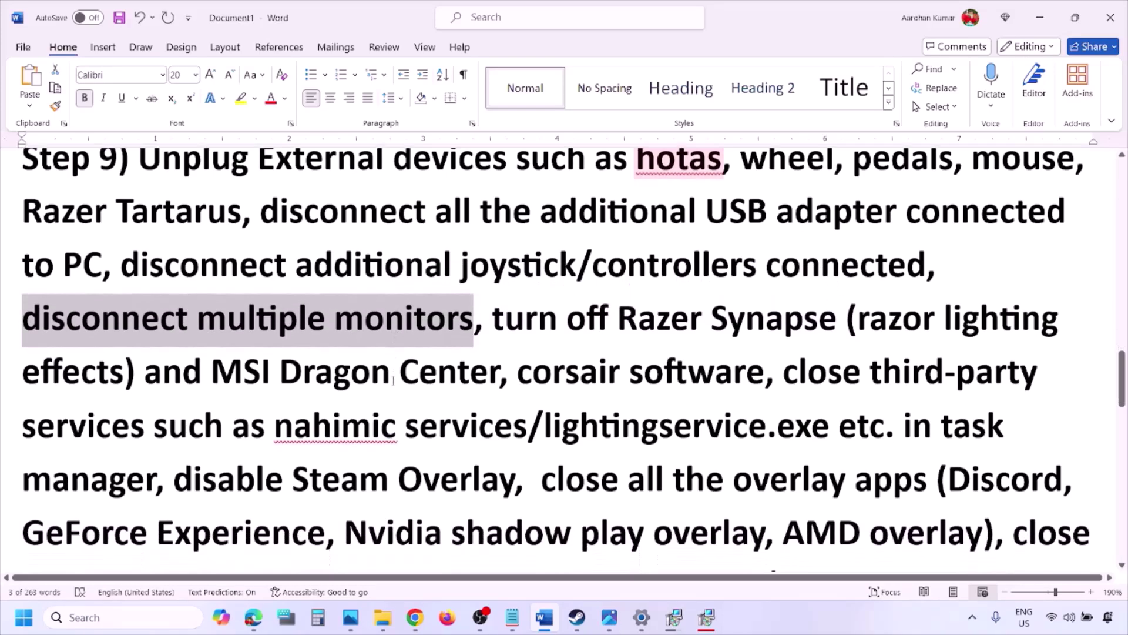
pyautogui.moveTo(497, 309); pyautogui.dragTo(155, 470)
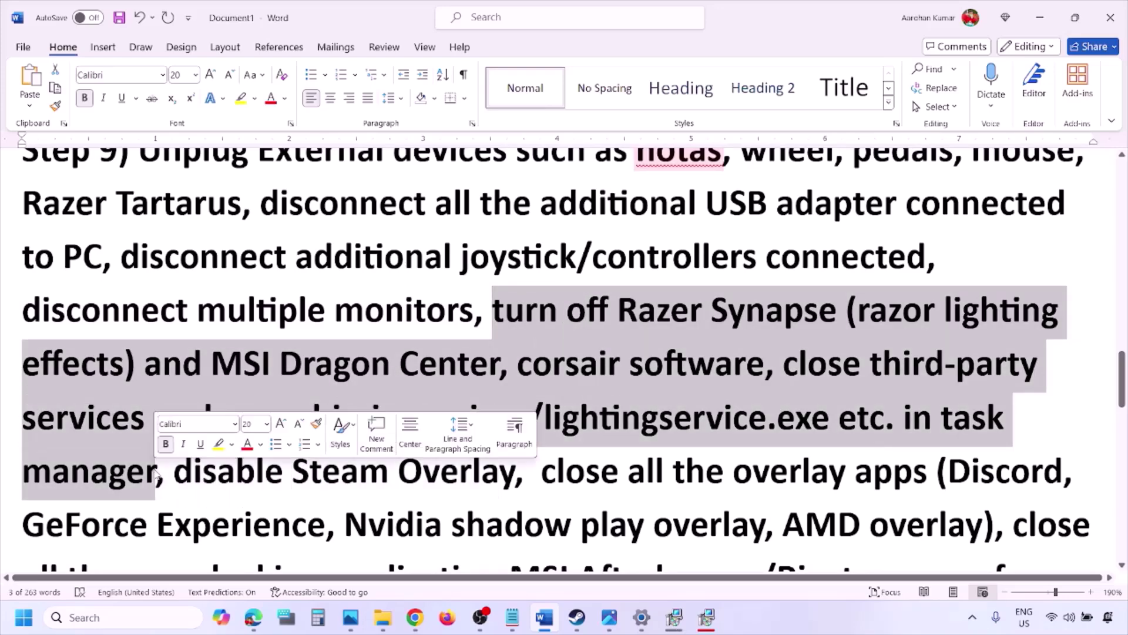
# Highlight "disable Steam Overlay" in Step 9 and view the Steam game properties screenshots in Photos, starting with 0.png
pyautogui.scroll(-1, 156, 470)
pyautogui.moveTo(175, 408); pyautogui.dragTo(515, 408)
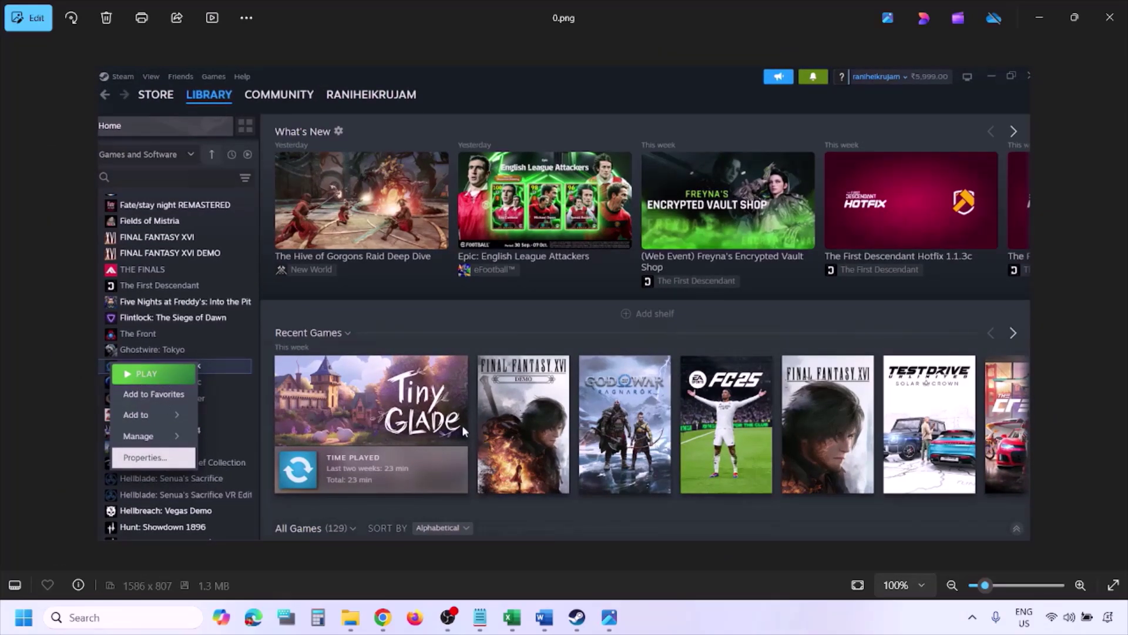
pyautogui.press('Right')
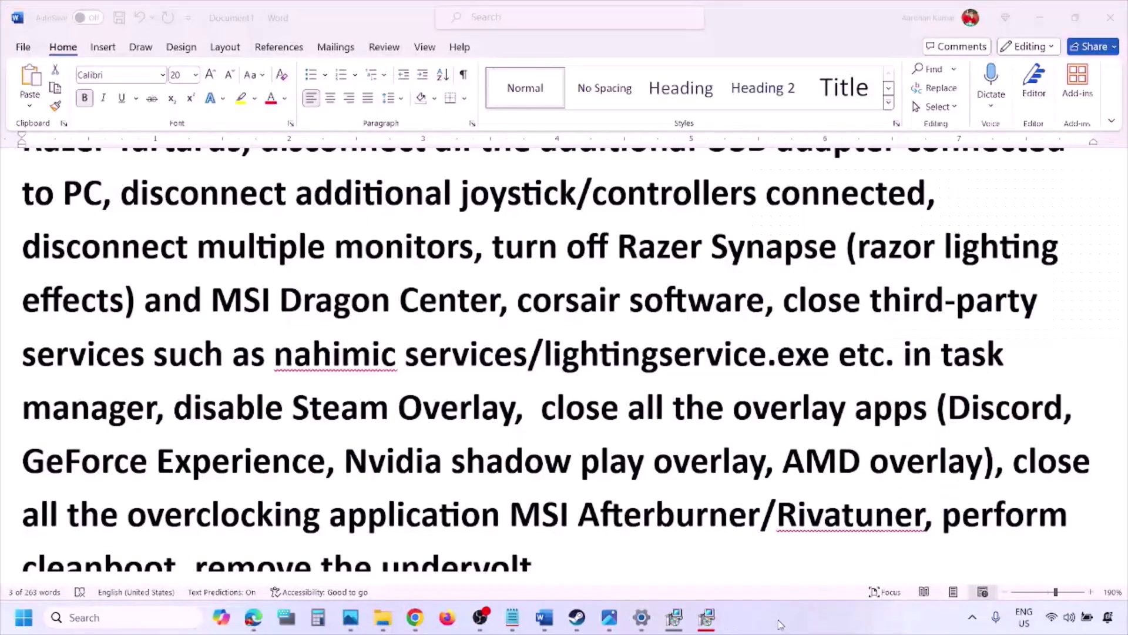
# Highlight "disable Steam Overlay" in Step 9 and turn off the in-game overlay in Discord's Game Overlay settings
pyautogui.scroll(-2, 673, 468)
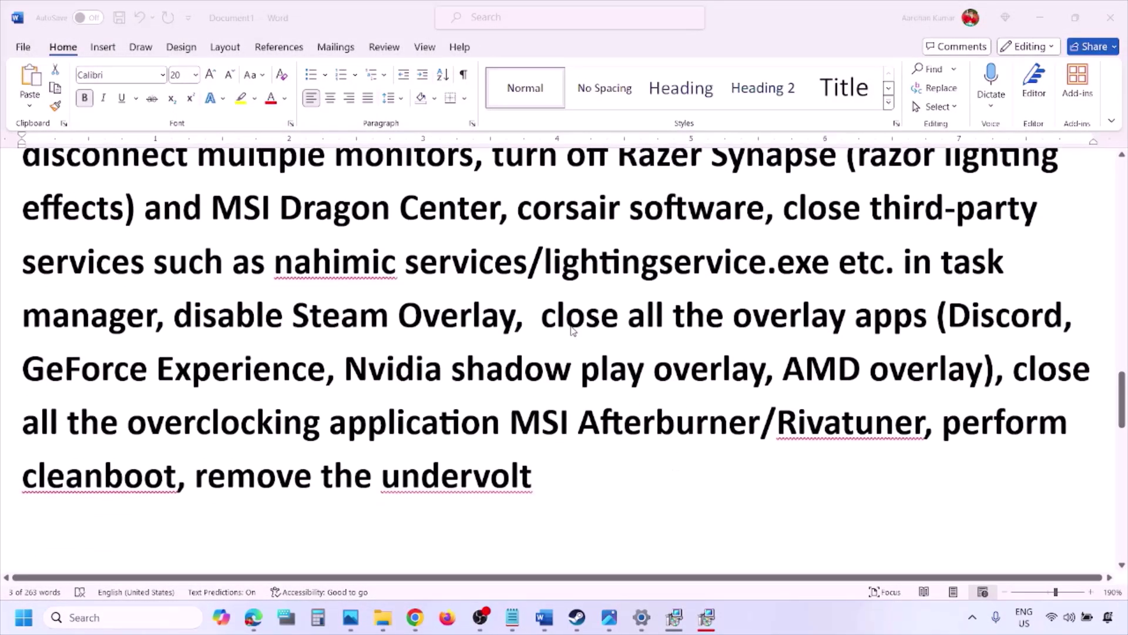
pyautogui.moveTo(515, 318); pyautogui.dragTo(173, 317)
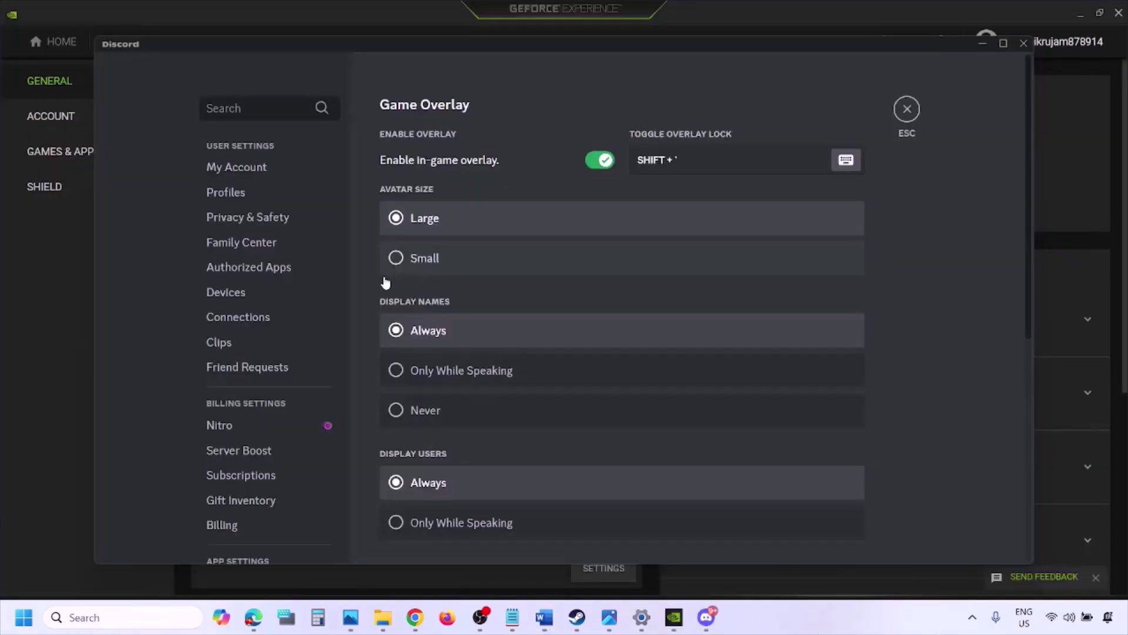
pyautogui.scroll(-10, 278, 317)
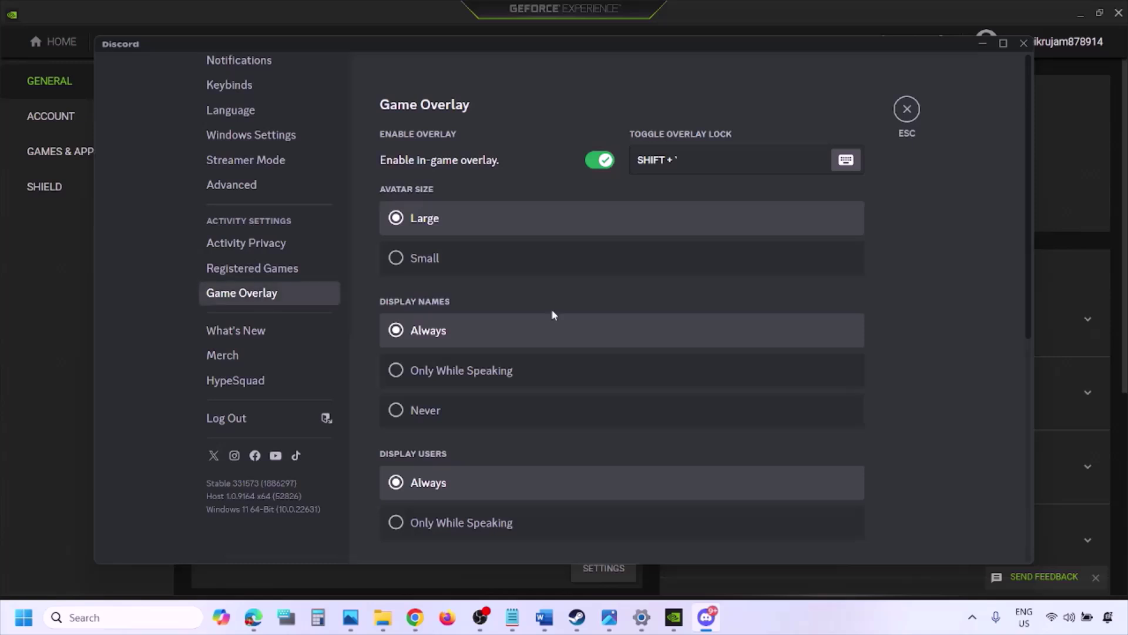
pyautogui.click(596, 162)
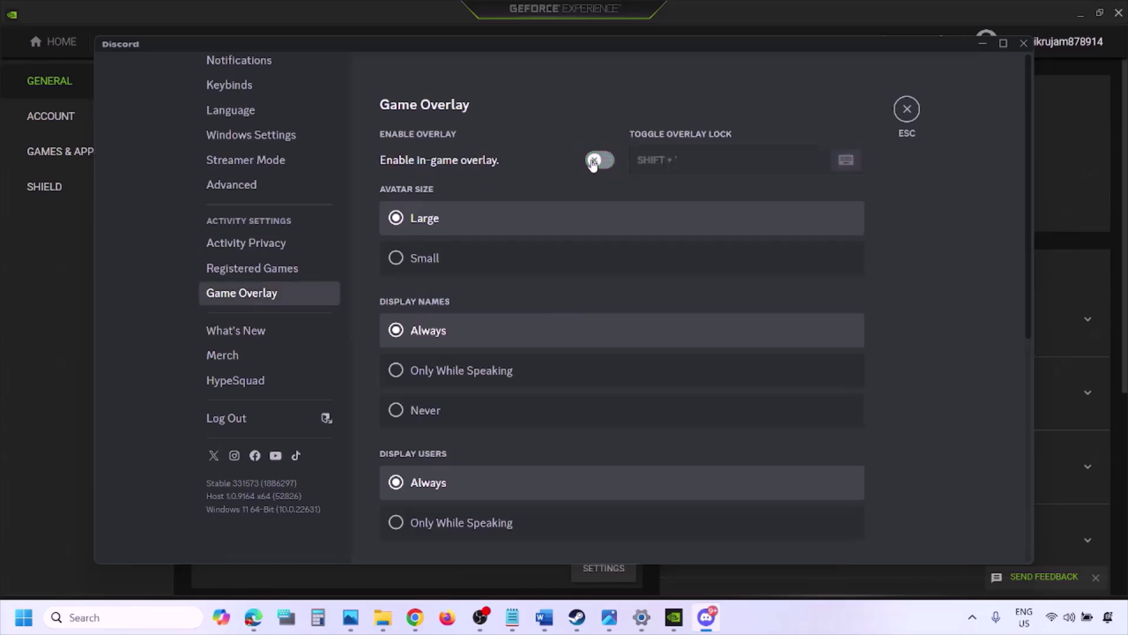
# Switch to GeForce Experience, turn off its in-game overlay in the general settings, and return to the Word notes
pyautogui.click(676, 618)
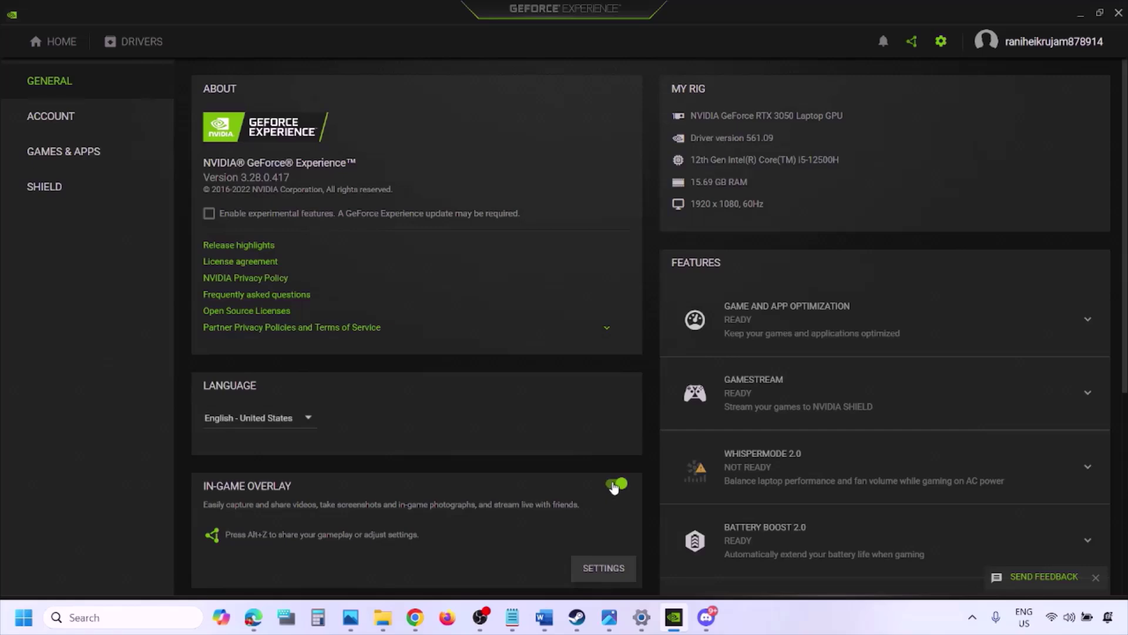
pyautogui.click(613, 486)
pyautogui.click(543, 622)
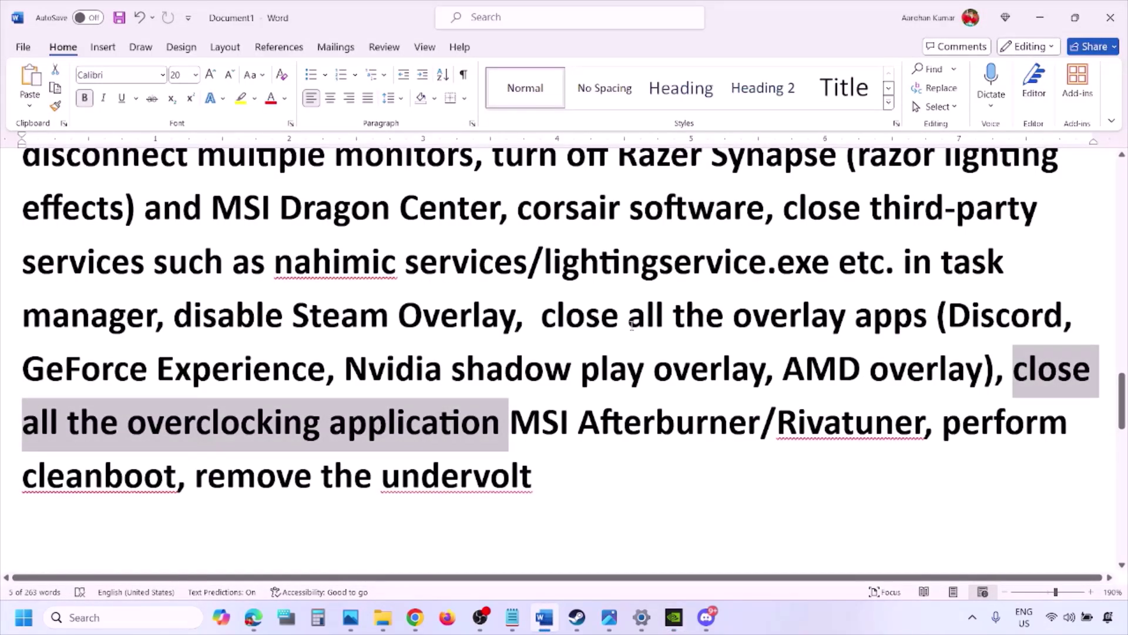
# Highlight the Step 9 advice "close all the overlay apps" in the notes
pyautogui.scroll(2, 808, 237)
pyautogui.scroll(-1, 808, 238)
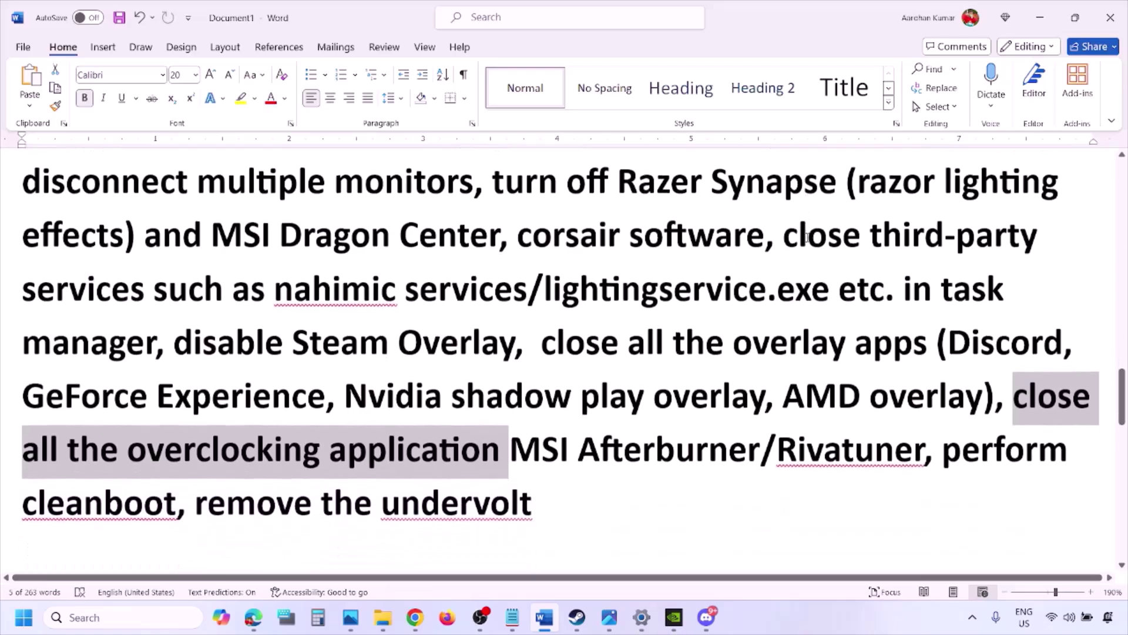
pyautogui.moveTo(557, 344); pyautogui.dragTo(881, 353)
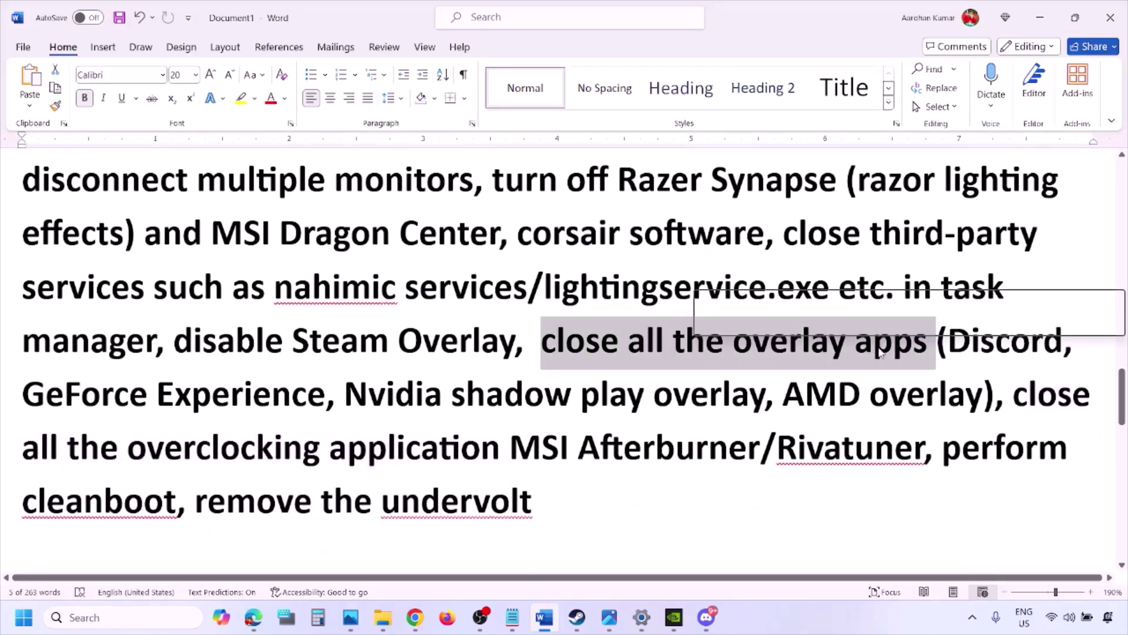
pyautogui.click(613, 351)
pyautogui.moveTo(545, 342); pyautogui.dragTo(935, 346)
# Quit Discord and exit the NVIDIA app among the background programs in the system tray
pyautogui.click(974, 618)
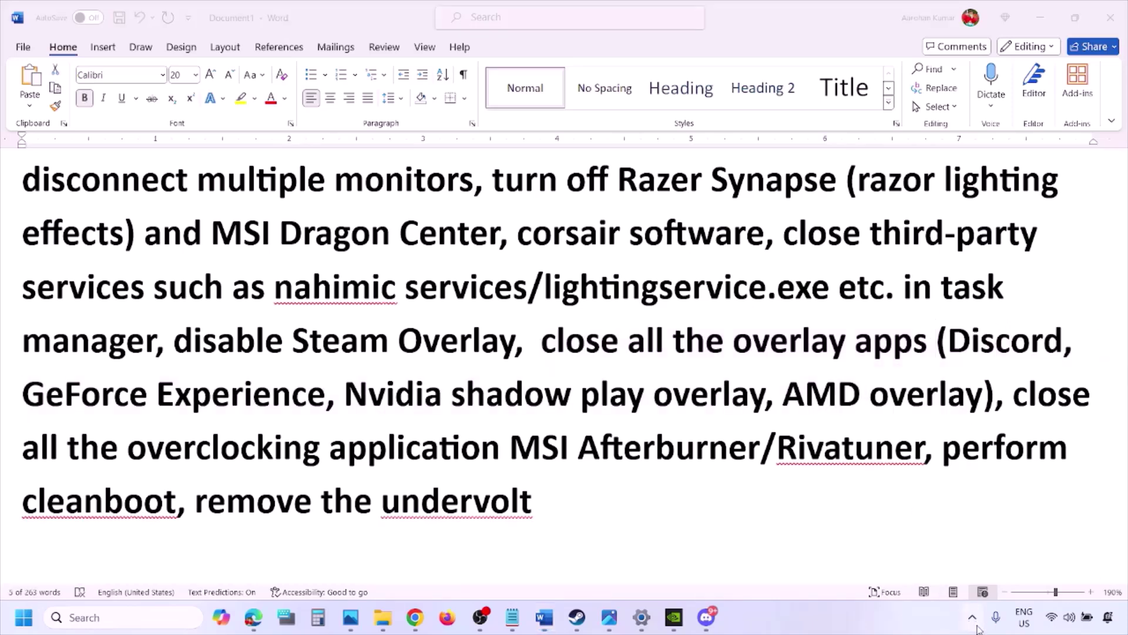
pyautogui.rightClick(944, 546)
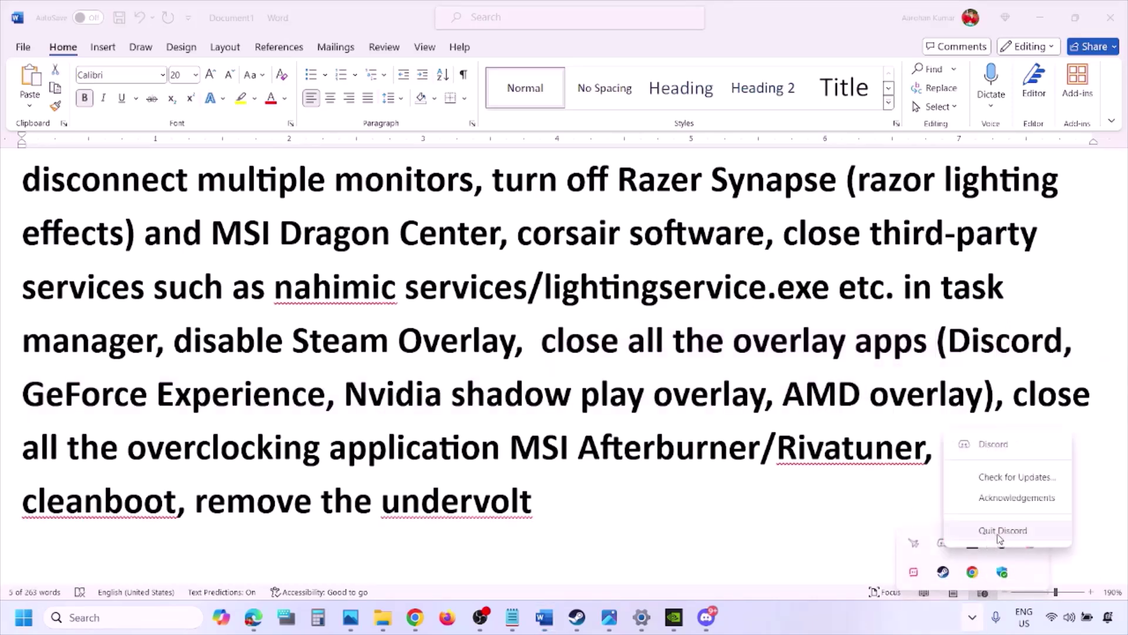
pyautogui.click(996, 531)
pyautogui.rightClick(943, 547)
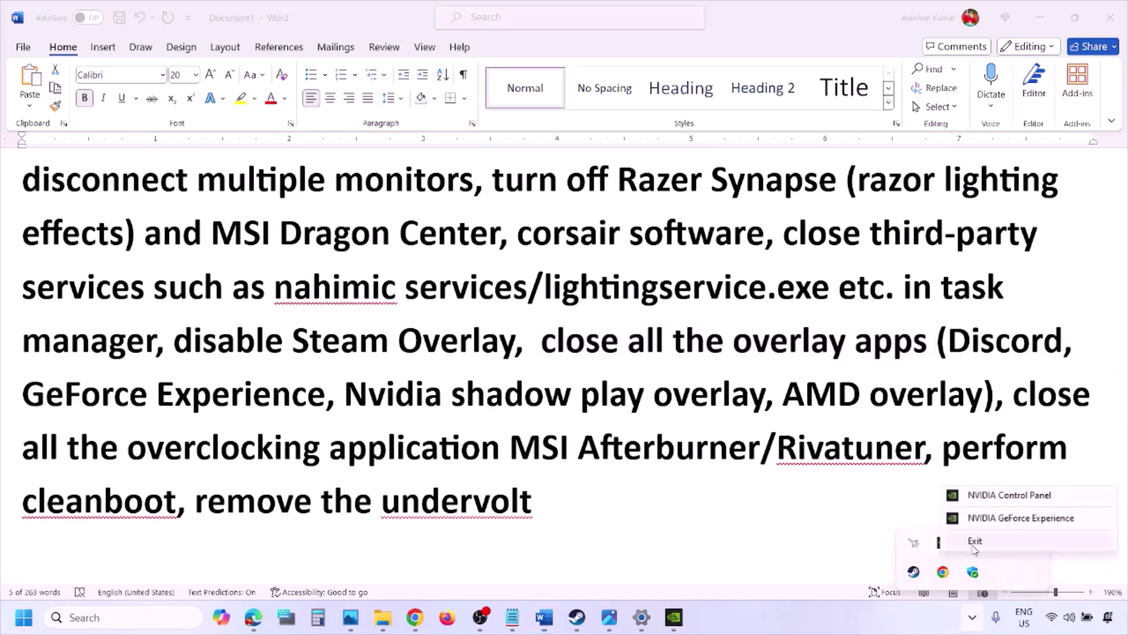
pyautogui.click(982, 544)
# Quit G HUB and the background app with the pink icon in the system tray
pyautogui.rightClick(943, 545)
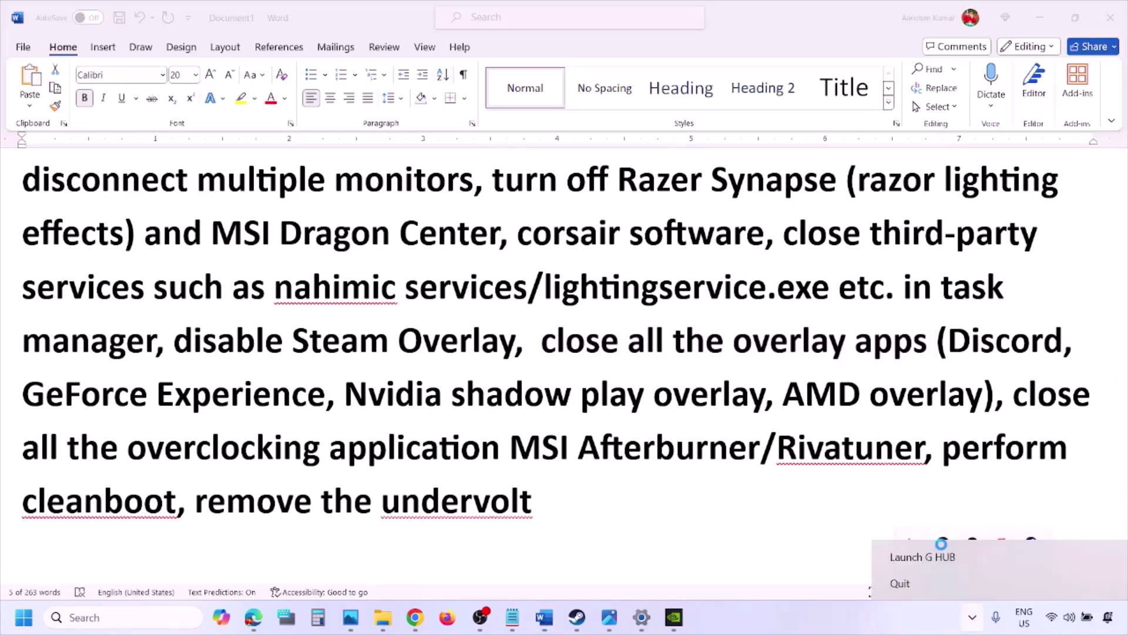
pyautogui.click(923, 584)
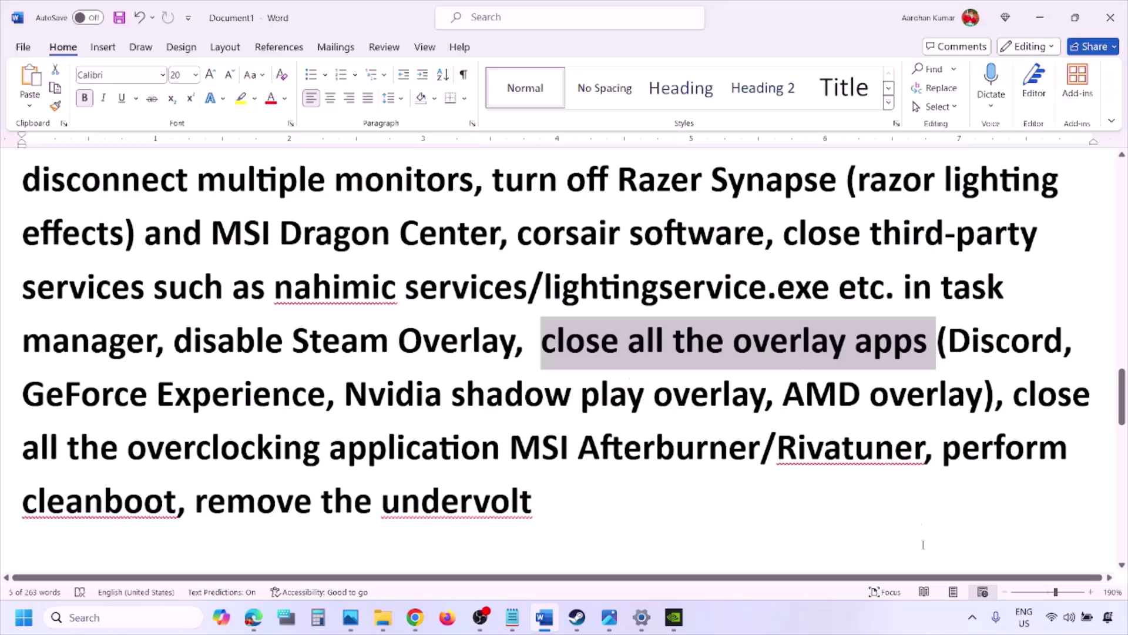
pyautogui.click(973, 617)
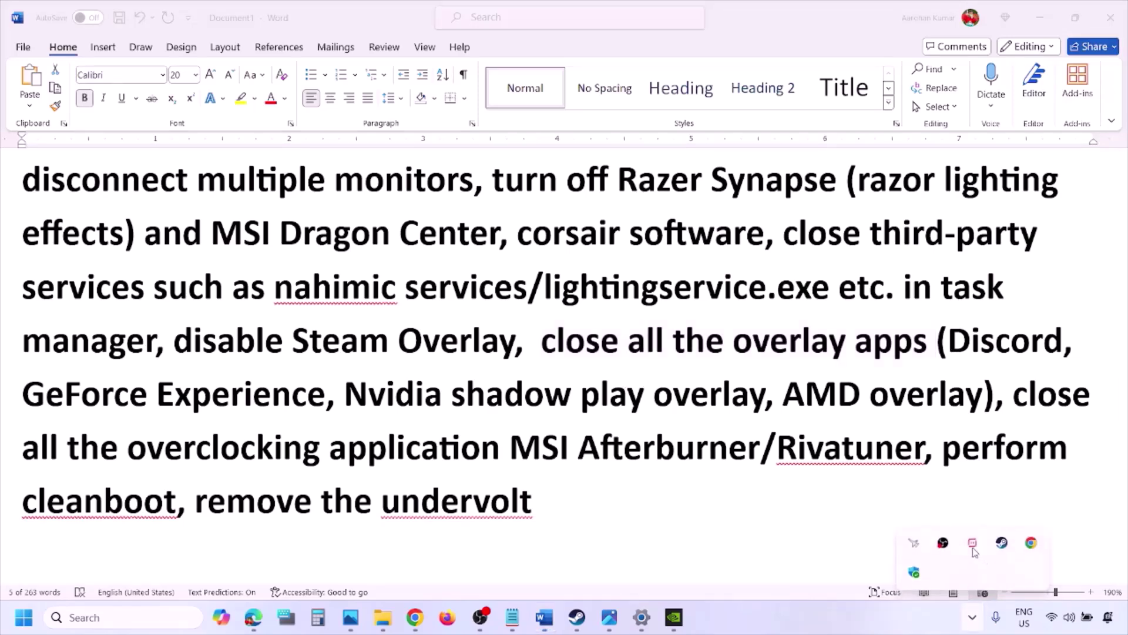
pyautogui.rightClick(973, 543)
pyautogui.click(1000, 541)
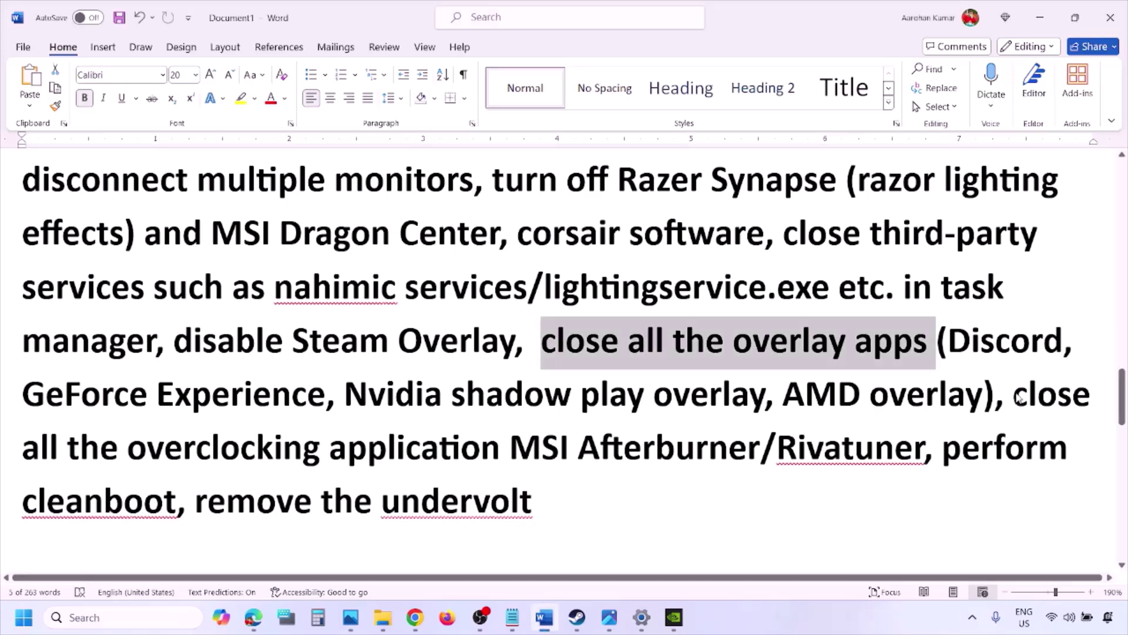
# Highlight "close all the overclocking application" in Step 9 and close the MSI Afterburner instance running in the system tray
pyautogui.moveTo(1013, 395); pyautogui.dragTo(542, 450)
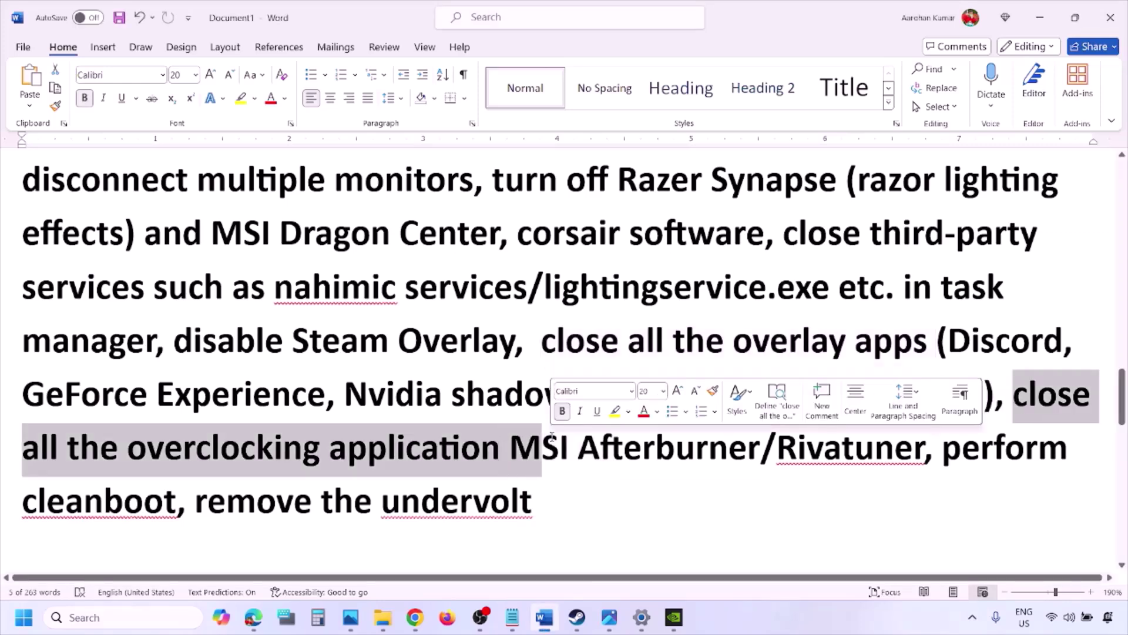
pyautogui.click(973, 617)
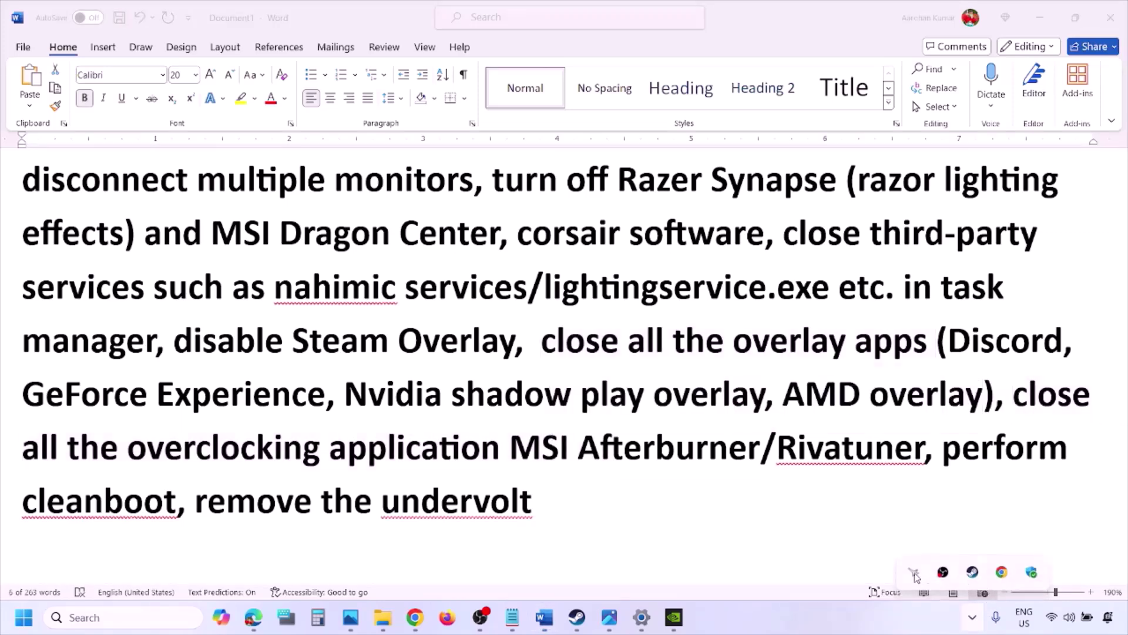
pyautogui.rightClick(911, 575)
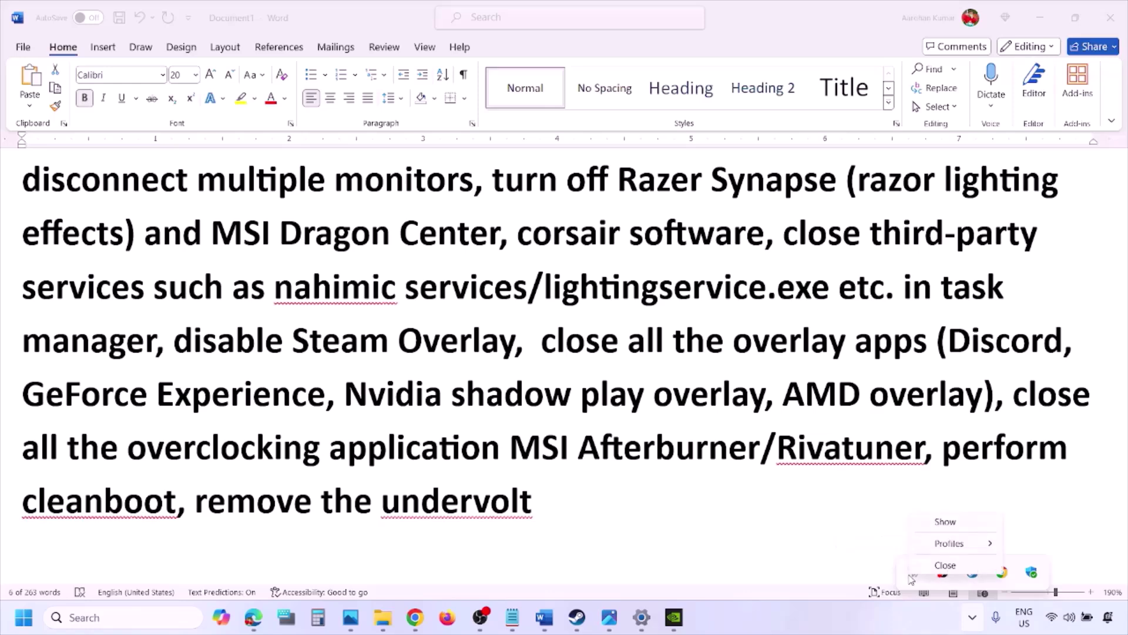
pyautogui.click(948, 566)
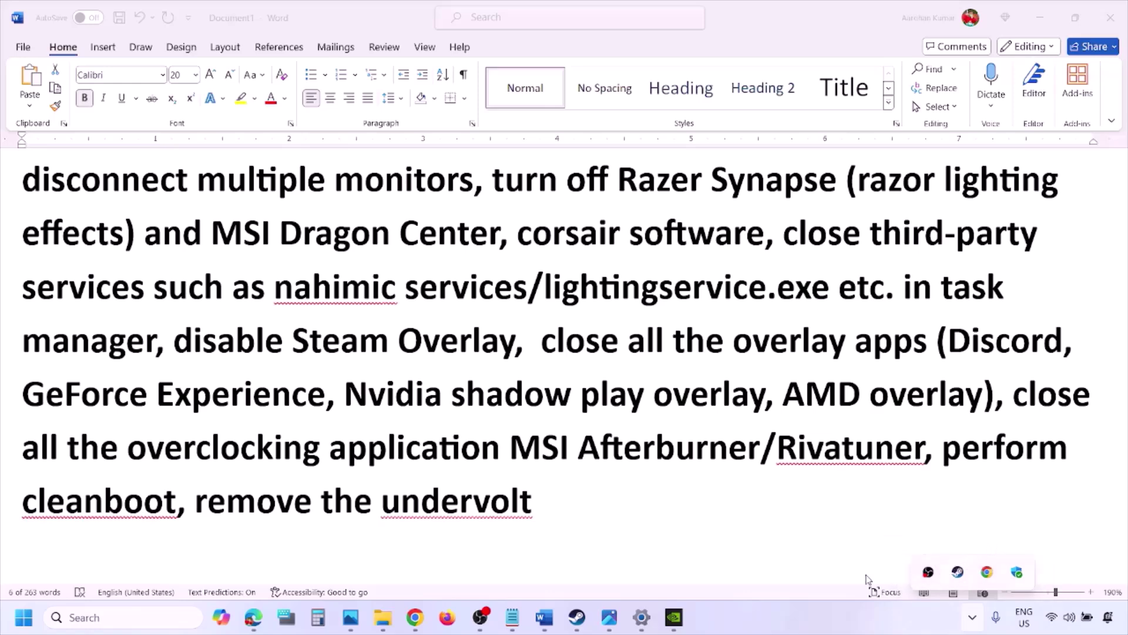
pyautogui.press('Escape')
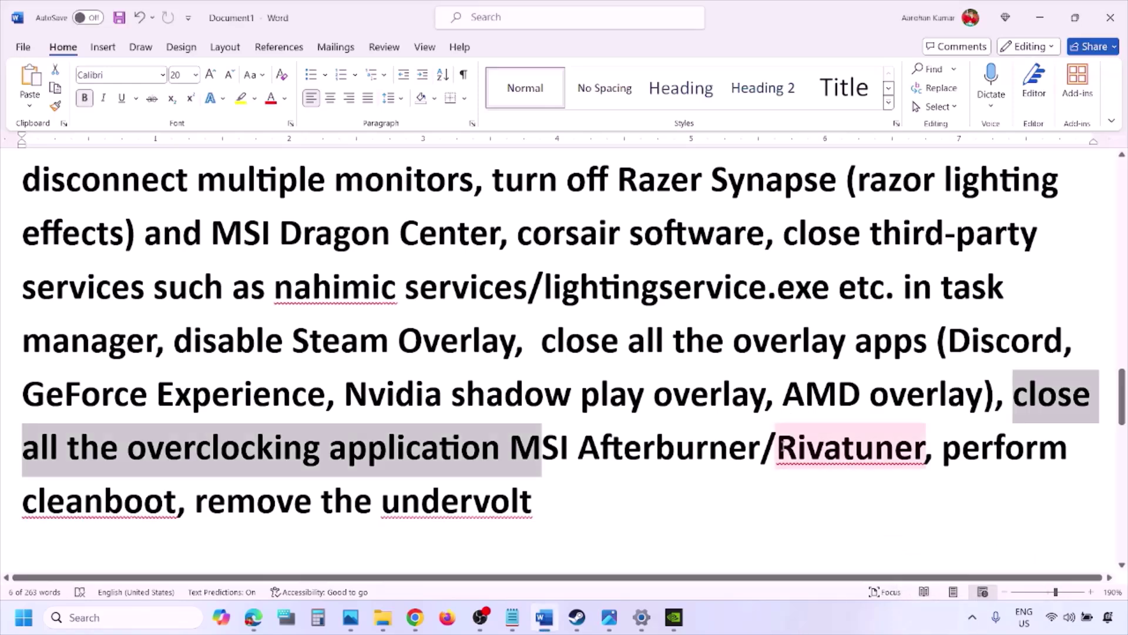